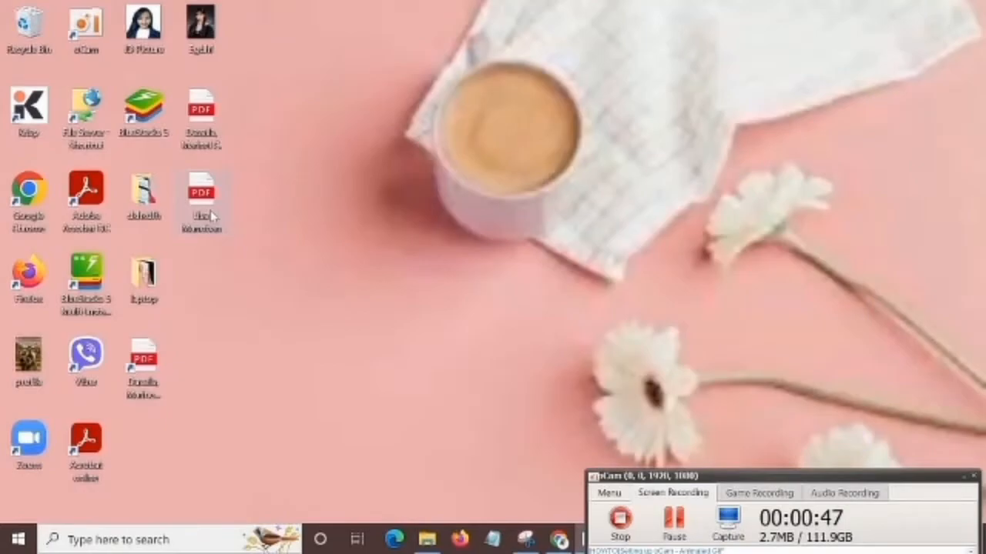
Open the Lisa Manoban PDF from the desktop, examine the sample resume's layout and sections, and close it.
double_click(202, 202)
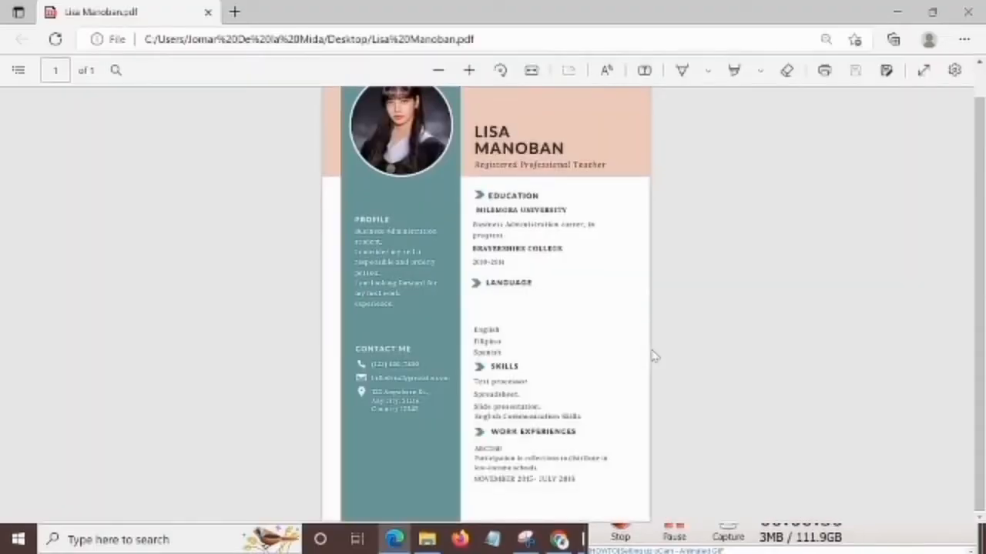
scroll(654, 355, "down", 4)
scroll(654, 356, "up", 3)
scroll(654, 356, "down", 4)
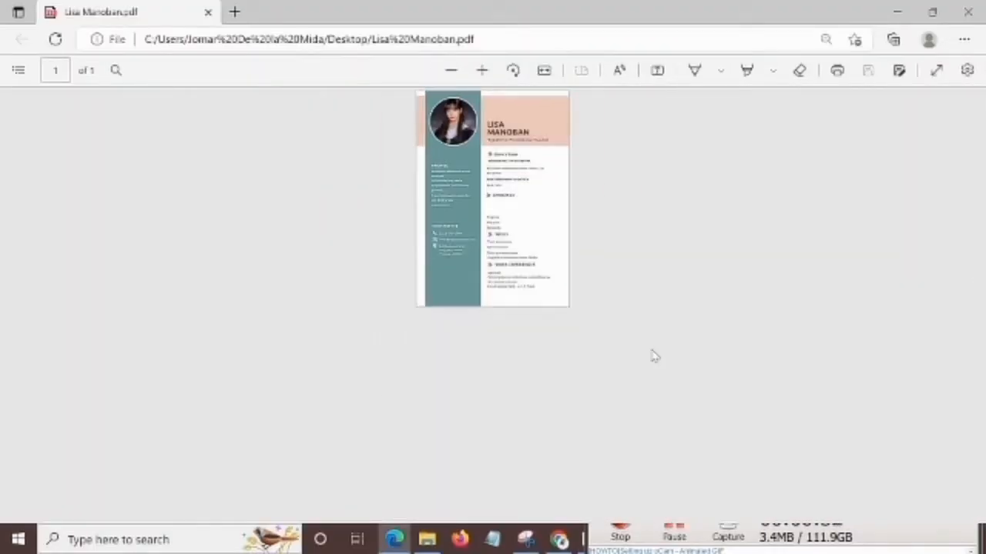
scroll(654, 355, "up", 4)
scroll(655, 356, "down", 2)
scroll(654, 355, "up", 2)
scroll(653, 353, "down", 3)
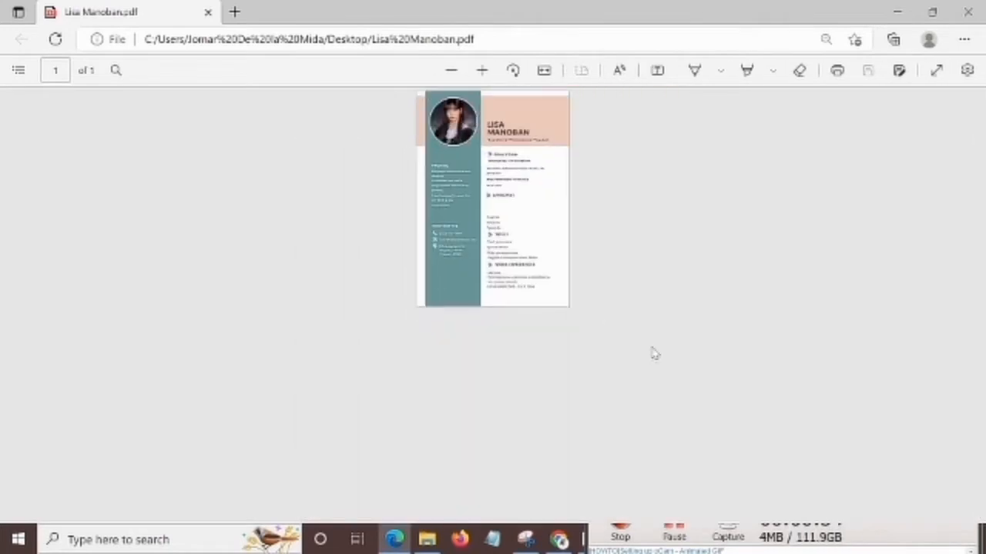
scroll(653, 353, "up", 2)
scroll(653, 354, "down", 2)
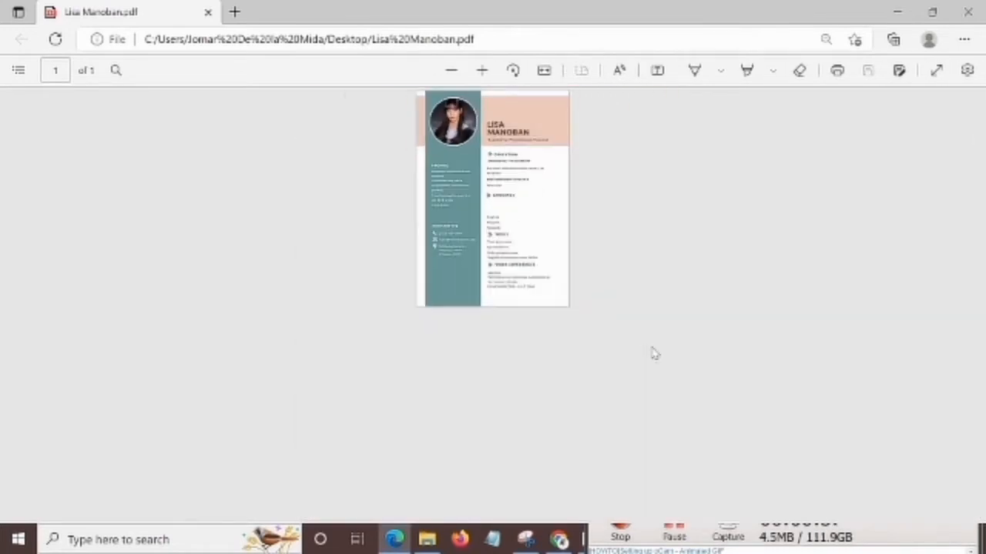
scroll(653, 354, "up", 2)
scroll(653, 353, "down", 2)
scroll(653, 354, "up", 2)
scroll(653, 354, "down", 2)
scroll(653, 353, "up", 2)
scroll(653, 354, "down", 2)
scroll(653, 354, "up", 5)
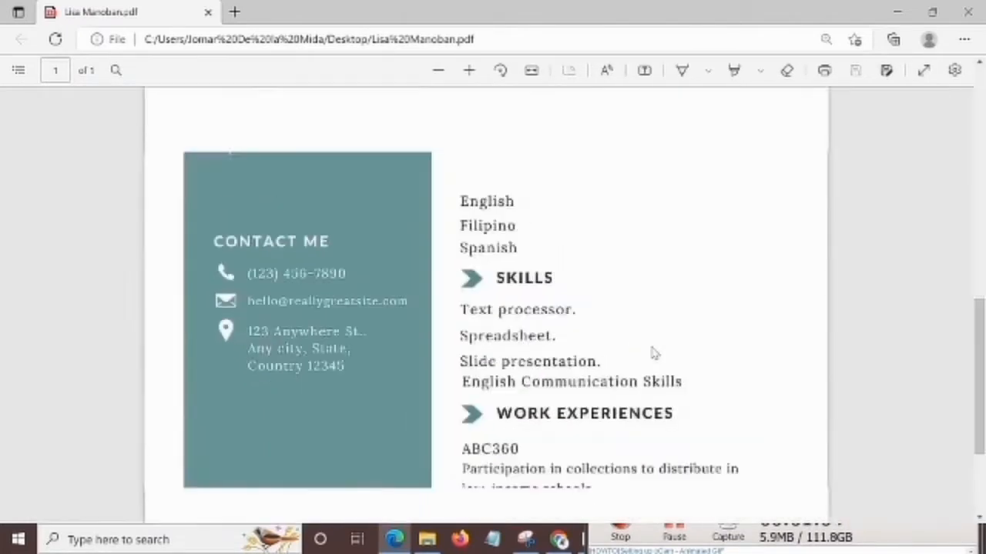
scroll(653, 353, "down", 4)
scroll(653, 353, "up", 2)
scroll(653, 353, "down", 2)
scroll(653, 353, "up", 2)
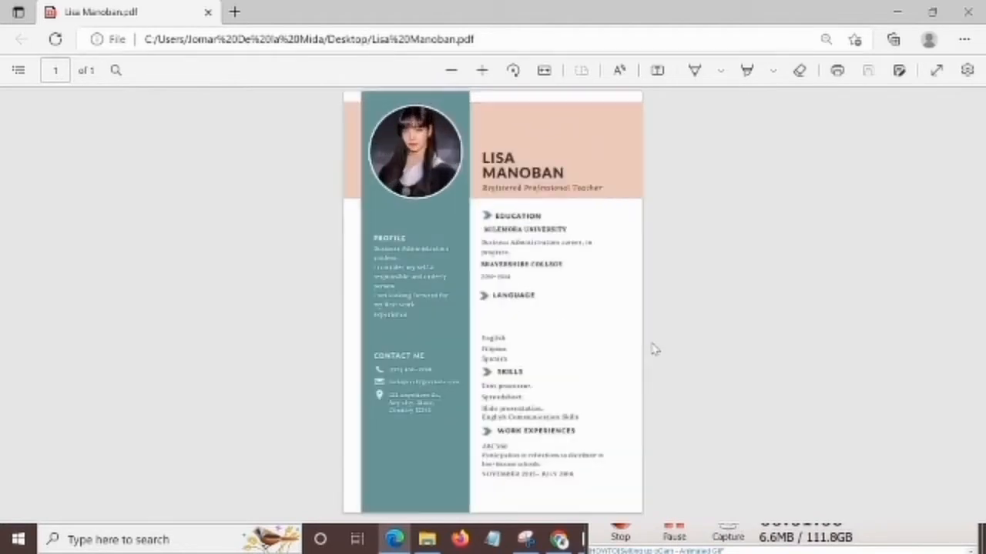
scroll(653, 350, "down", 2)
left_click(968, 12)
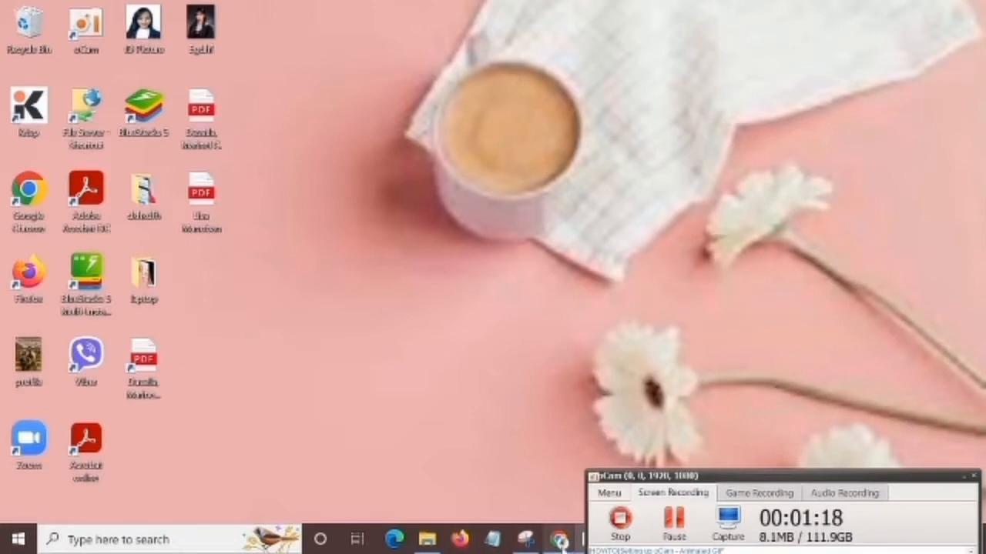
Switch to Chrome, search Google for "canva", and open the Canva website from the results.
left_click(559, 540)
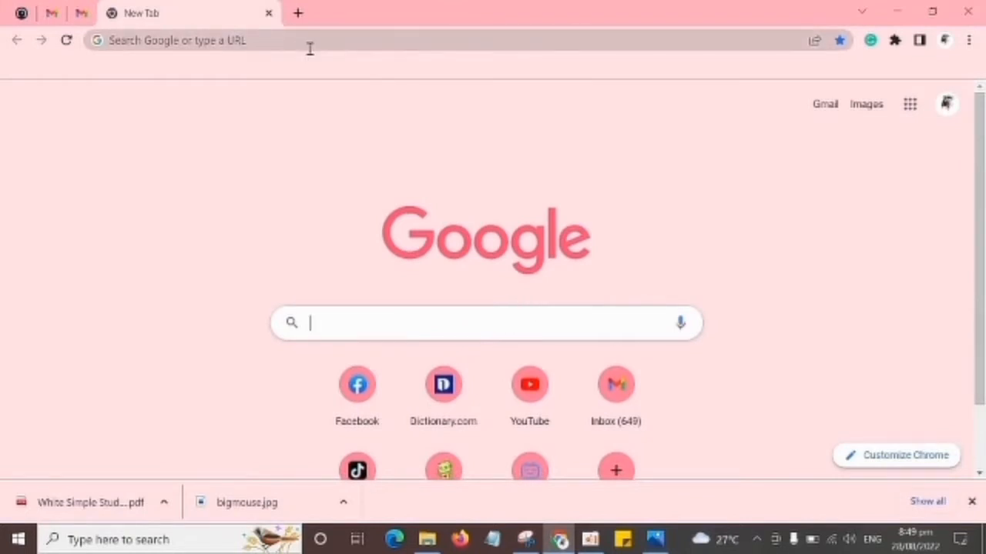
left_click(428, 328)
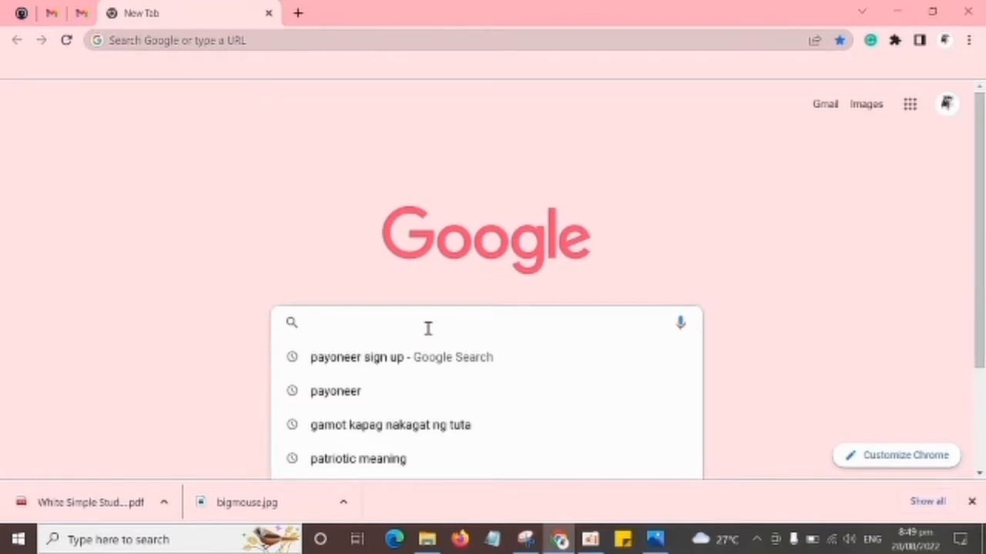
left_click(345, 205)
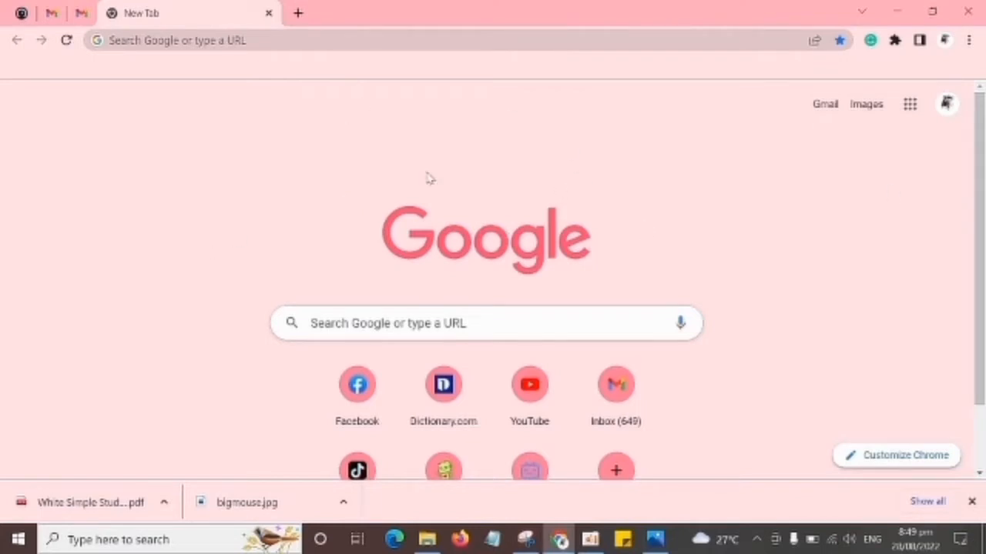
left_click(290, 41)
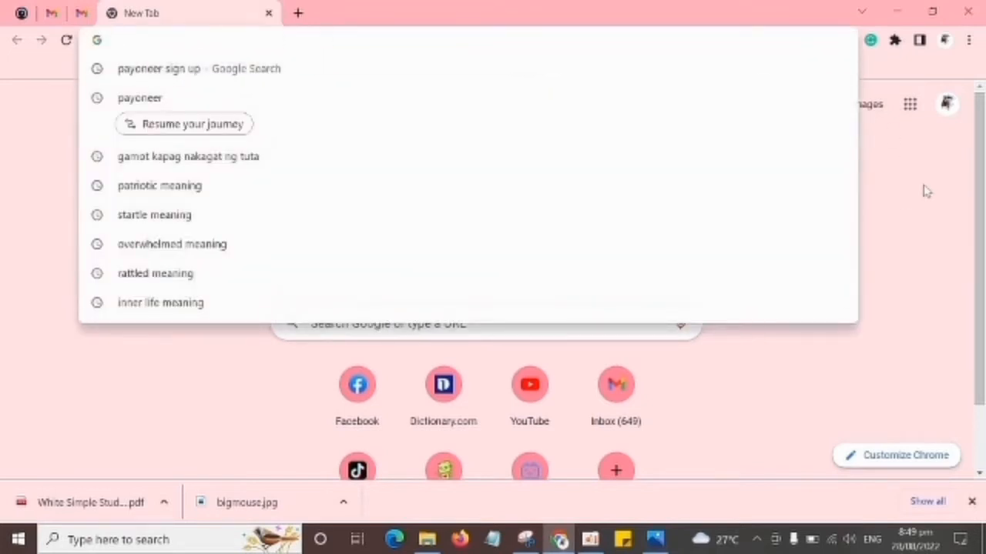
left_click(926, 192)
left_click(469, 322)
type("c")
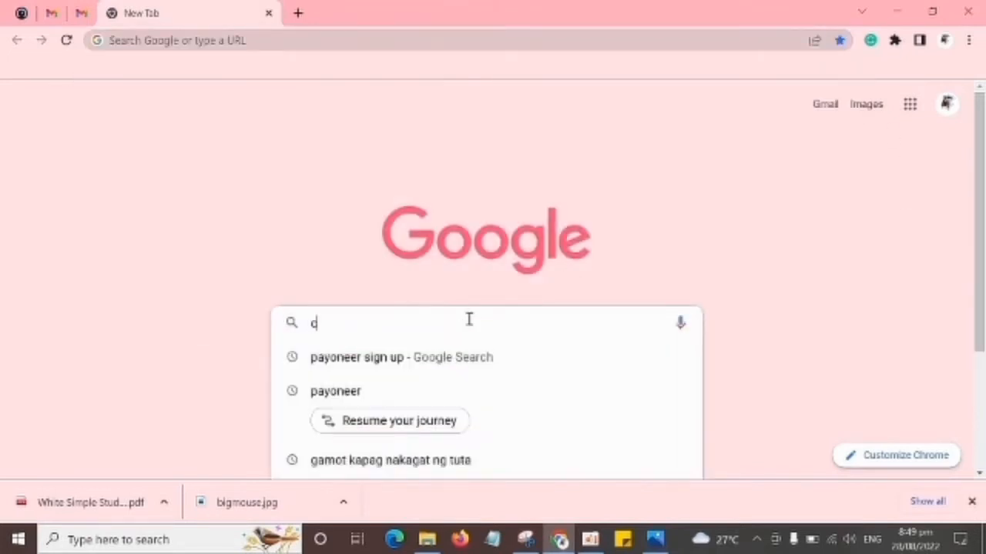
type("anva")
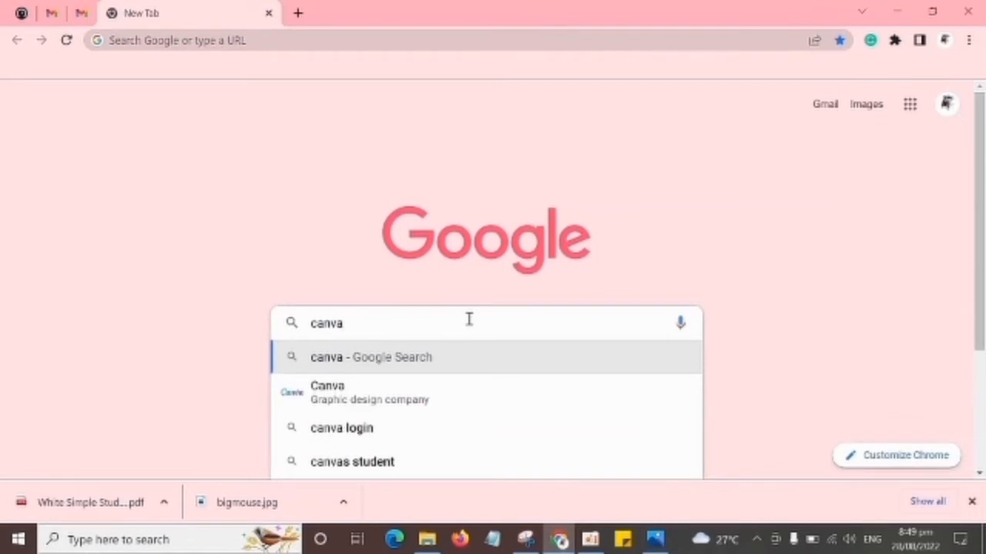
key("Return")
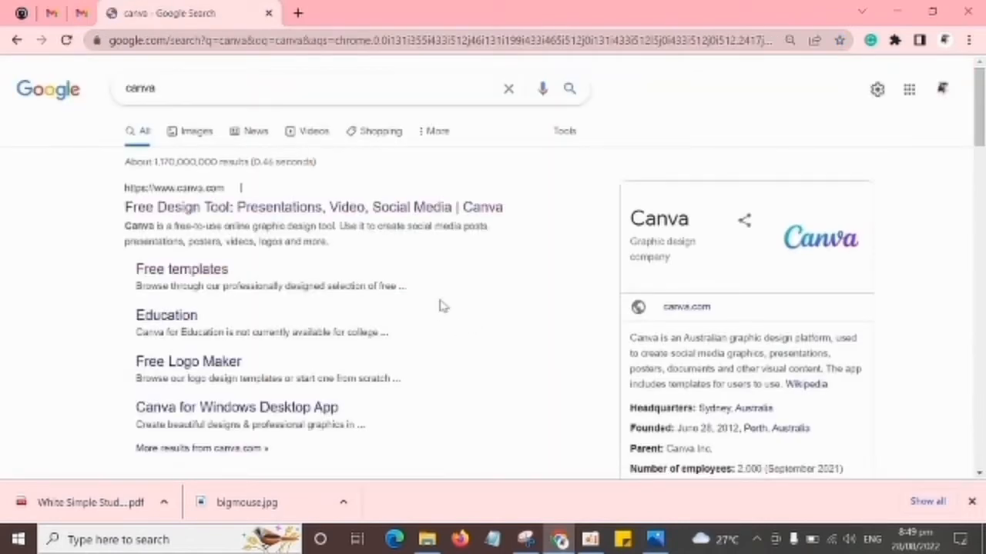
left_click(378, 214)
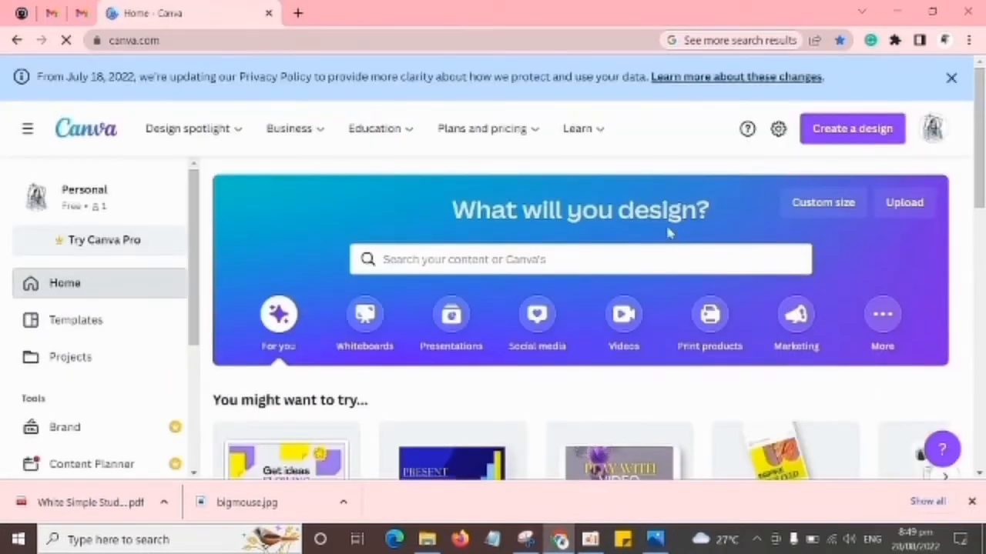
Look over the Canva home page, including the design categories, recent designs and search suggestions.
scroll(583, 241, "down", 3)
scroll(583, 241, "up", 3)
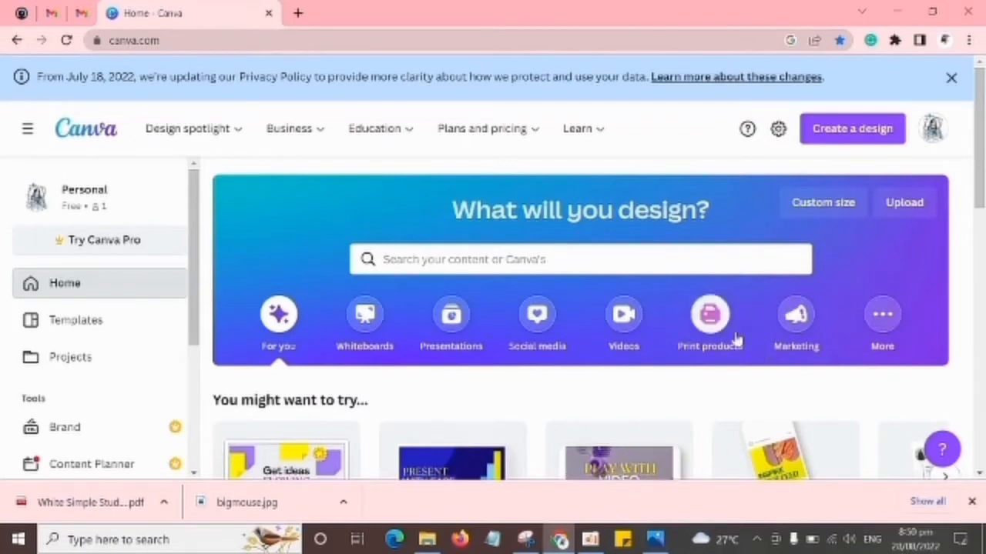
scroll(577, 338, "down", 3)
scroll(577, 338, "down", 2)
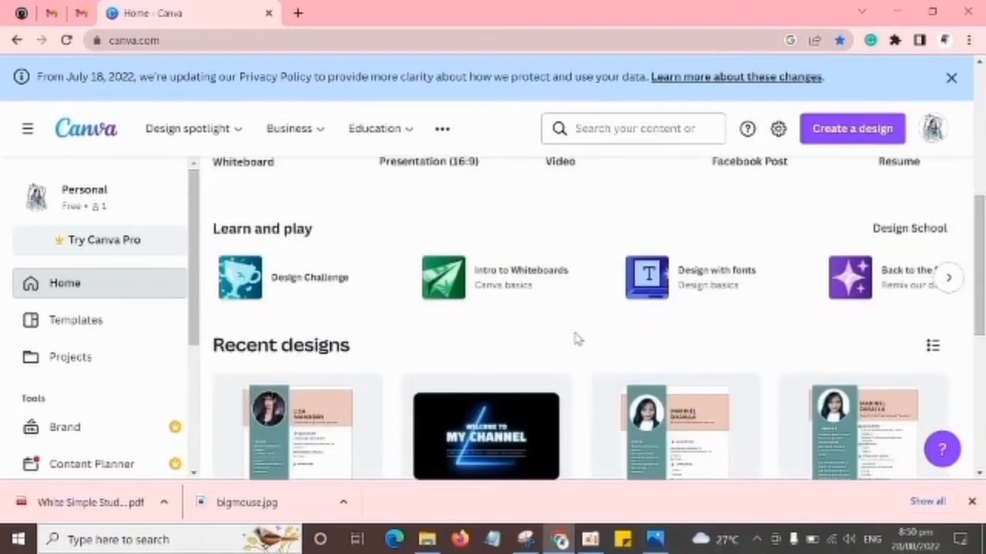
scroll(578, 338, "up", 5)
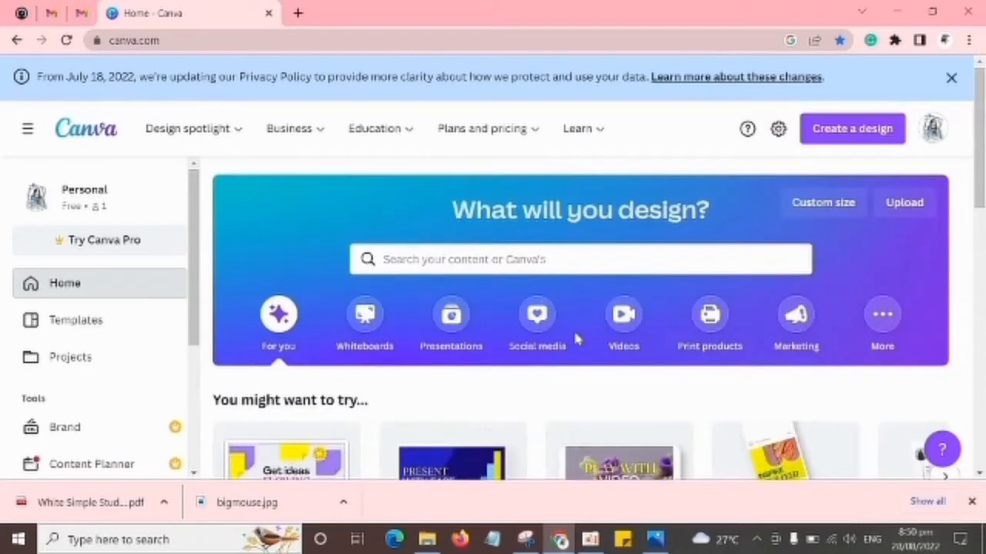
left_click(463, 262)
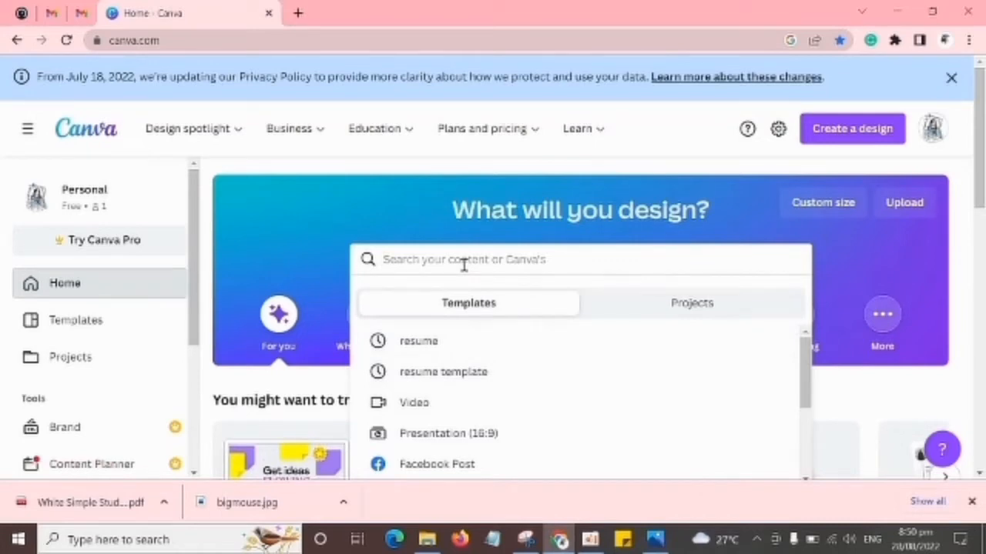
left_click(653, 168)
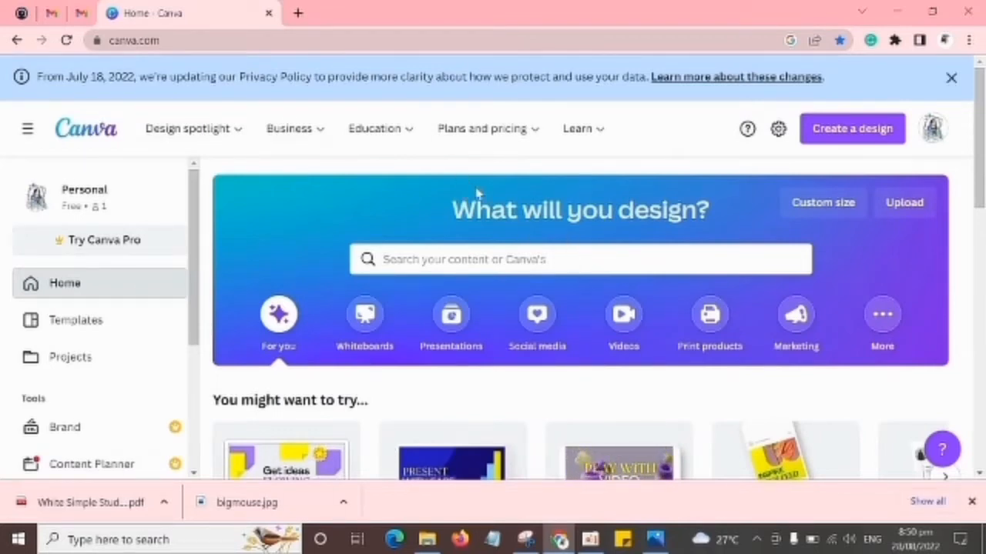
Open a window for the first of the other Chrome profiles, search Google for "canva", and open the Canva website there.
left_click(946, 41)
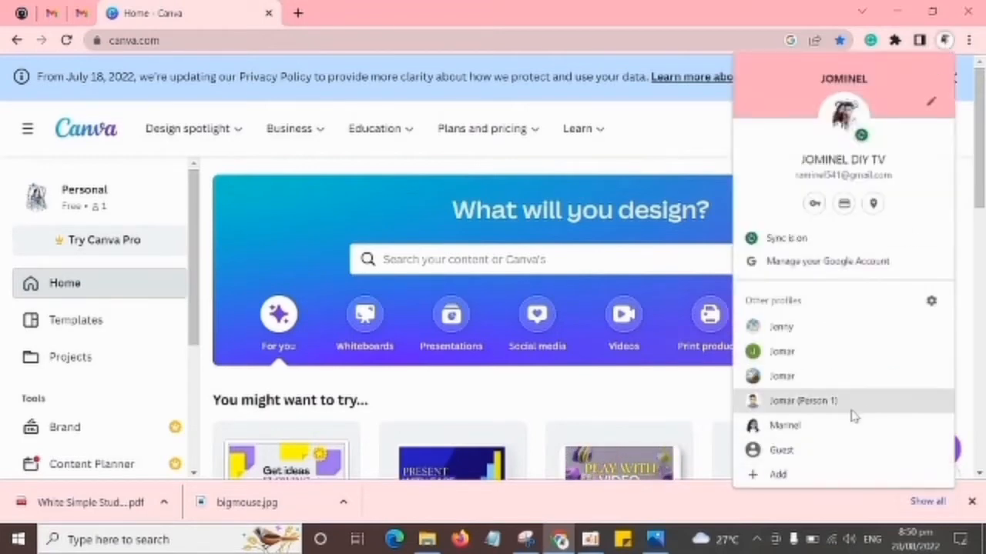
left_click(841, 336)
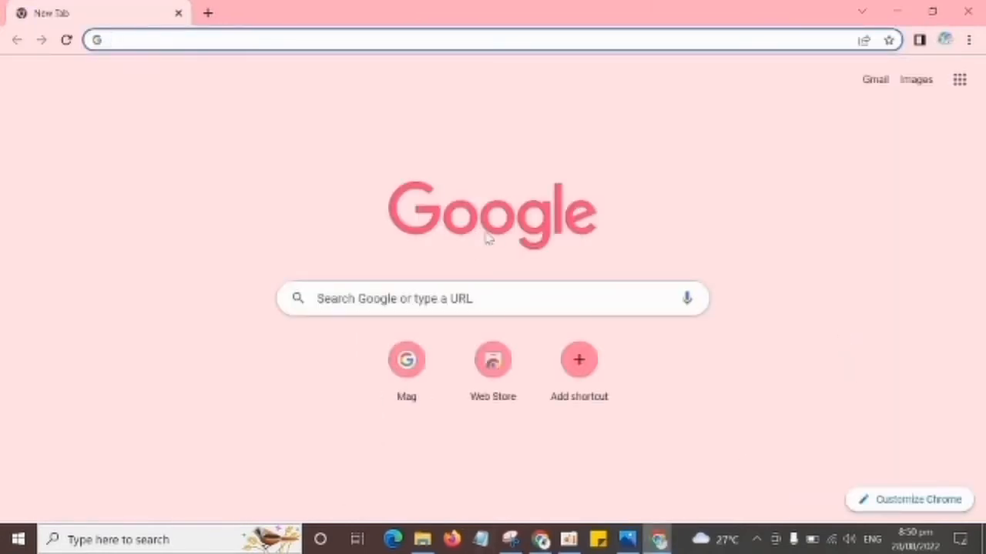
left_click(377, 298)
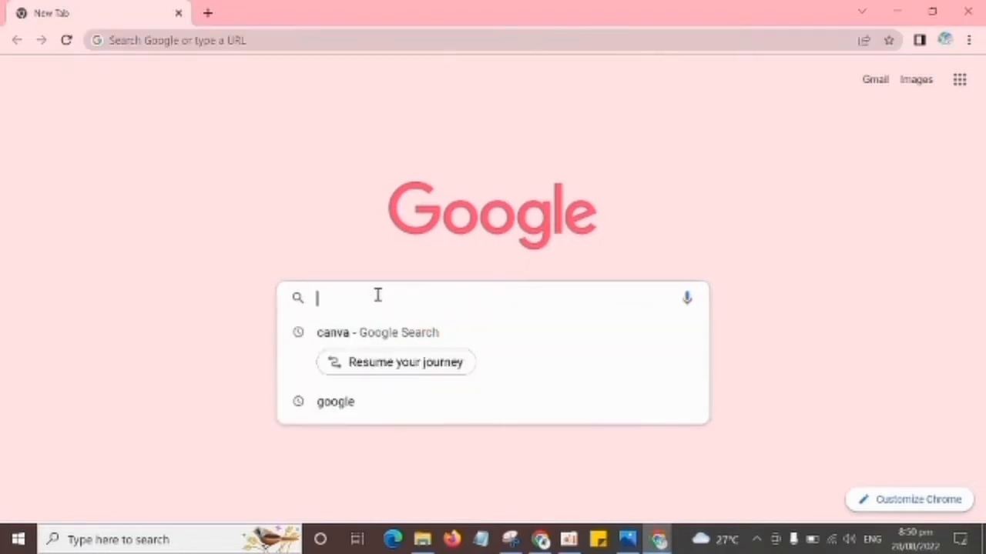
type("canva")
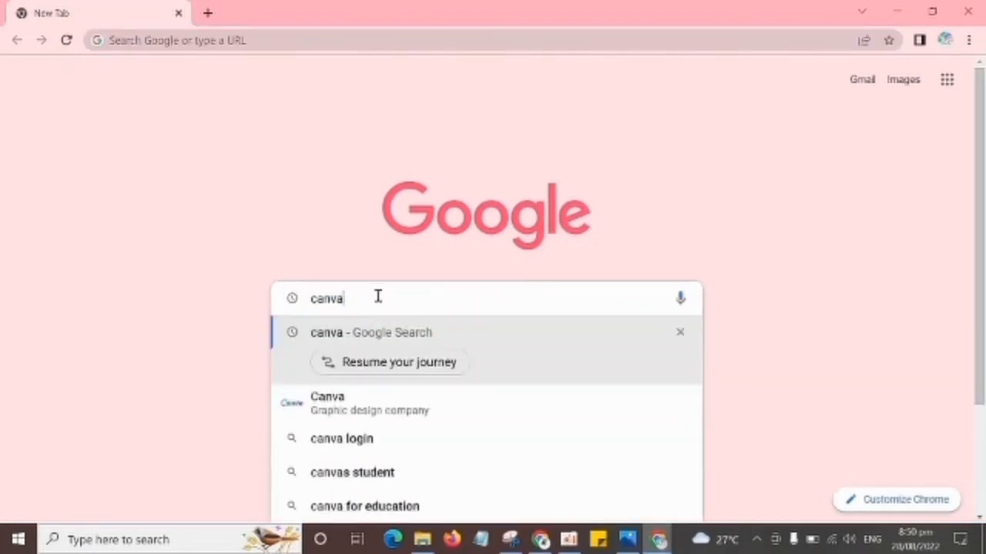
key("Return")
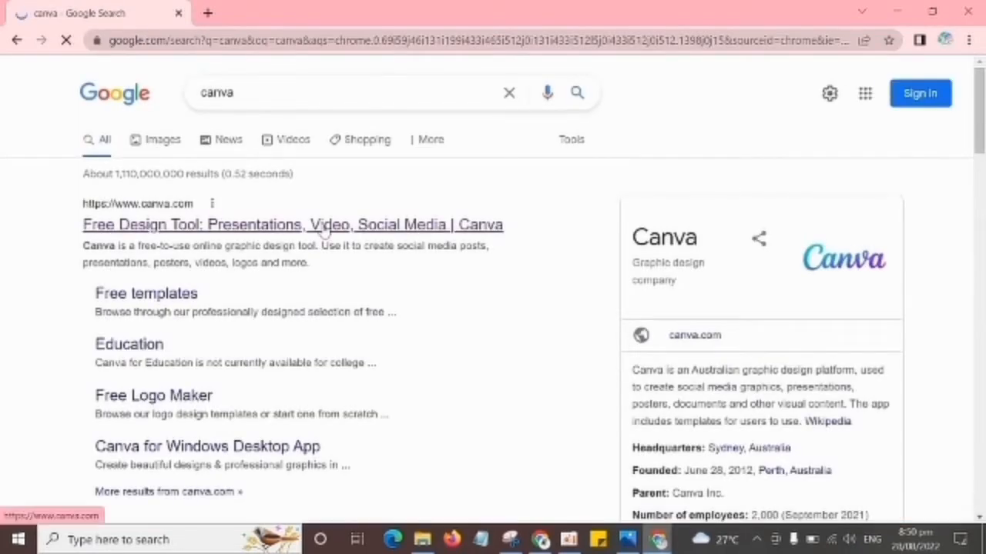
left_click(322, 227)
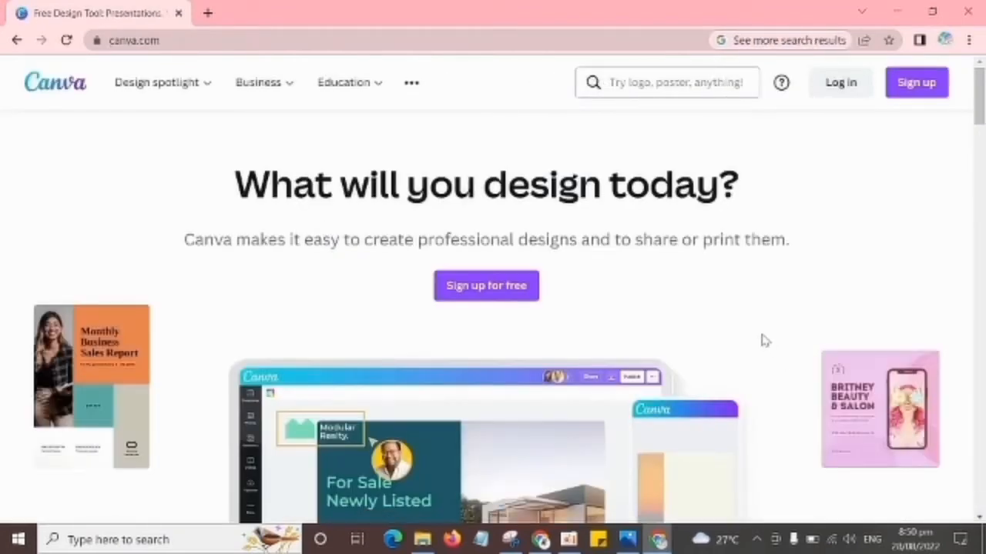
Examine the signed-out Canva landing page and its free sign-up options, and close the sign-up dialog.
scroll(764, 340, "down", 10)
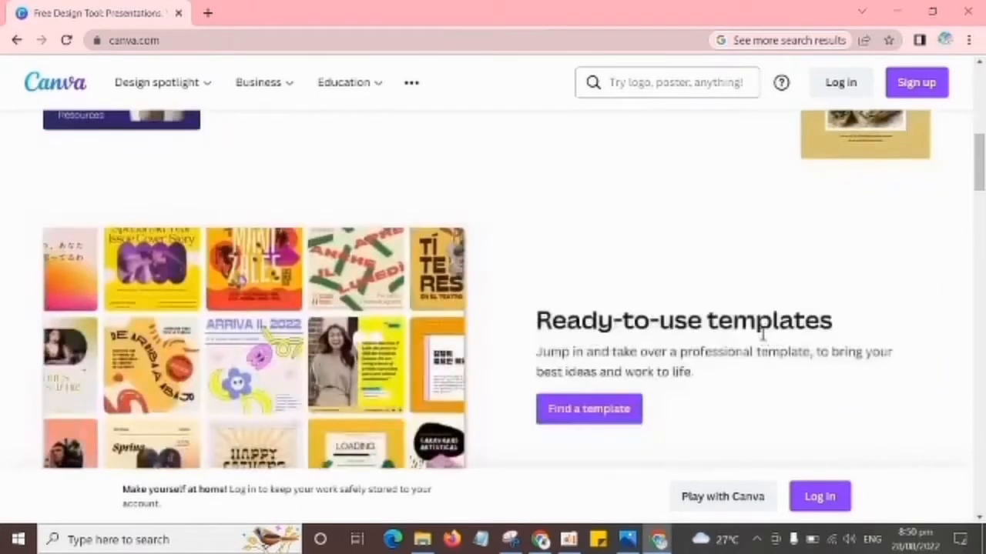
scroll(764, 333, "up", 10)
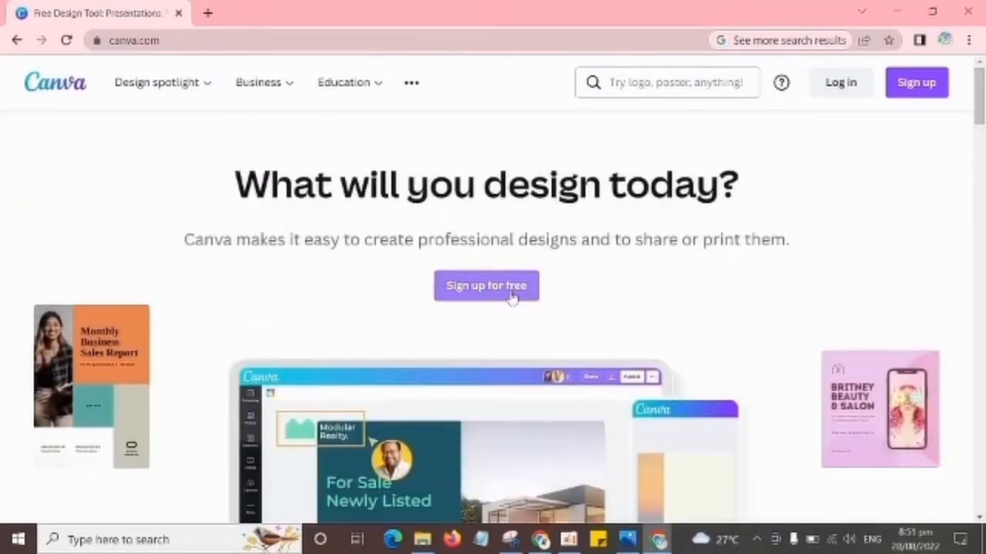
left_click(511, 296)
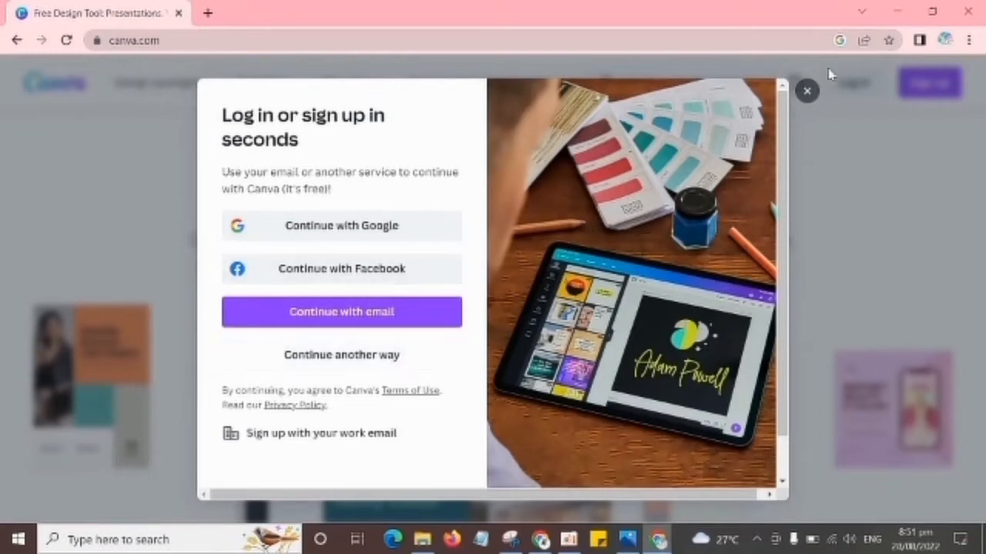
left_click(807, 93)
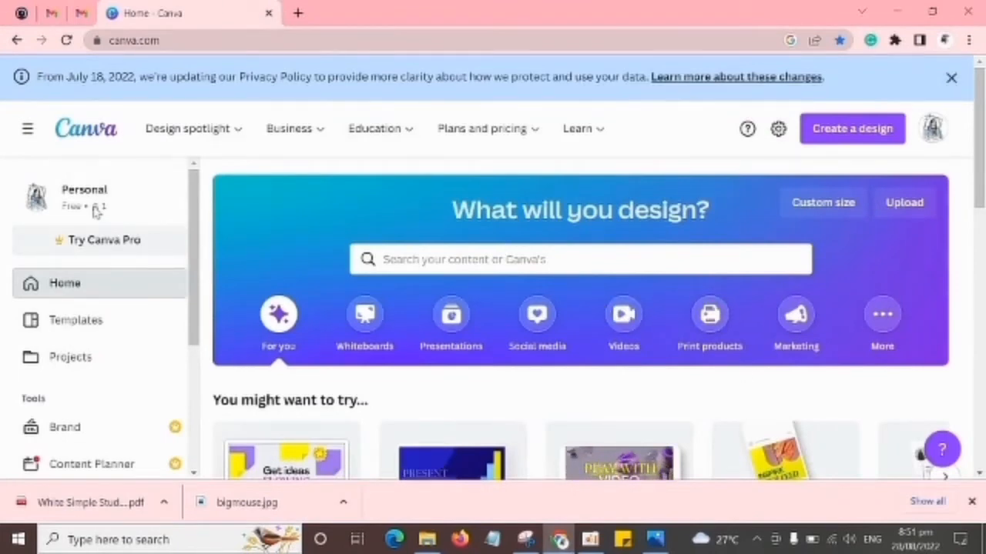
Search the Canva templates for "resume" from the signed-in home page and highlight the template count.
left_click(493, 260)
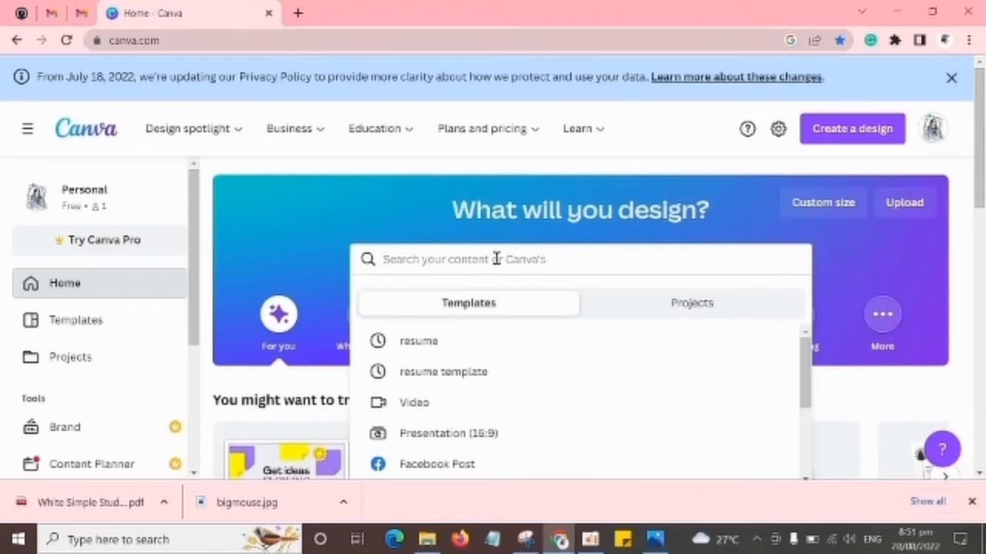
type("resuma")
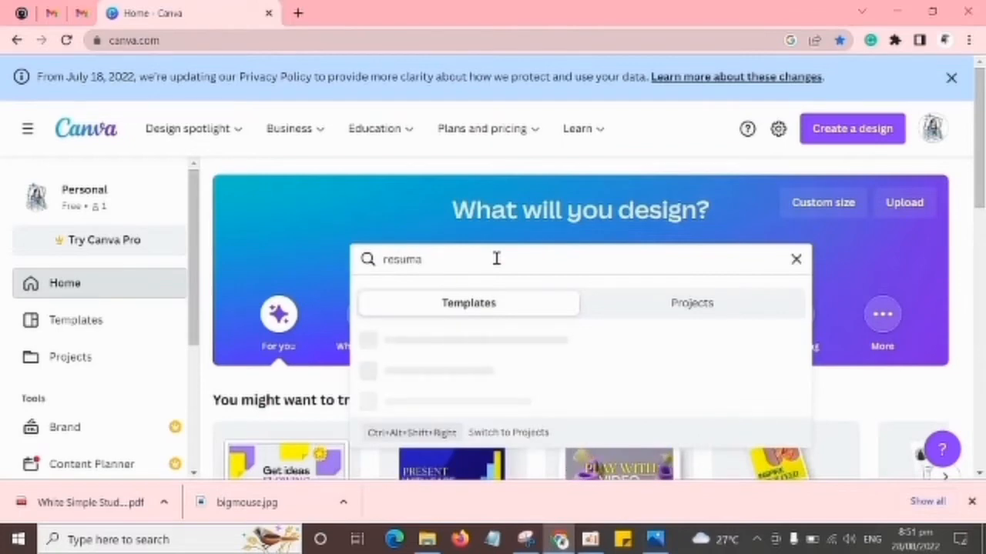
key("BackSpace")
type("e")
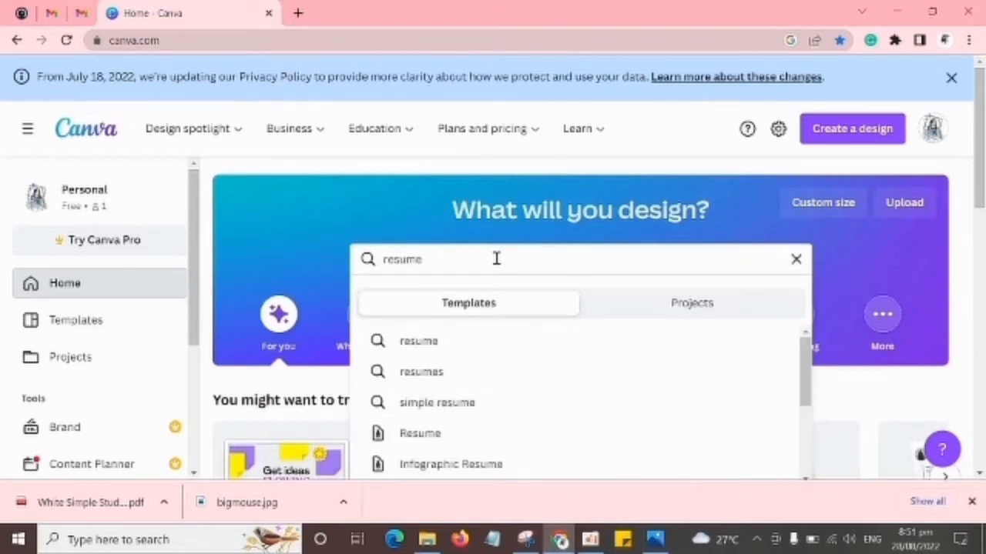
key("Return")
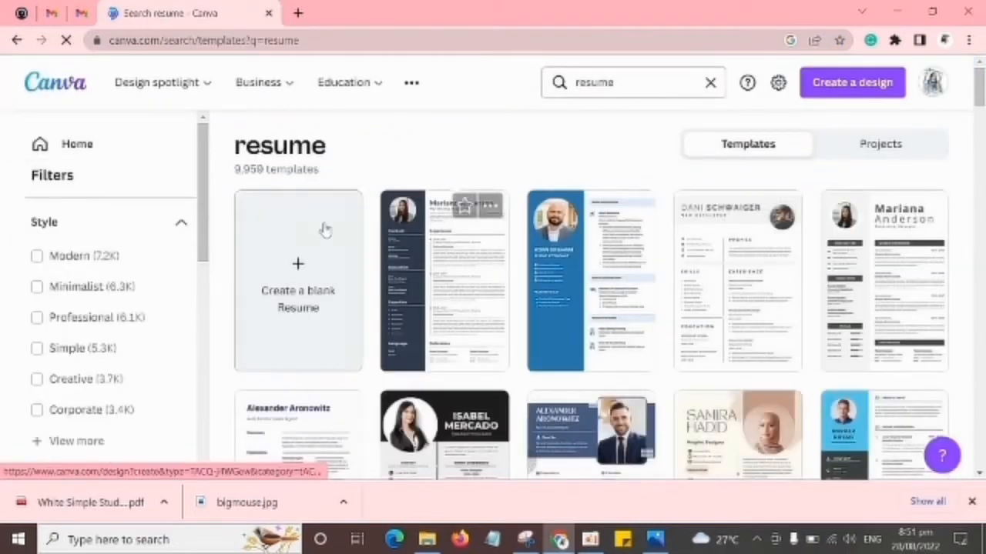
left_click_drag(234, 171, 262, 170)
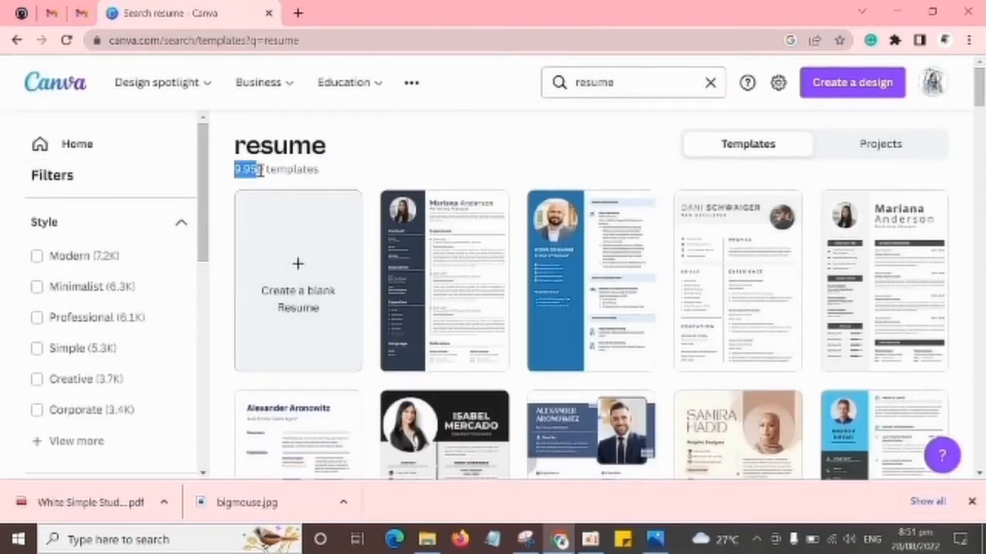
Clear the highlighted template count and look over the style and theme filters for the resume templates.
left_click(408, 180)
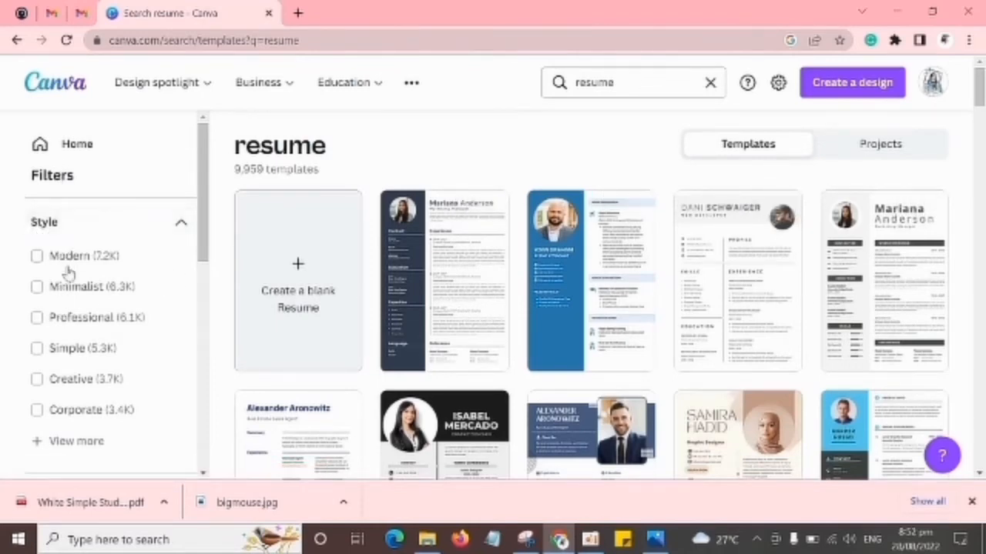
scroll(96, 368, "down", 1)
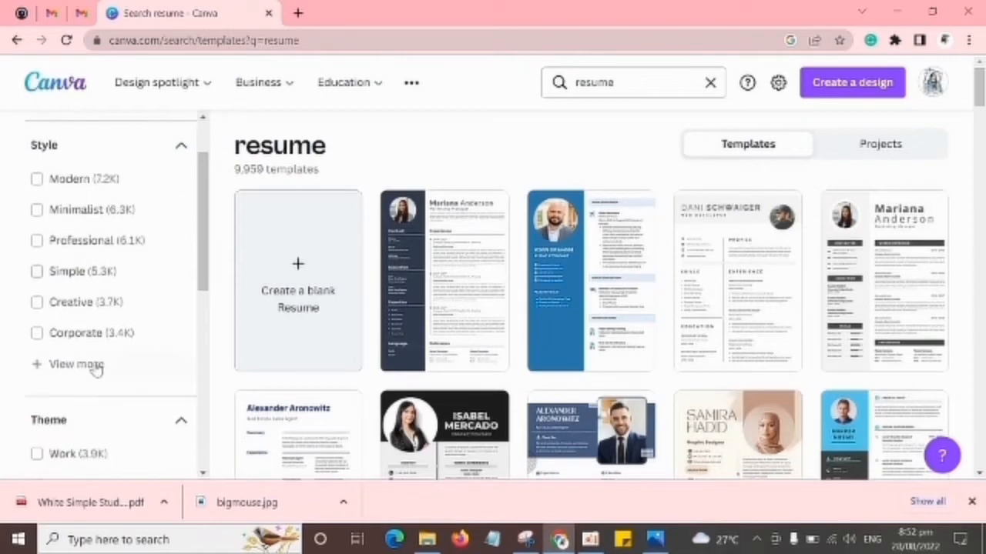
scroll(97, 368, "down", 5)
scroll(108, 316, "up", 5)
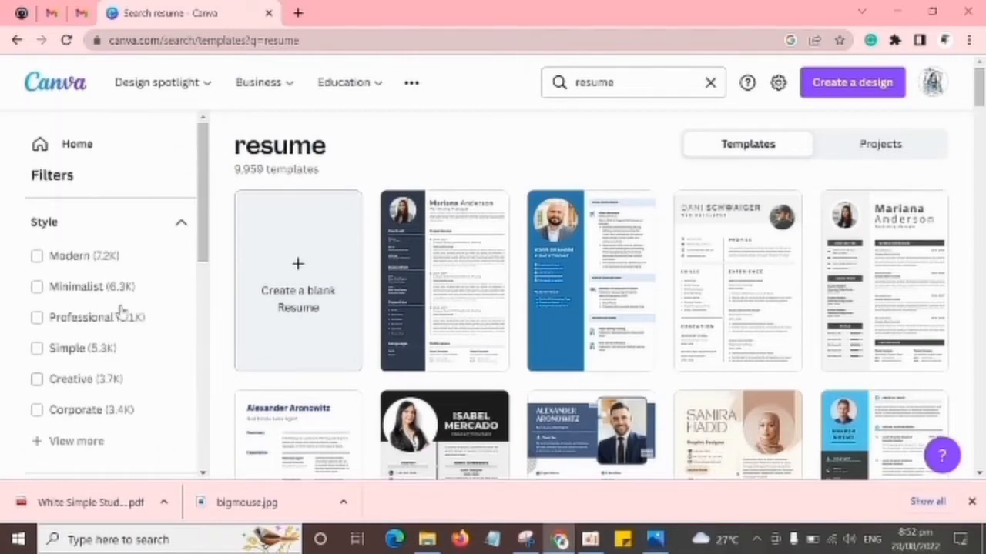
scroll(750, 328, "down", 2)
scroll(742, 315, "up", 2)
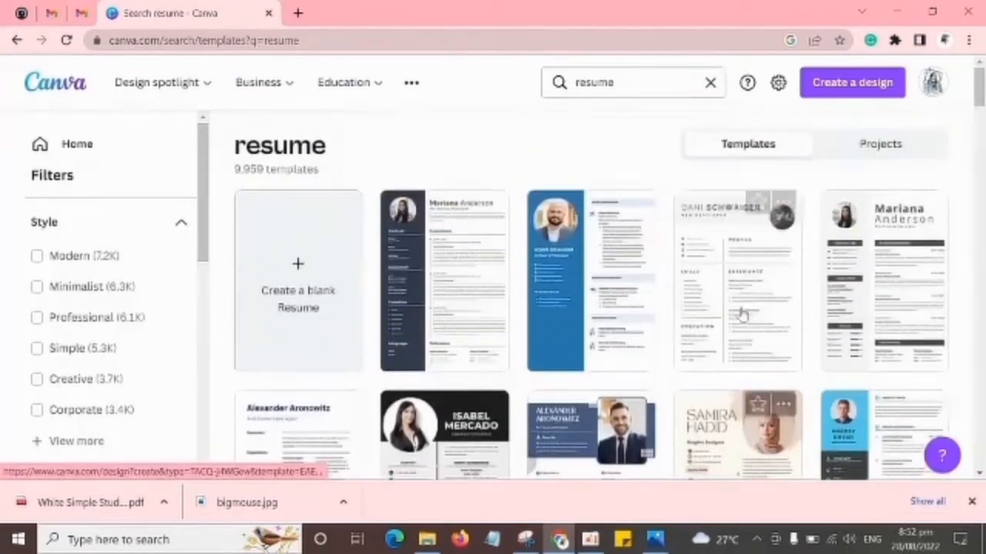
Browse the resume template results and check the paid and Pro labels on the thumbnails.
scroll(733, 308, "down", 6)
scroll(737, 308, "down", 10)
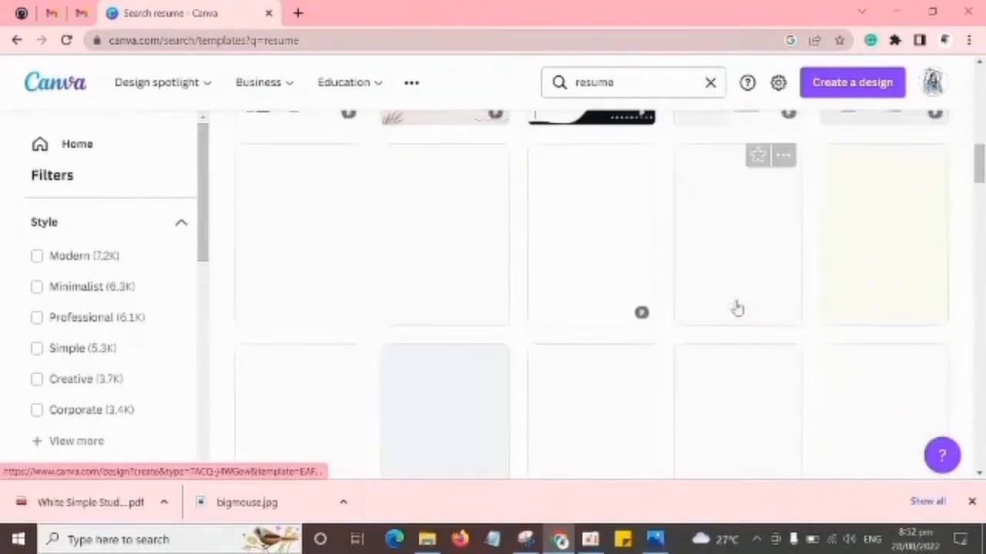
scroll(736, 310, "up", 12)
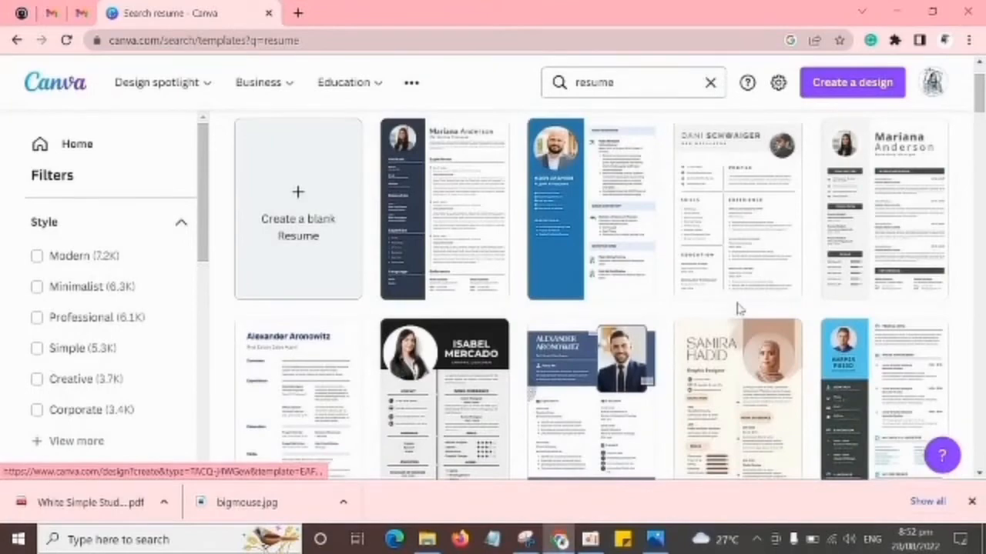
scroll(631, 301, "down", 2)
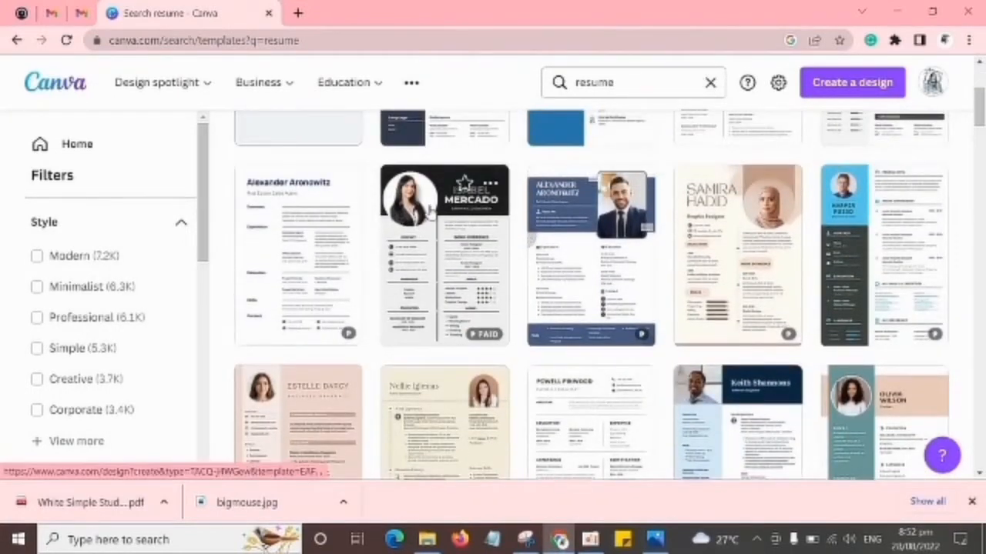
mouse_move(484, 339)
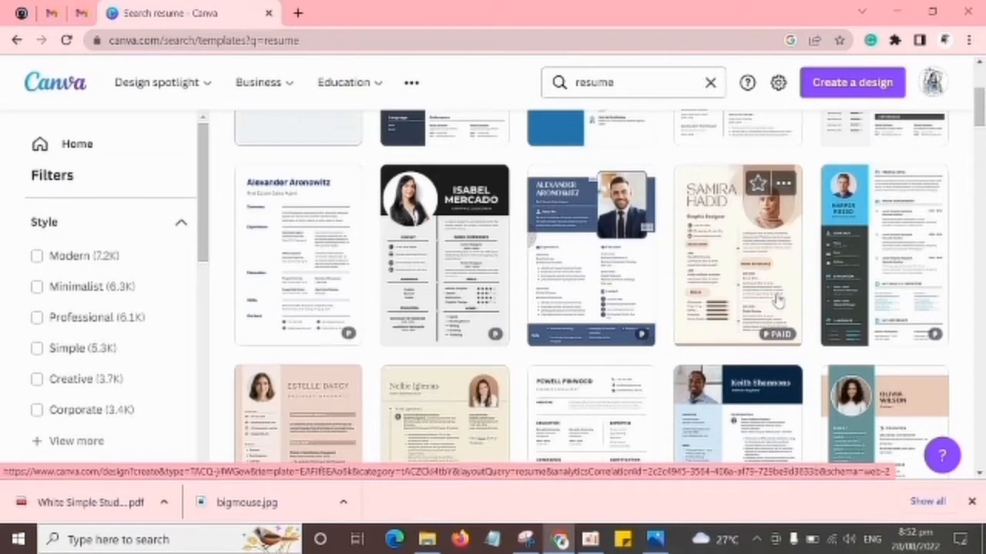
scroll(778, 300, "down", 5)
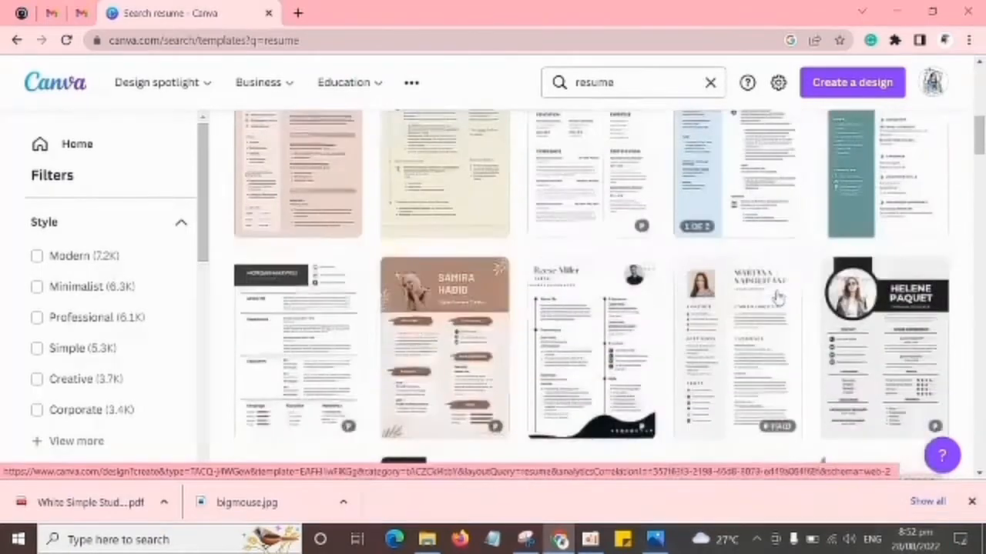
scroll(785, 300, "up", 3)
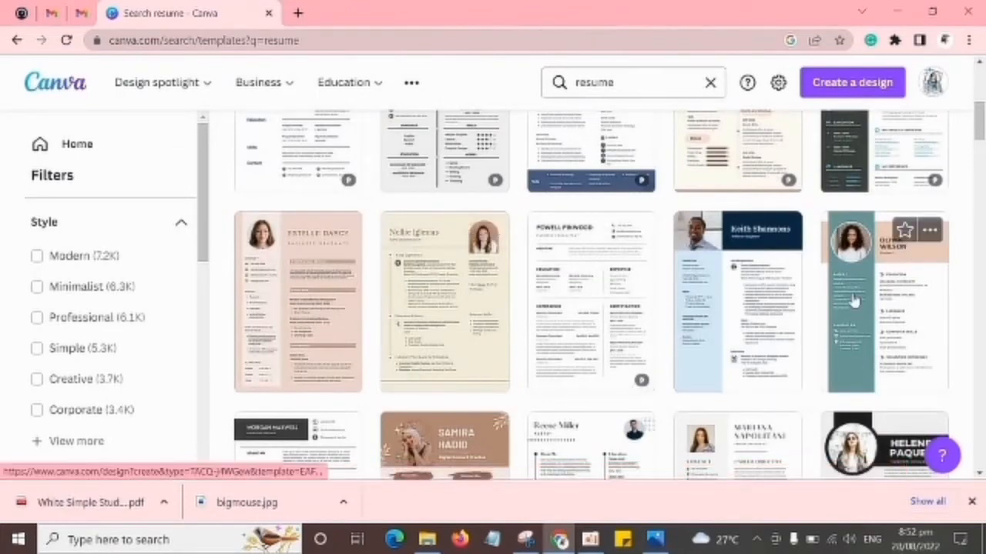
scroll(853, 300, "down", 8)
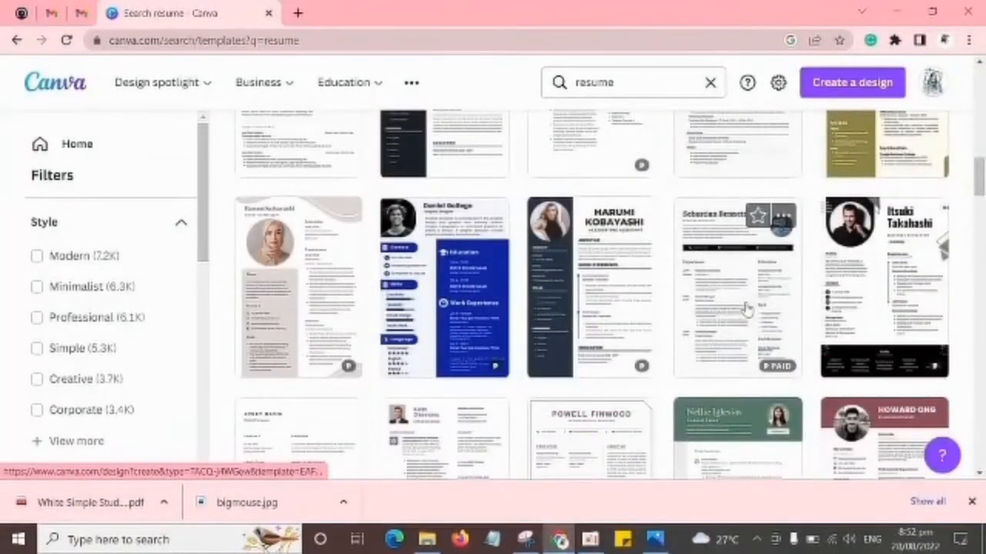
scroll(723, 308, "down", 2)
scroll(639, 369, "down", 2)
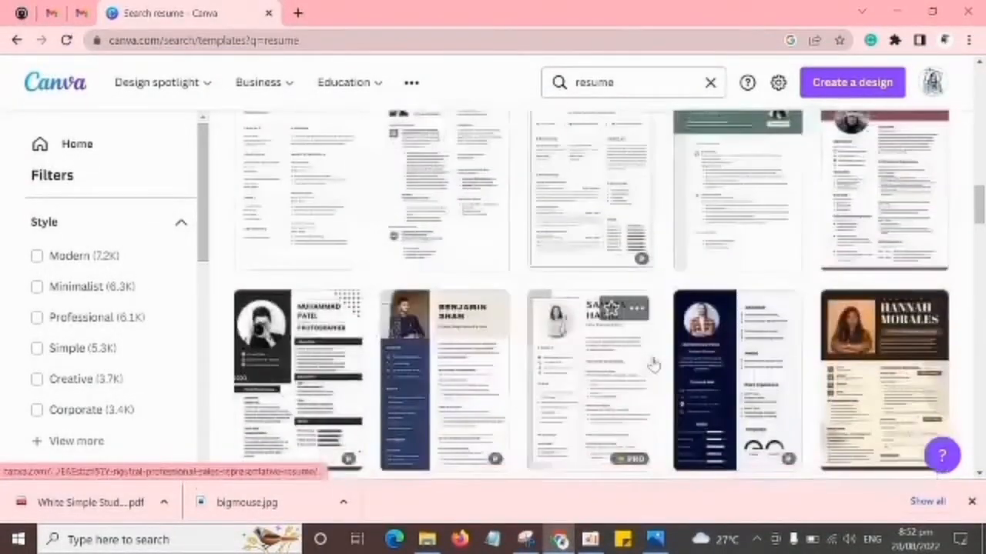
scroll(653, 364, "down", 3)
scroll(636, 385, "up", 1)
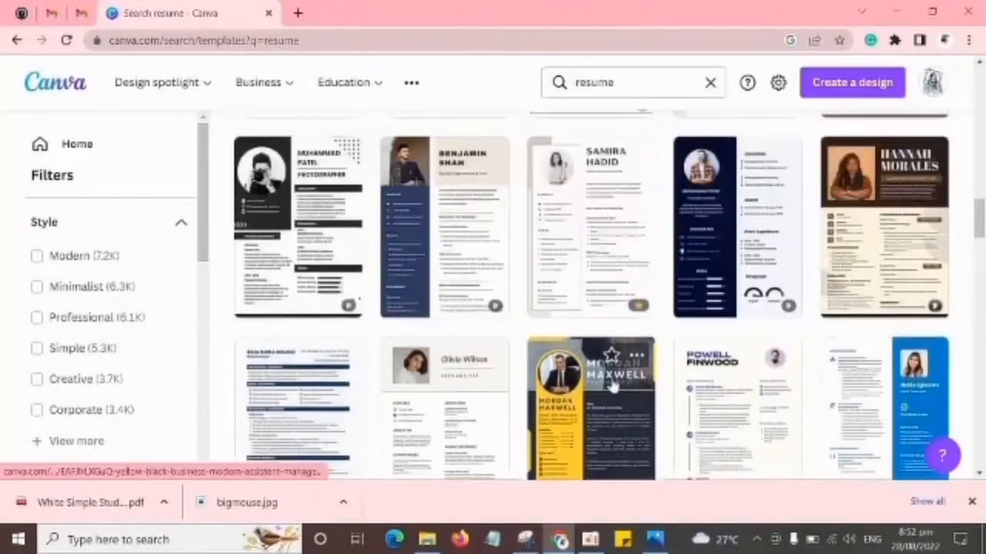
scroll(613, 387, "down", 1)
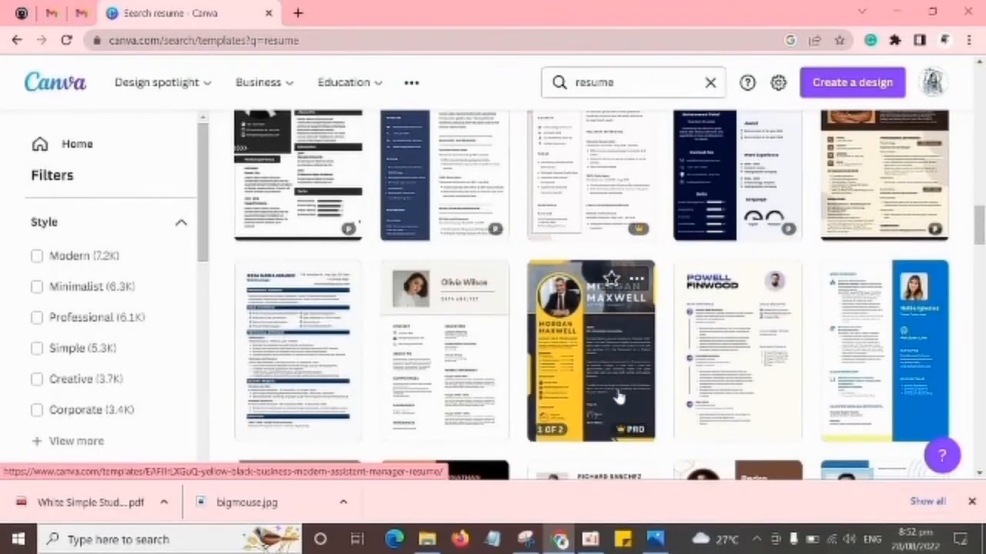
Preview the Yellow & Black Business Modern Assistent Manager Resume template, review its Pro details and trial offer, and close the preview.
left_click(614, 370)
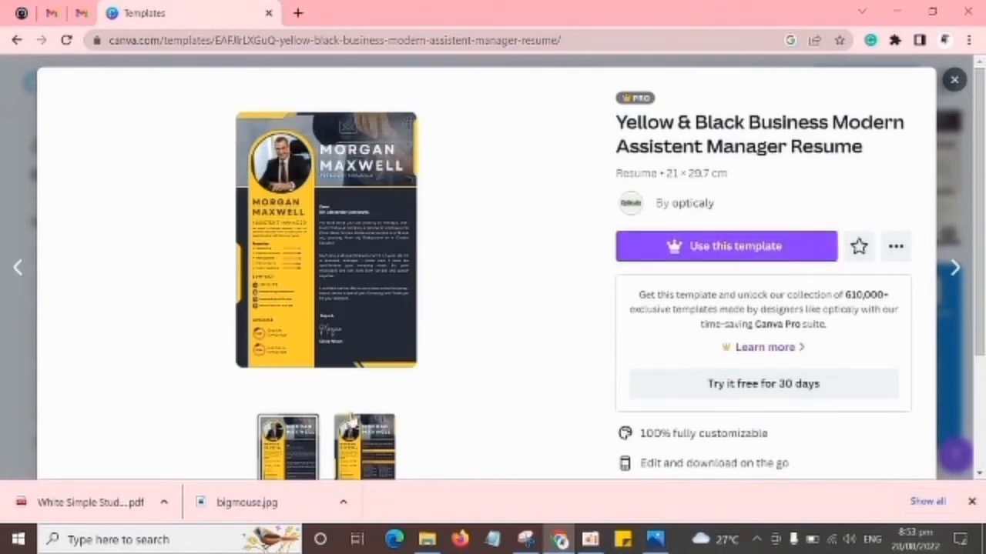
left_click(767, 260)
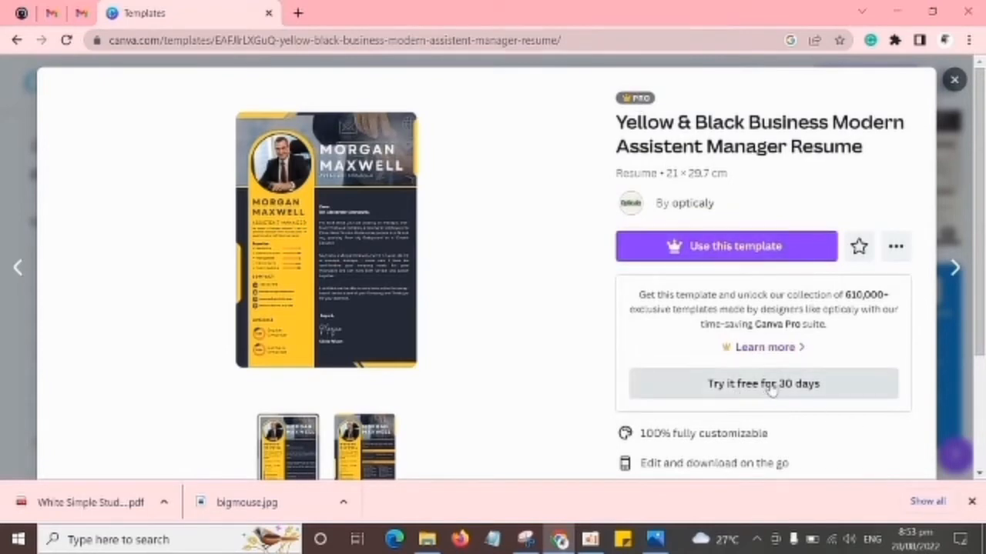
scroll(772, 390, "down", 2)
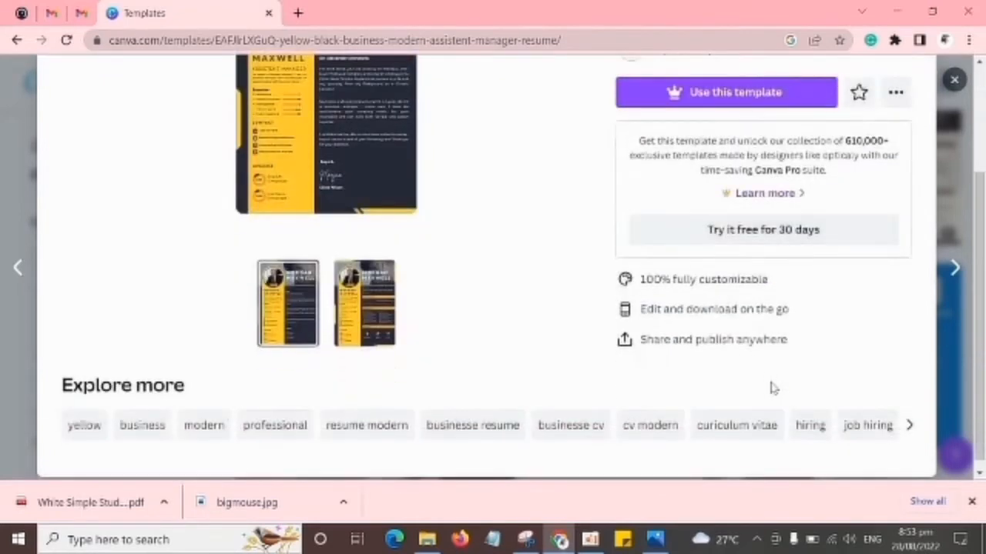
scroll(772, 390, "up", 2)
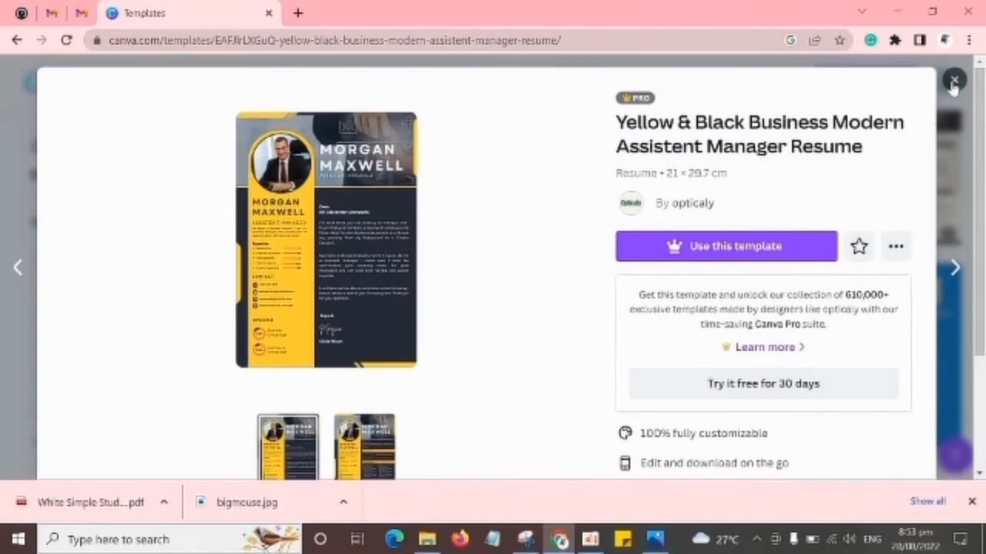
left_click(953, 80)
Examine more of the resume templates further along the results, comparing free designs with paid and Pro ones.
scroll(598, 301, "down", 10)
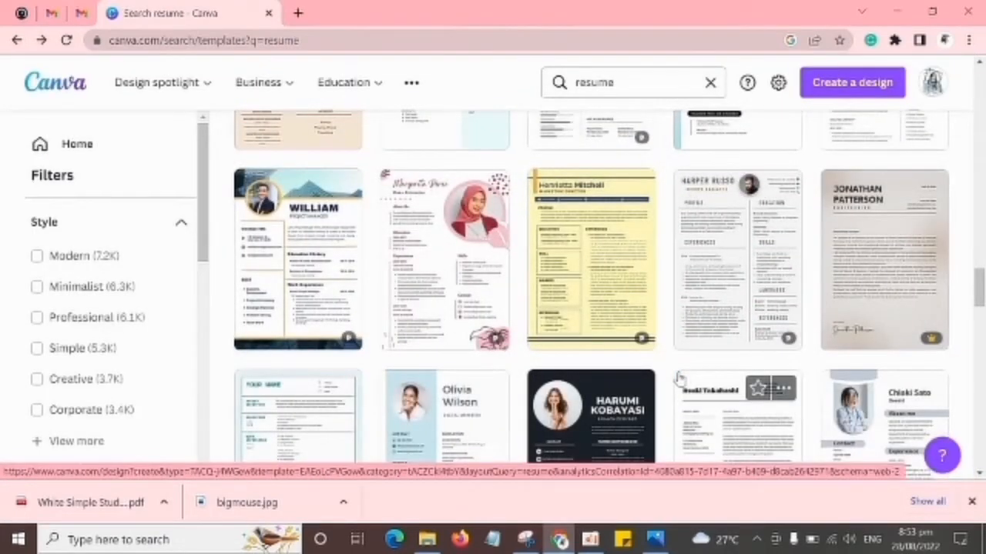
scroll(680, 378, "up", 3)
scroll(680, 378, "down", 2)
scroll(680, 378, "up", 1)
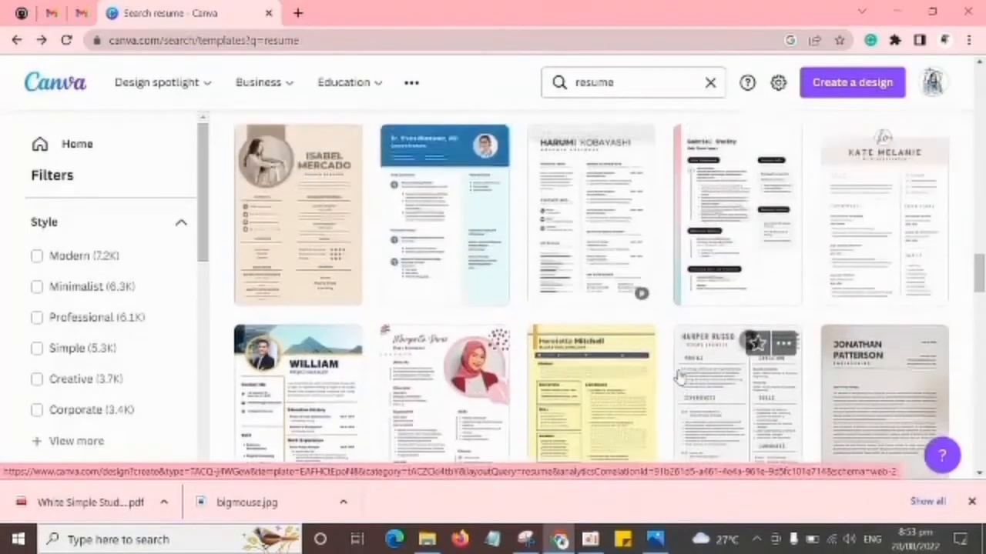
scroll(680, 378, "up", 1)
scroll(649, 304, "down", 1)
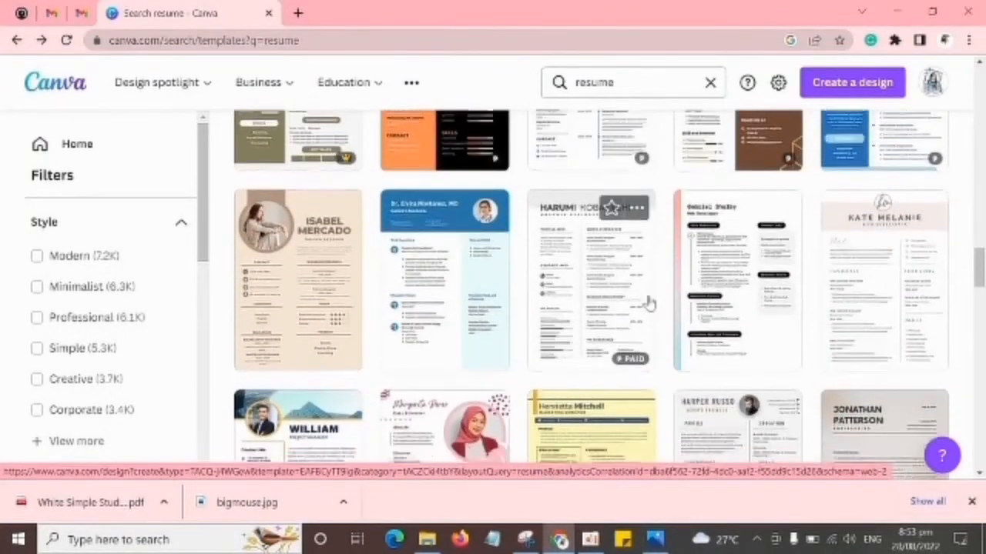
scroll(647, 303, "down", 5)
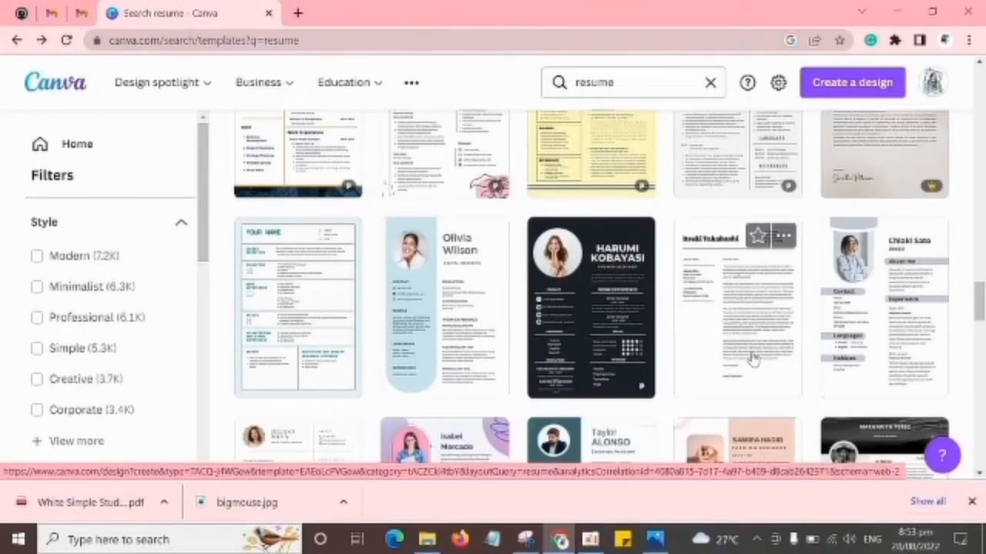
scroll(753, 360, "down", 3)
scroll(753, 359, "down", 4)
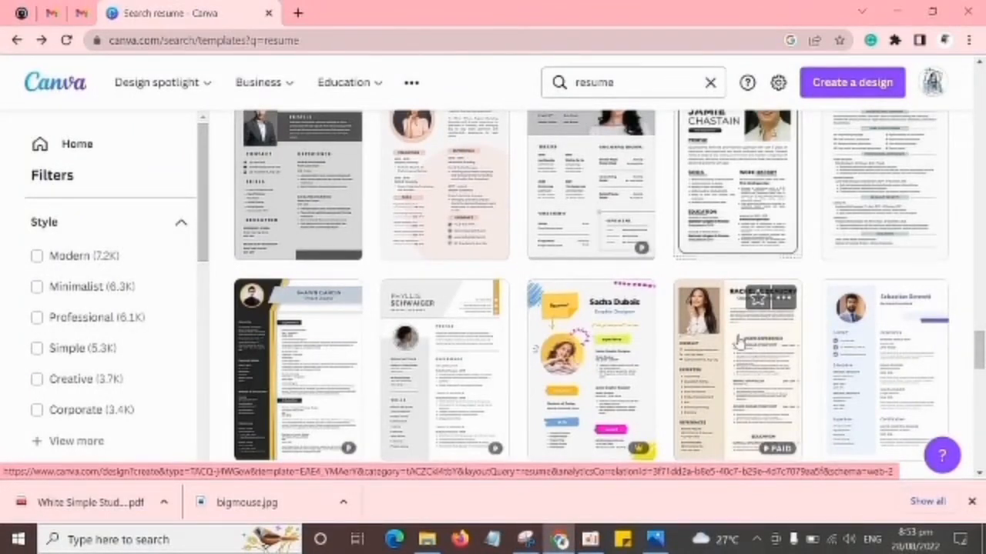
scroll(703, 343, "down", 2)
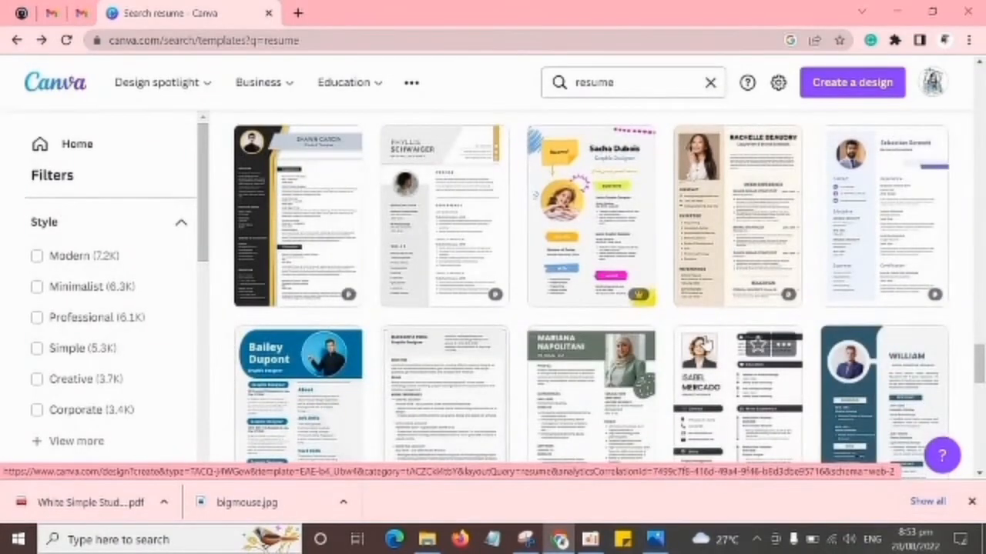
scroll(702, 345, "down", 10)
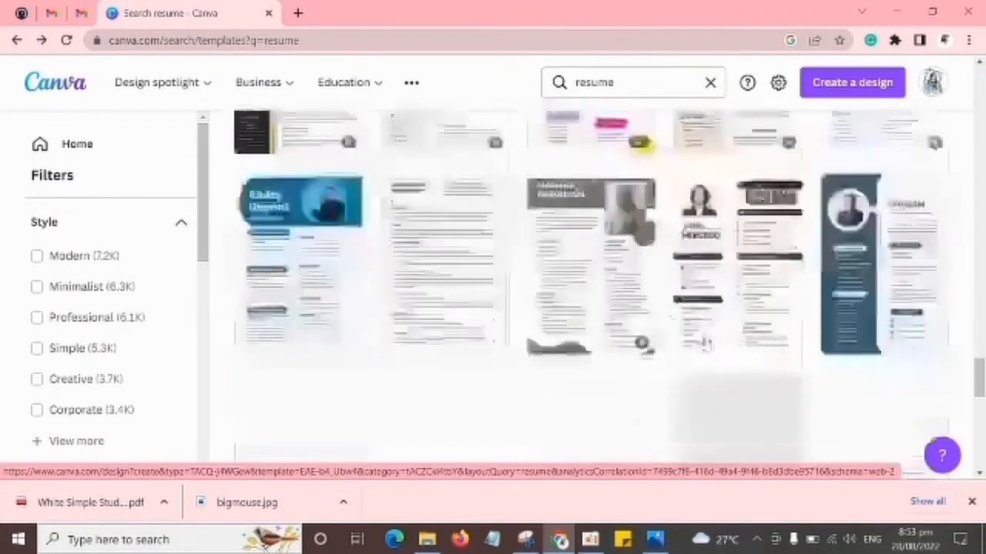
scroll(747, 346, "down", 10)
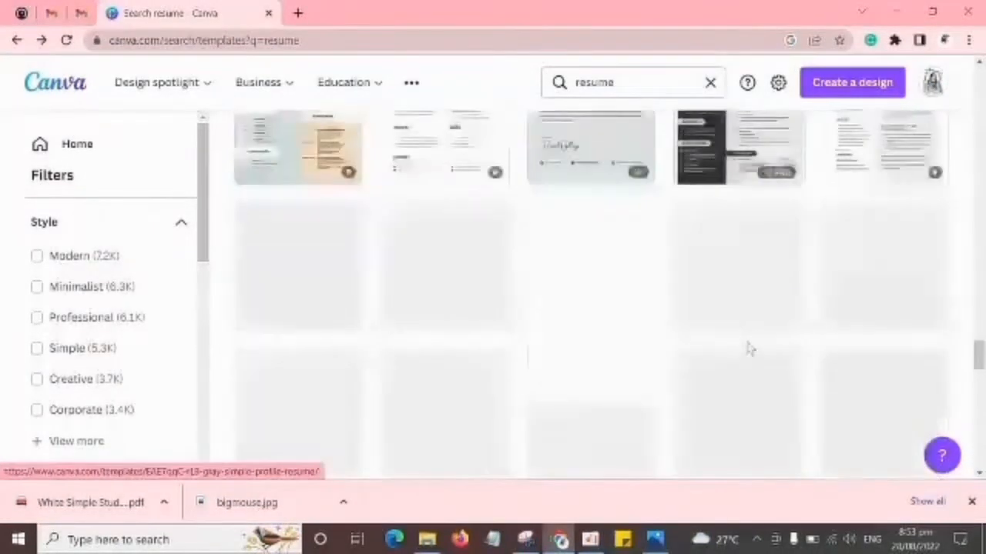
Open the free White Simple Student Cv Resume template with the teal column and peach header for editing.
scroll(795, 340, "up", 16)
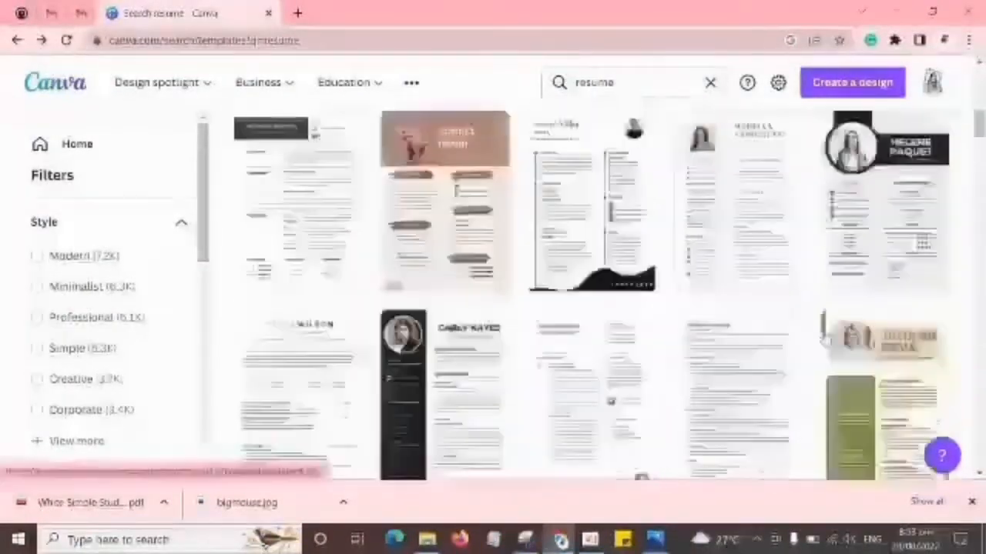
scroll(854, 365, "down", 4)
scroll(838, 365, "down", 1)
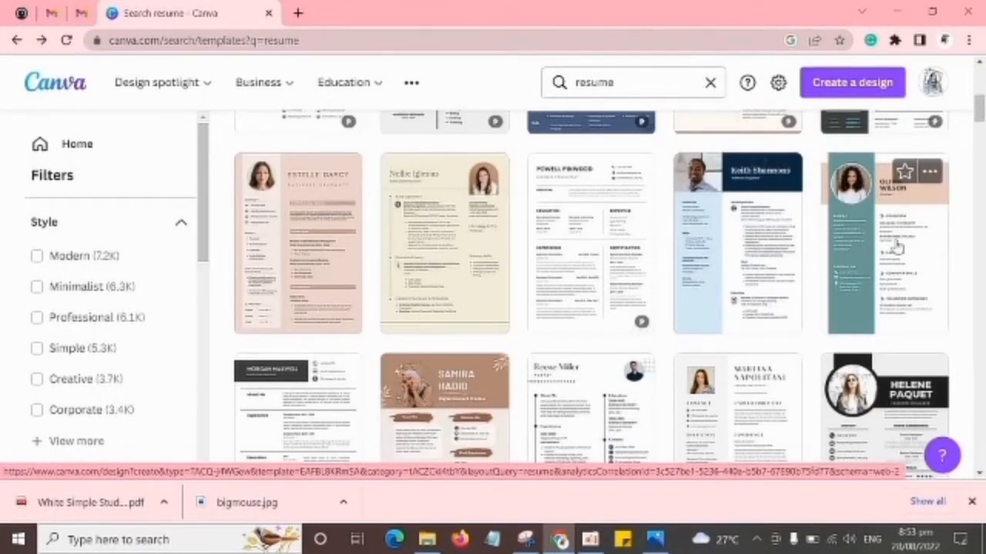
left_click(890, 244)
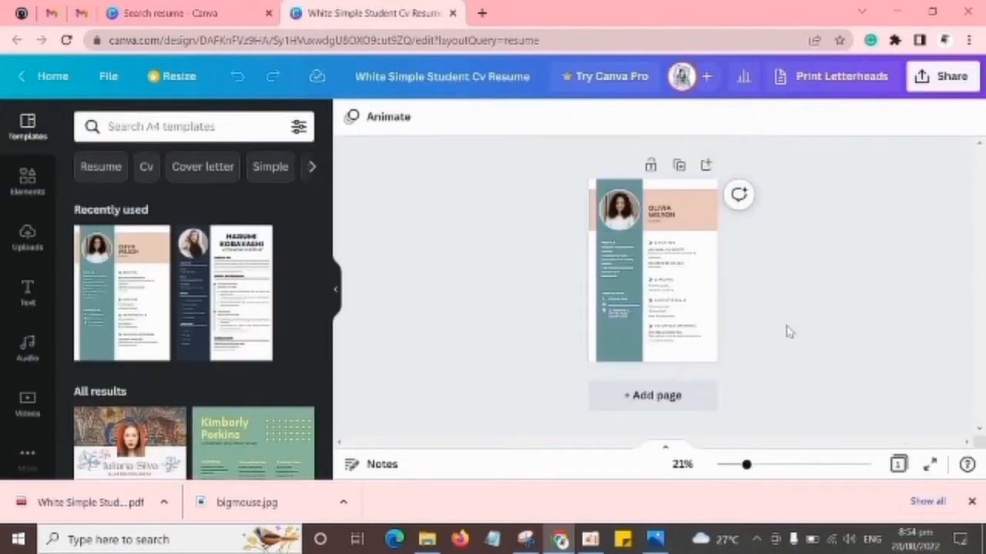
Enlarge the resume page to 71% and examine its profile, contact, education, language, skills and volunteer sections.
scroll(787, 331, "up", 5)
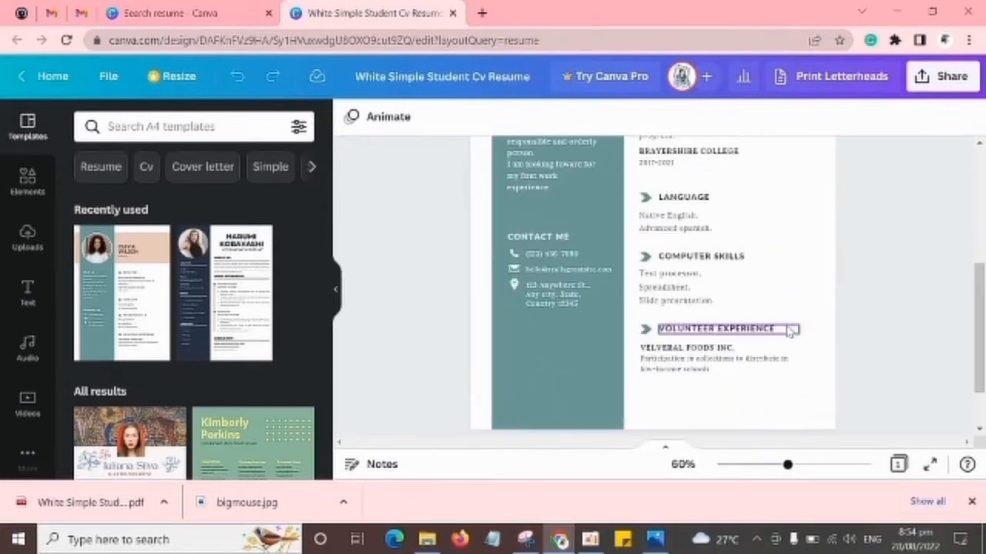
scroll(787, 330, "down", 1)
scroll(788, 337, "up", 2)
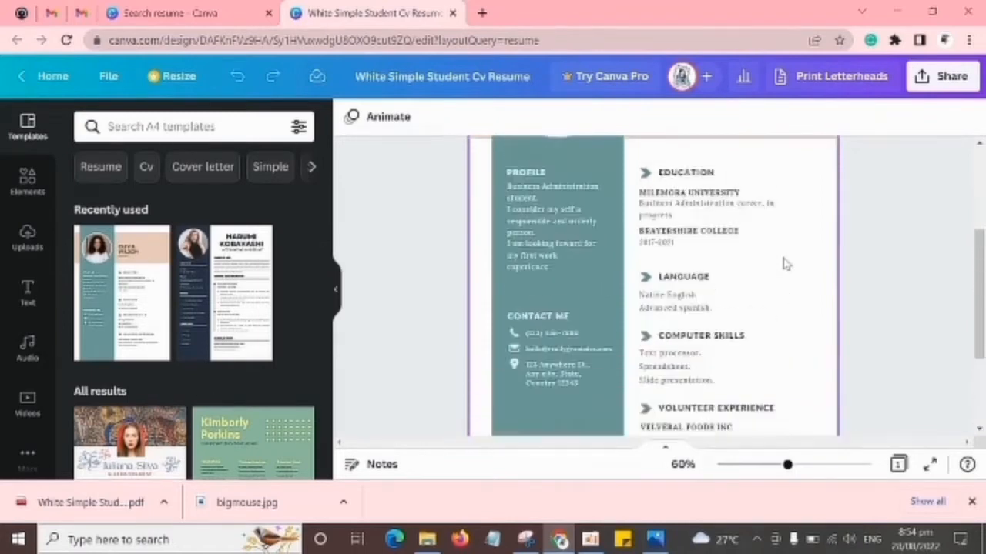
scroll(783, 262, "up", 3)
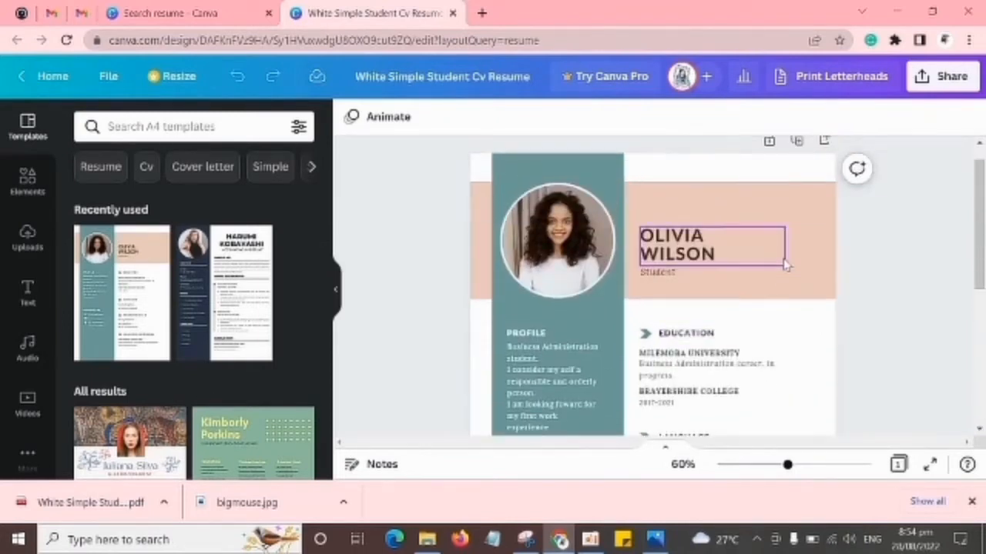
scroll(784, 263, "up", 1)
scroll(786, 263, "down", 3)
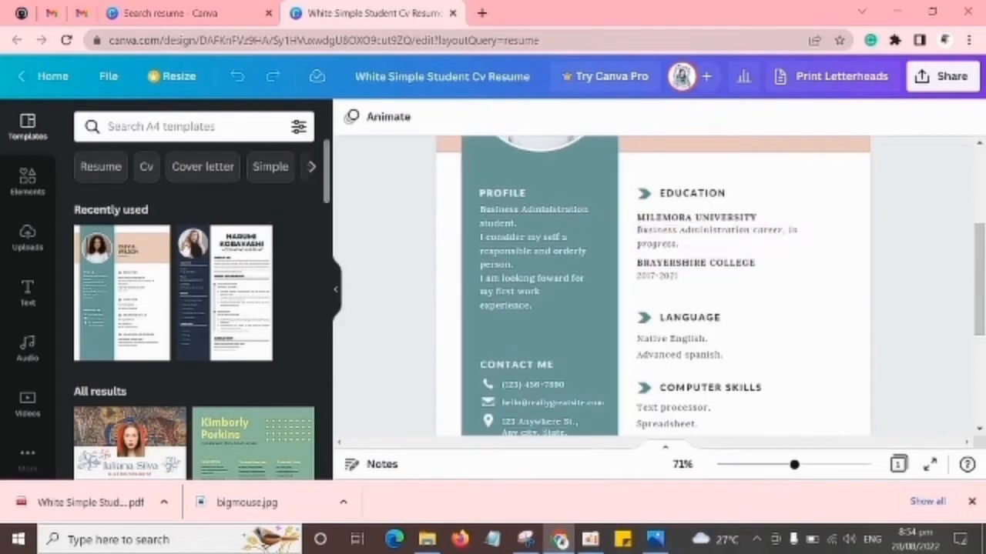
Hide the template side panel to give the resume page more room.
left_click(339, 293)
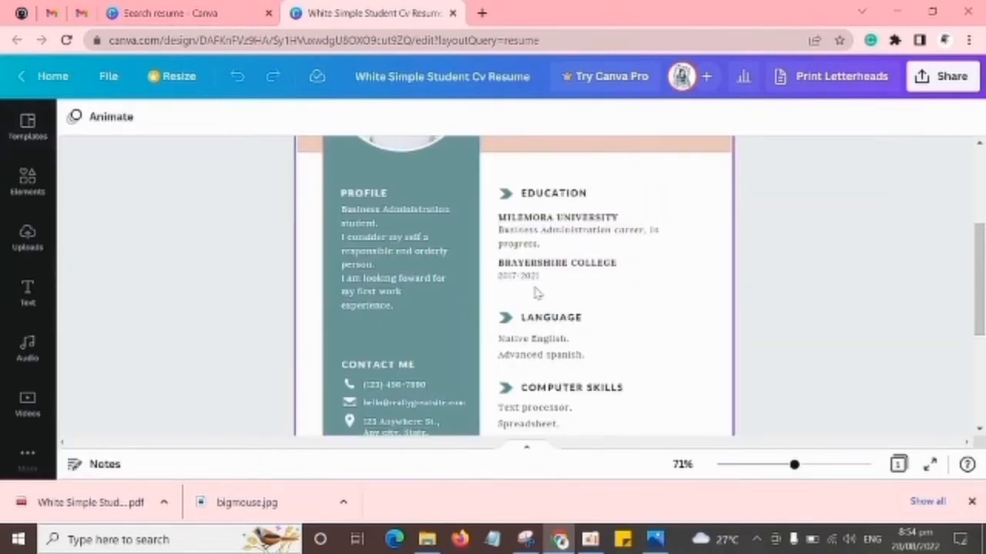
scroll(532, 294, "up", 2)
scroll(525, 295, "up", 1)
scroll(526, 287, "down", 1)
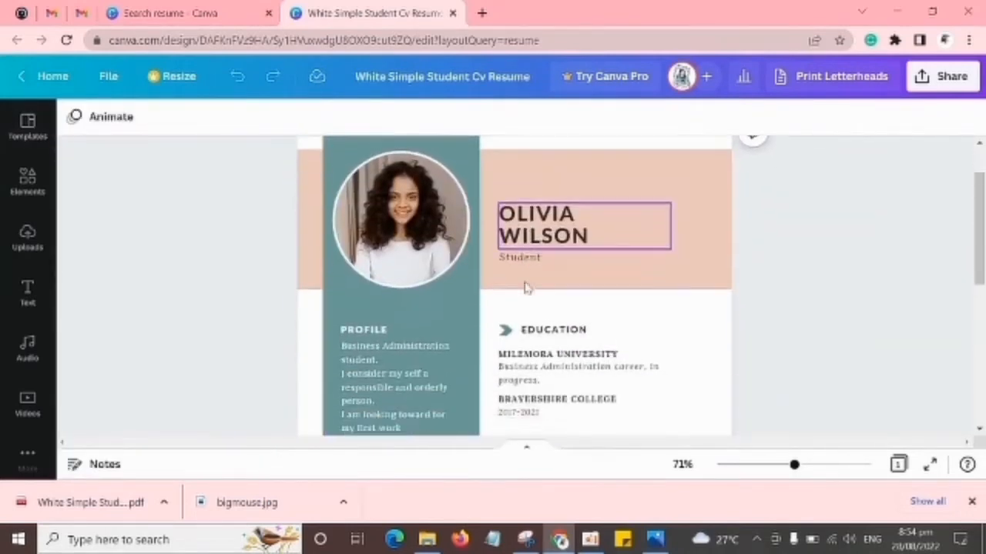
left_click(441, 234)
scroll(649, 262, "up", 1)
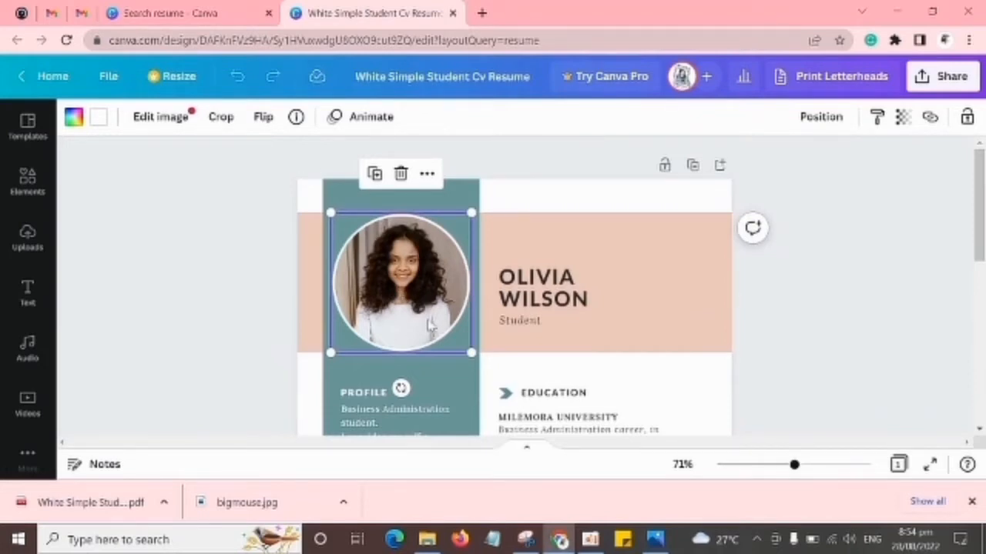
left_click(400, 175)
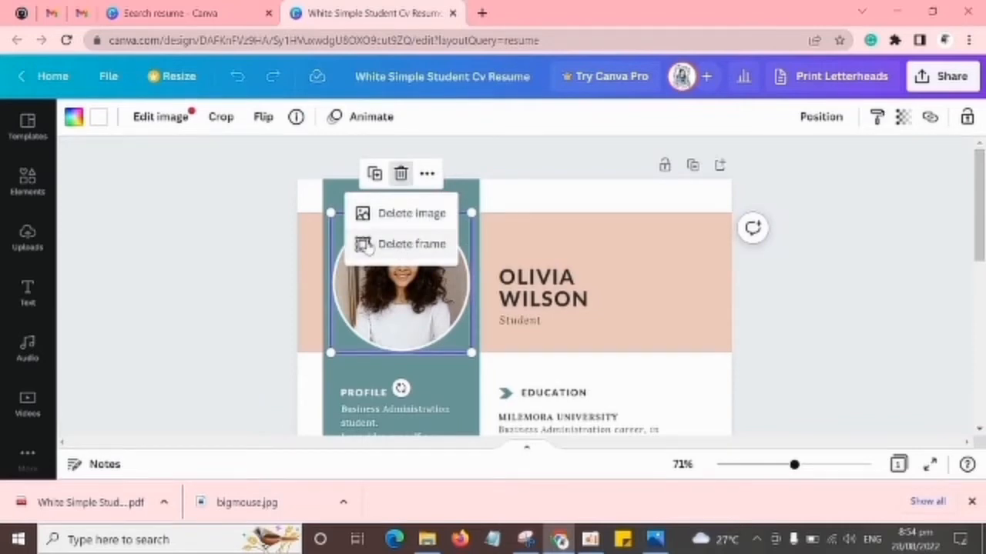
left_click(233, 257)
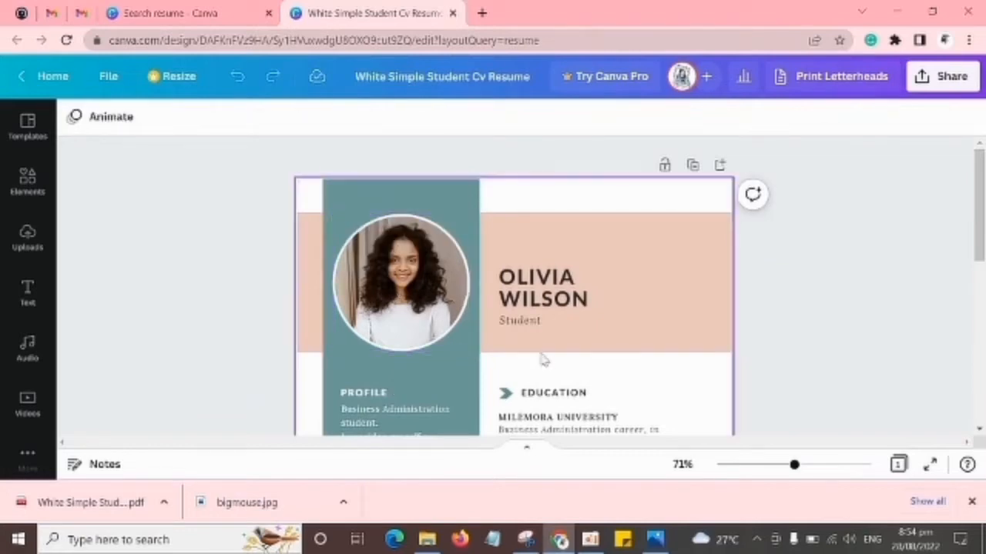
Delete the sample portrait image from the circular frame in the teal column while keeping the frame itself.
left_click(430, 281)
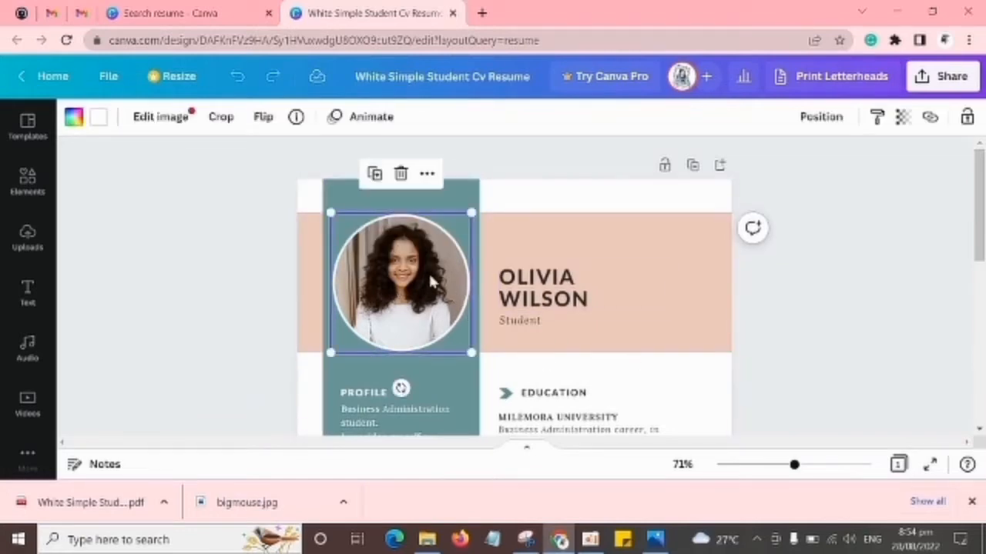
left_click(401, 174)
left_click(412, 216)
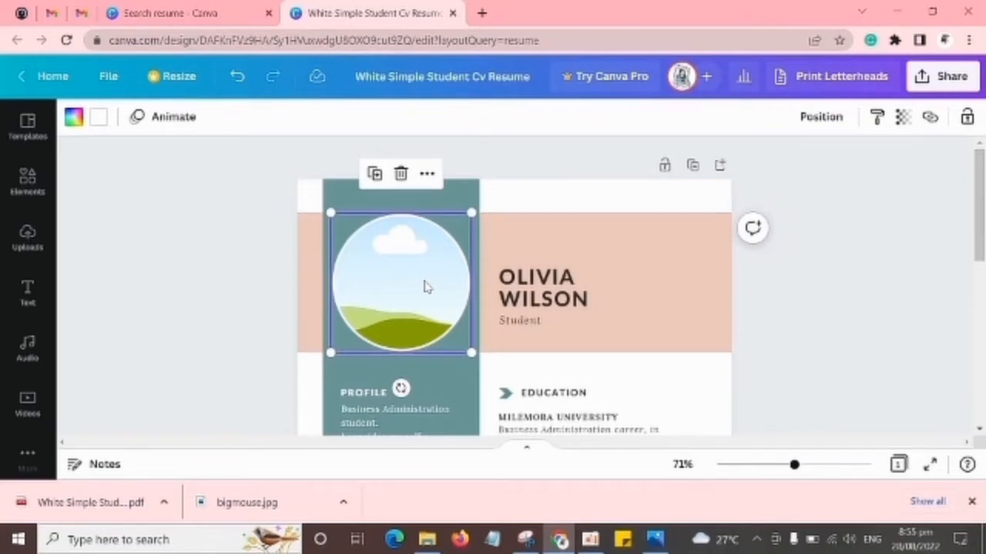
scroll(562, 293, "down", 2)
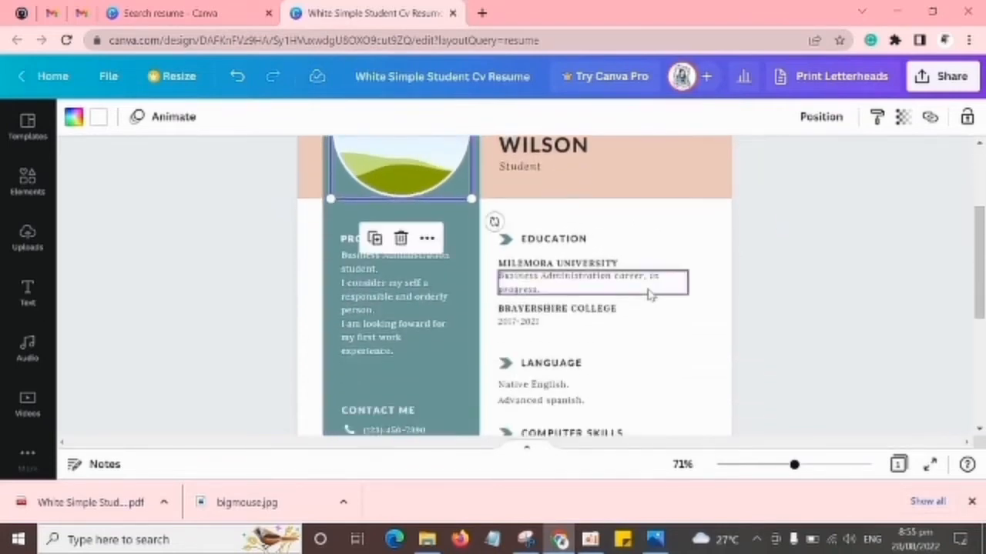
scroll(471, 328, "up", 2)
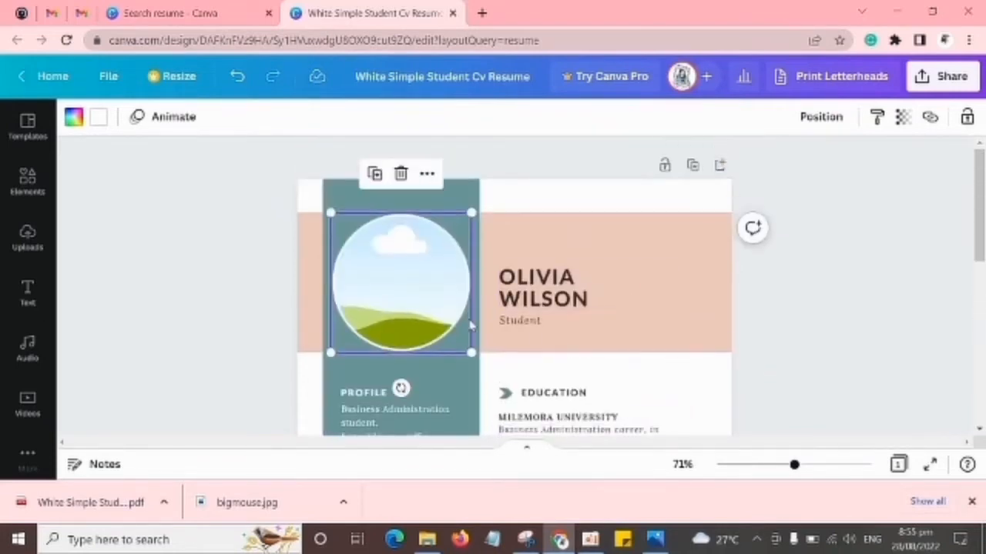
Open the graduation portrait stored on the desktop in the photo viewer, copy the image and close the viewer.
left_click(897, 14)
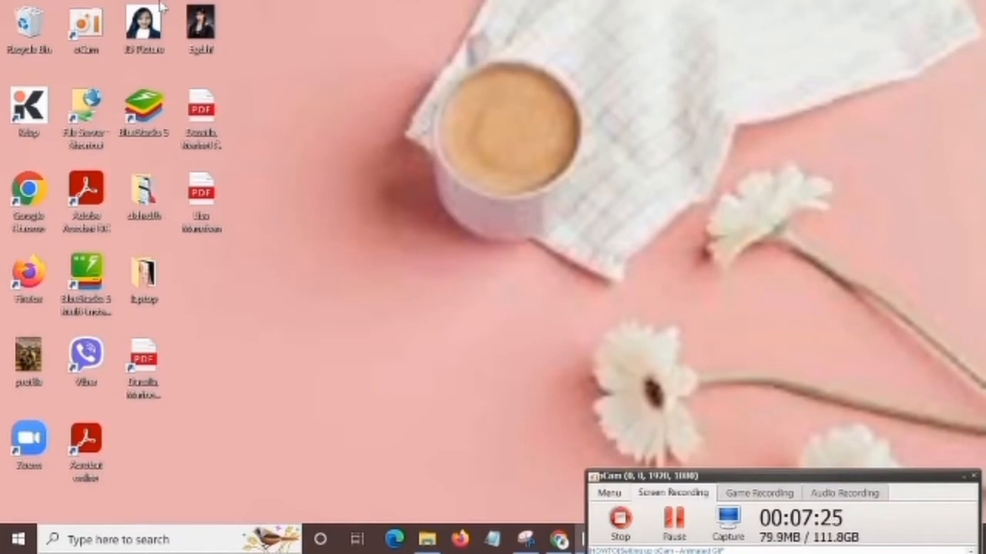
double_click(199, 27)
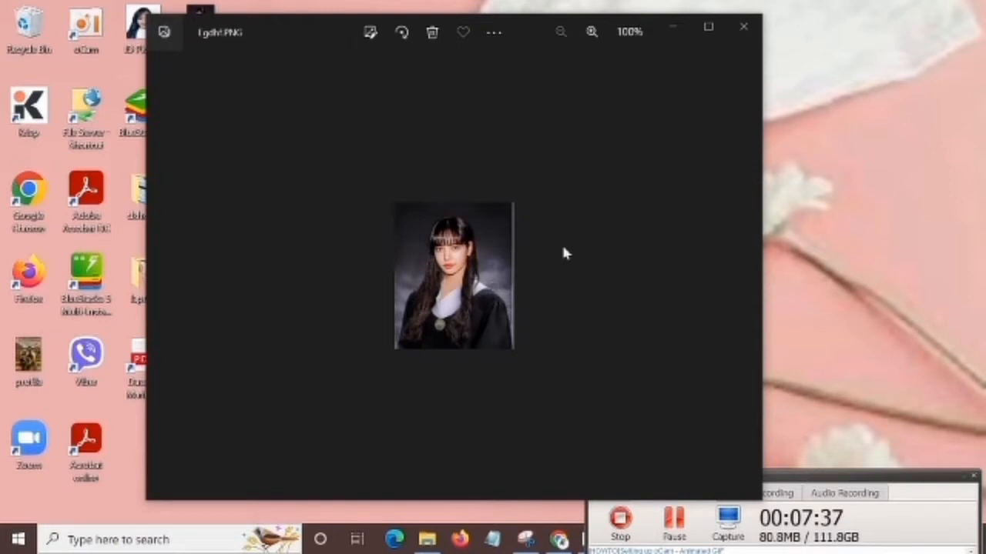
left_click(494, 32)
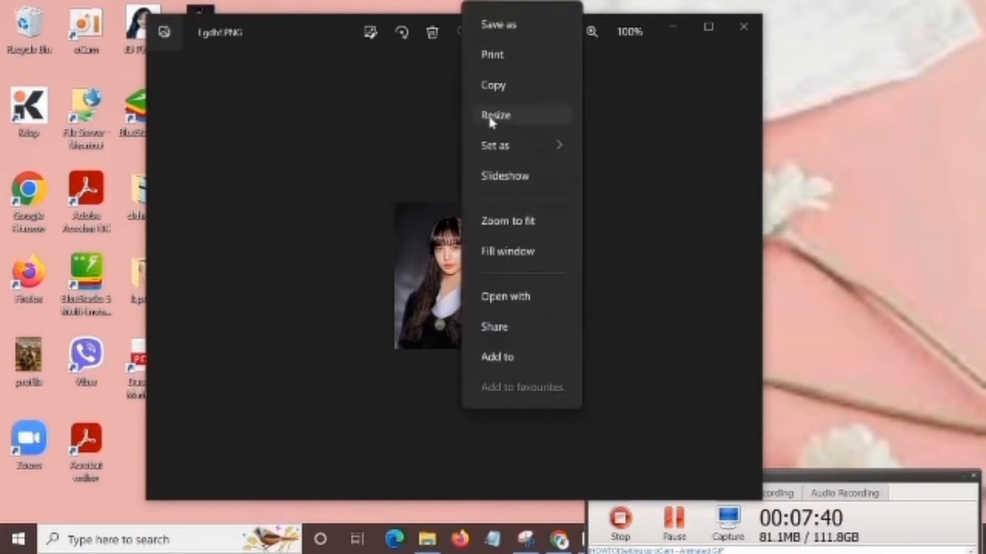
left_click(495, 91)
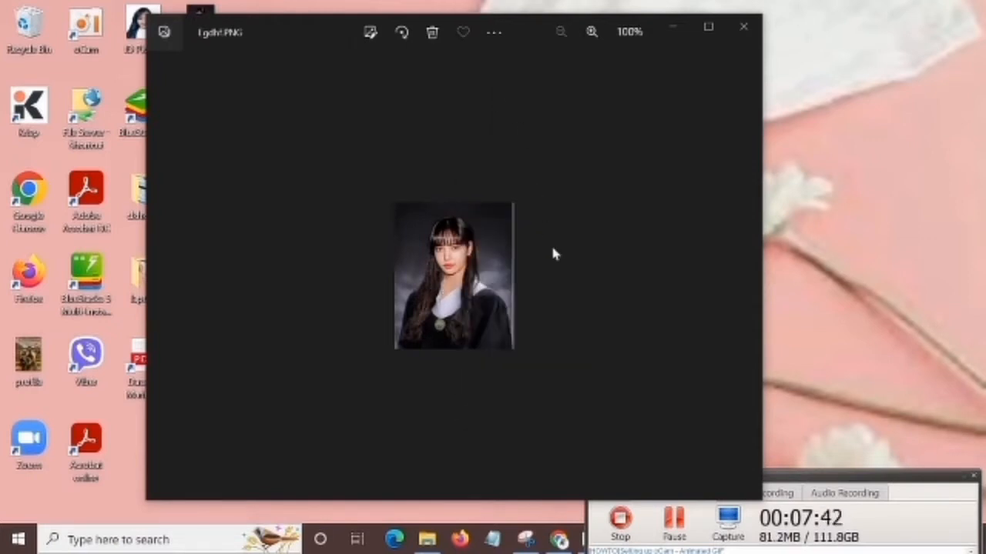
left_click(737, 30)
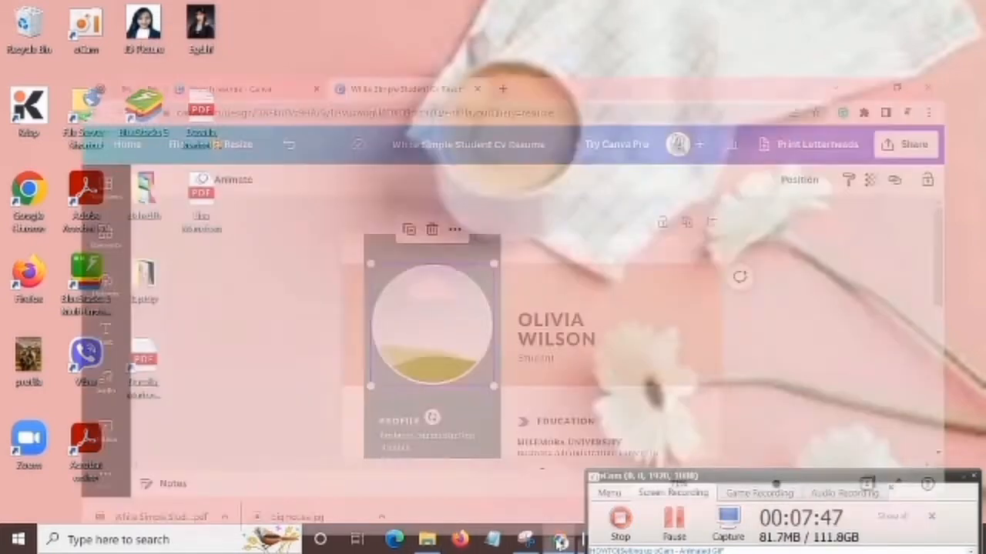
Switch back to the Canva resume, paste the copied graduation portrait and place it inside the empty circular frame.
left_click(560, 539)
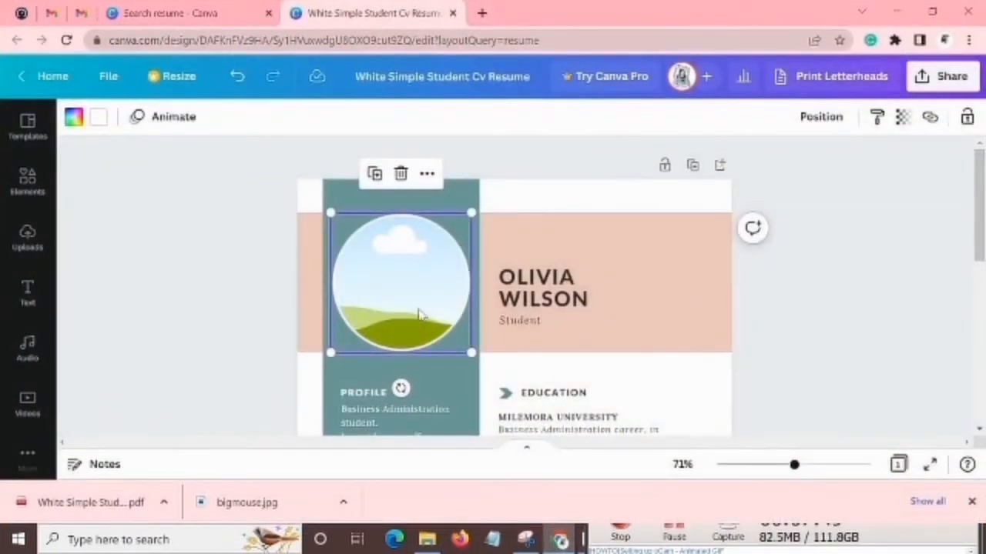
key("ctrl+v")
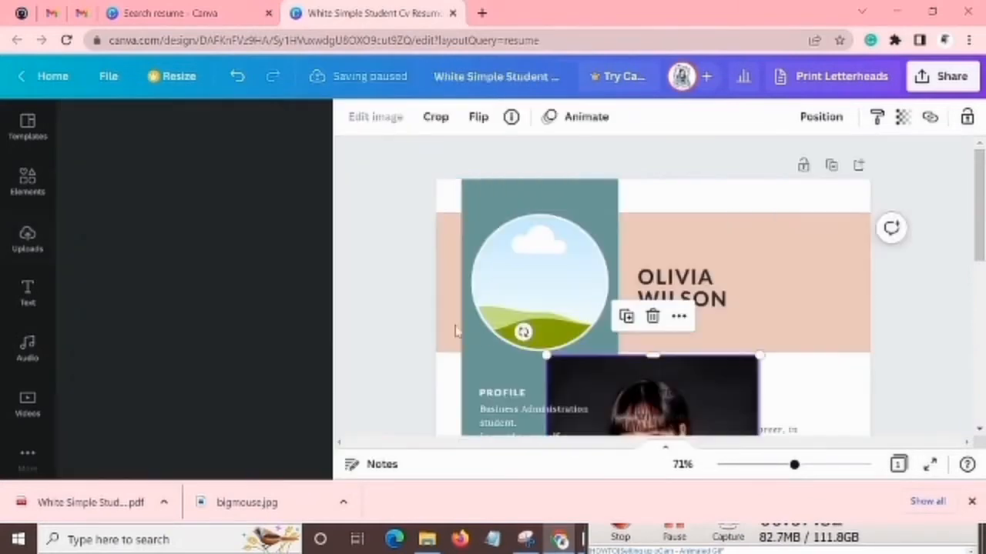
scroll(732, 300, "down", 2)
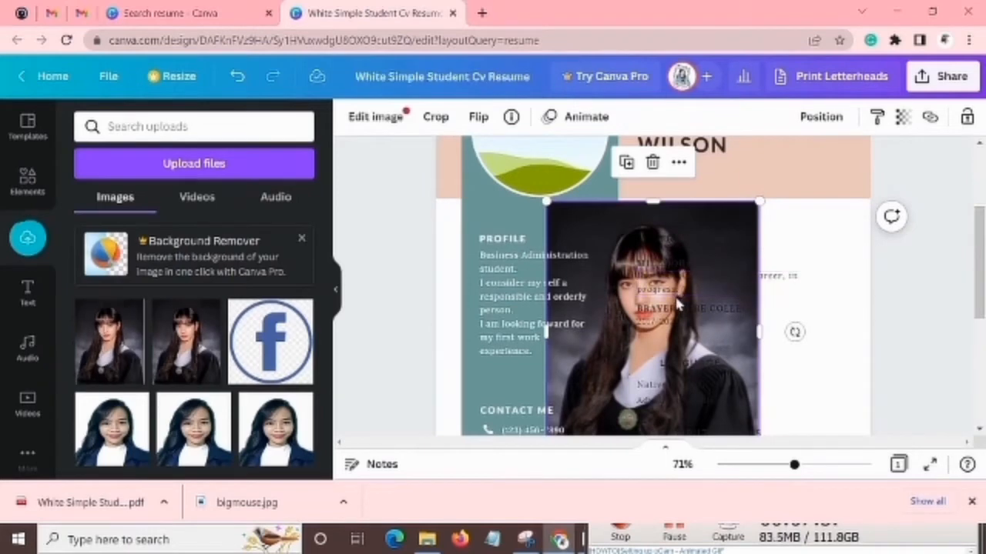
scroll(677, 296, "up", 2)
scroll(688, 304, "down", 1)
scroll(683, 305, "down", 1)
scroll(689, 316, "up", 2)
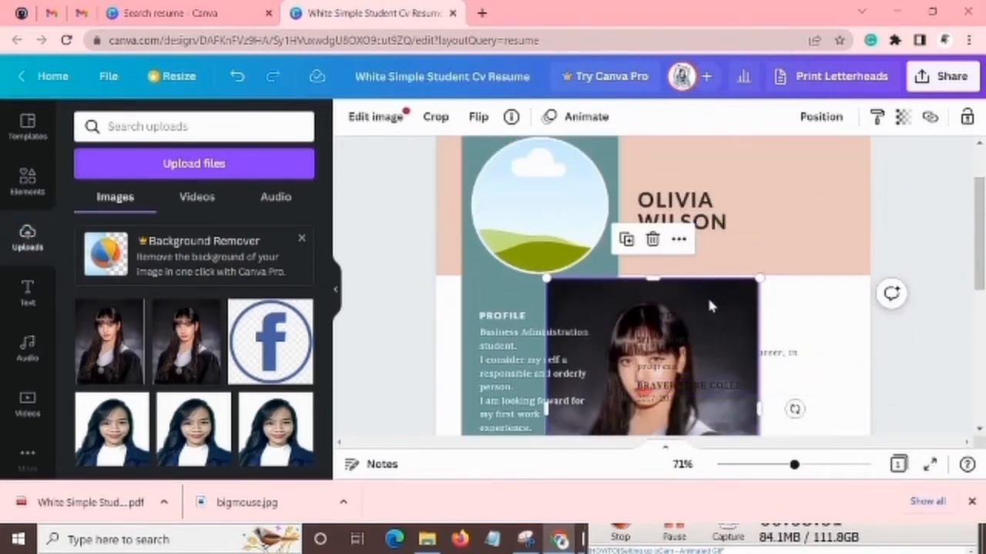
left_click_drag(708, 304, 589, 175)
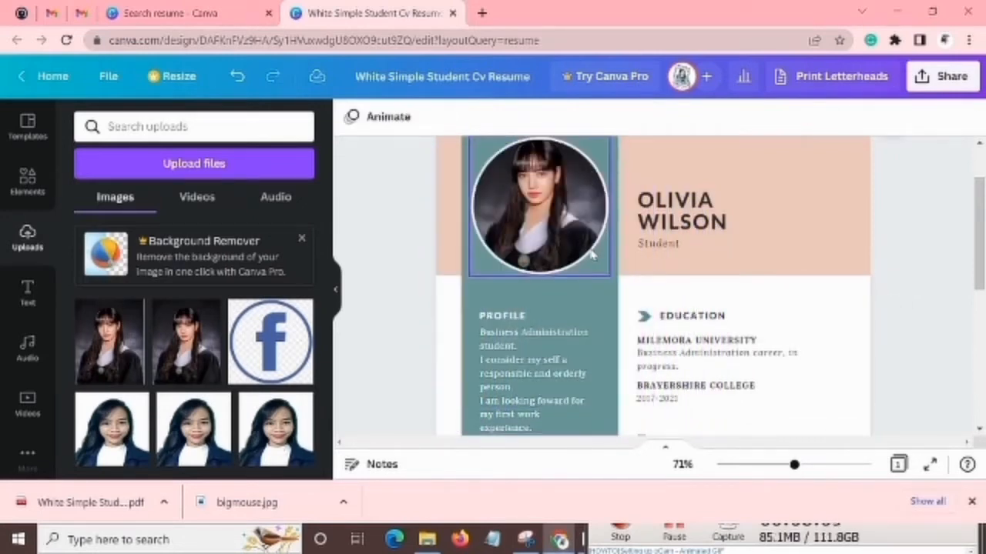
scroll(593, 256, "up", 1)
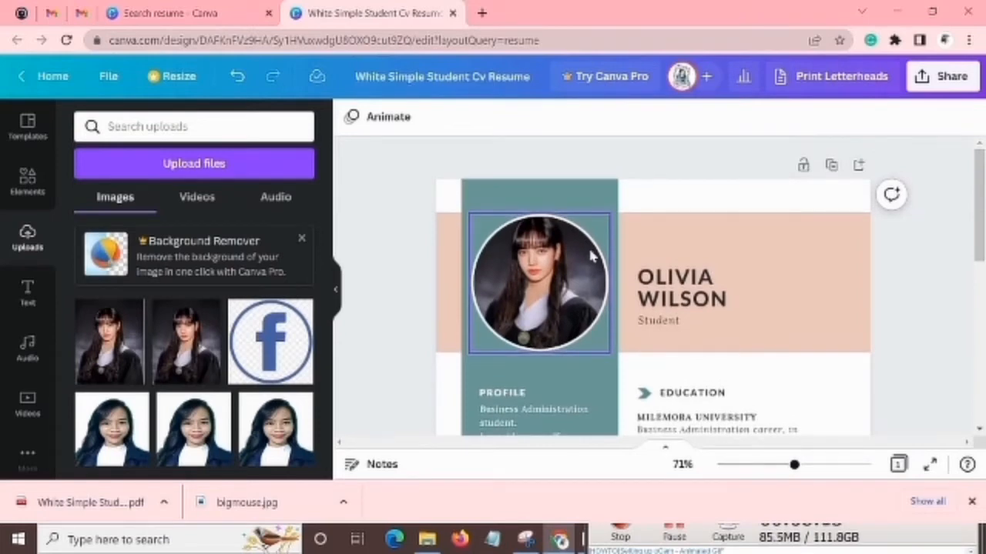
Replace the sample name in the peach header with the applicant's full name.
left_click(675, 286)
left_click(568, 291)
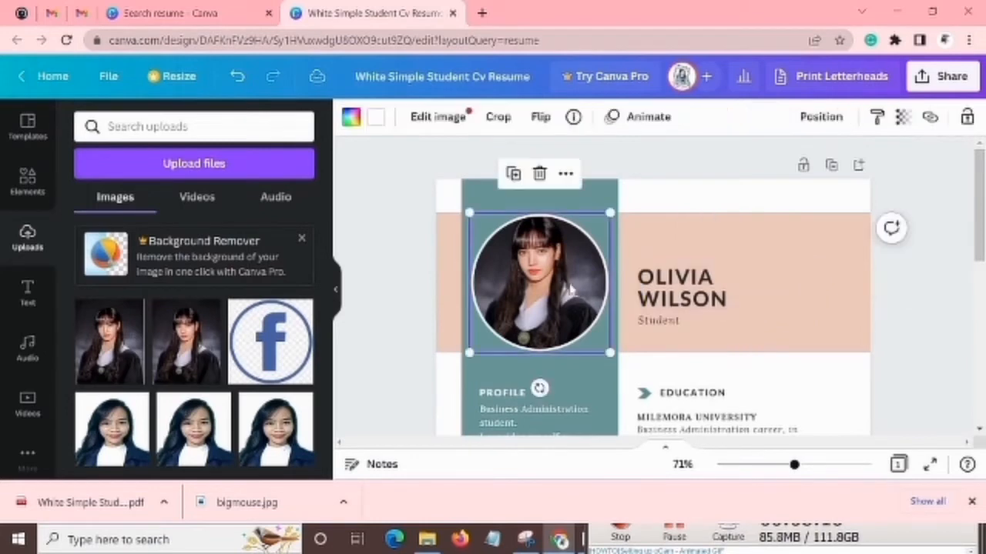
left_click(713, 294)
double_click(748, 299)
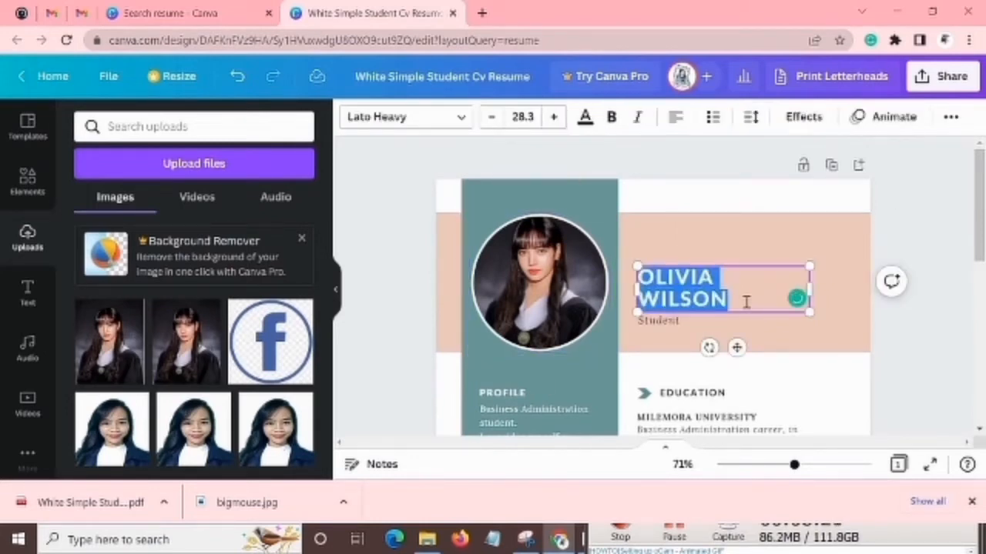
type("LISA MANOBAN")
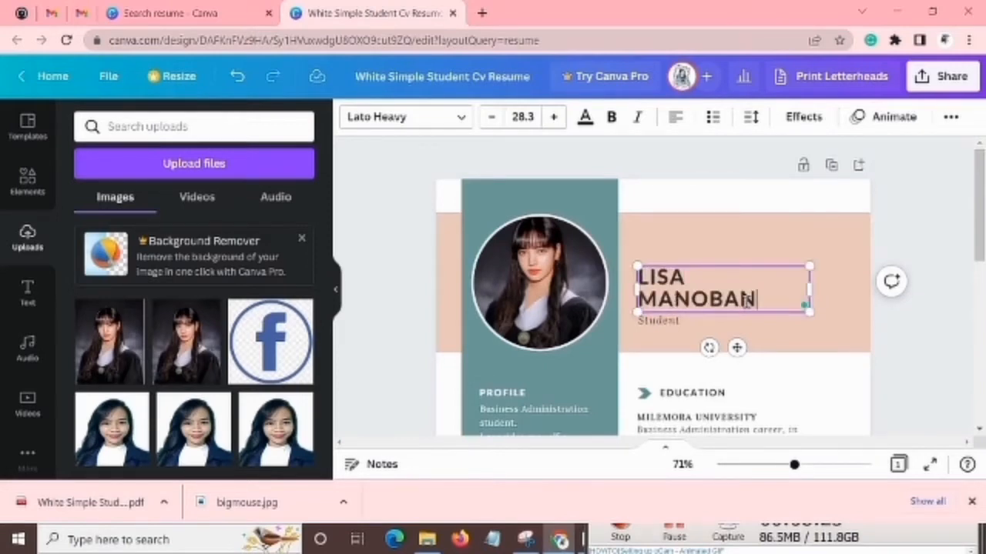
Replace the "Student" line beneath the name with "Registered Professional Teacher".
left_click(748, 322)
scroll(745, 319, "down", 1)
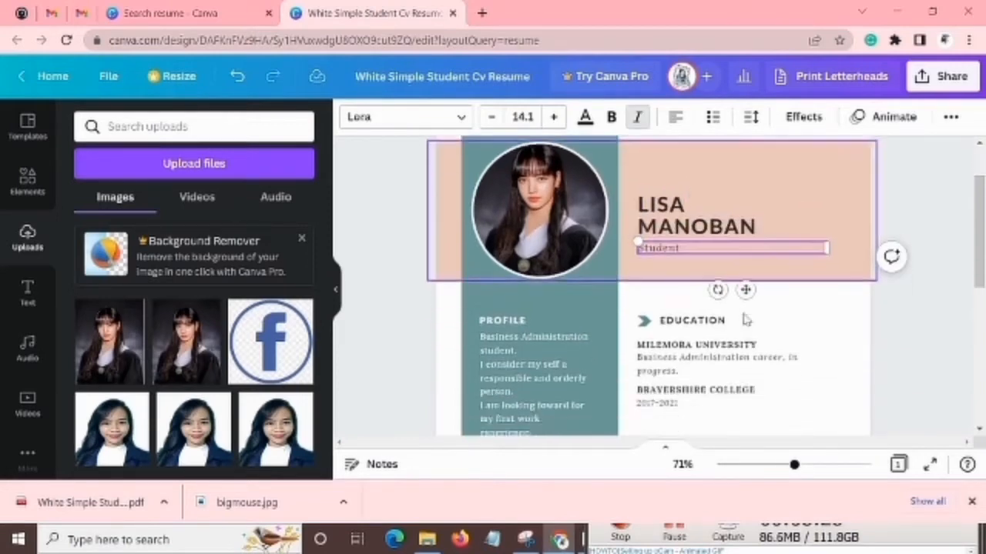
double_click(686, 244)
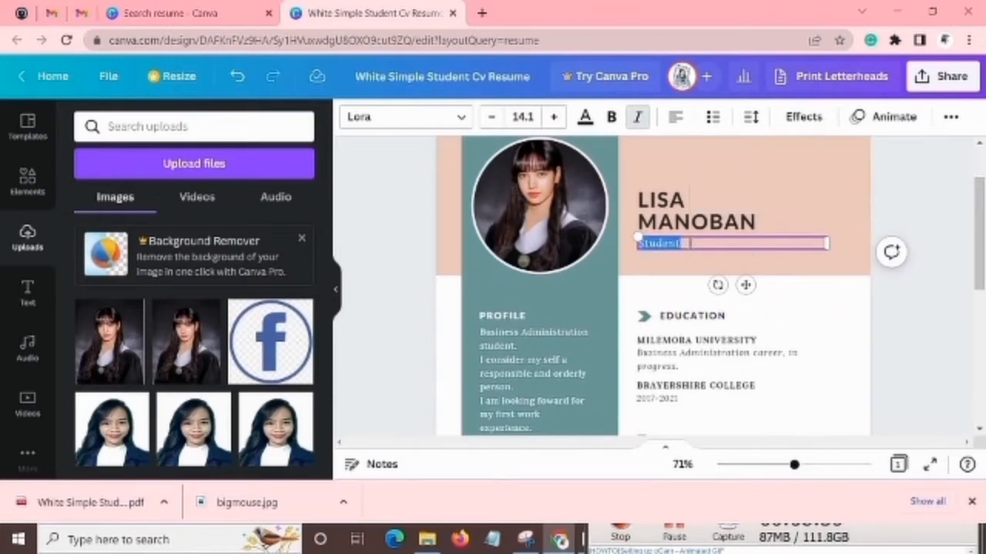
left_click(687, 243)
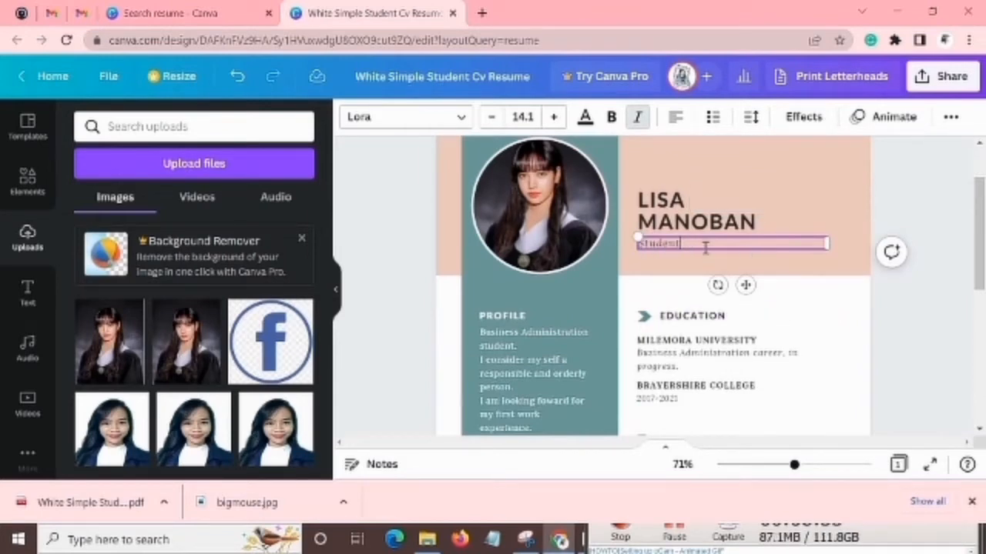
double_click(704, 246)
type("Pr")
key("BackSpace")
key("BackSpace")
type("Ra")
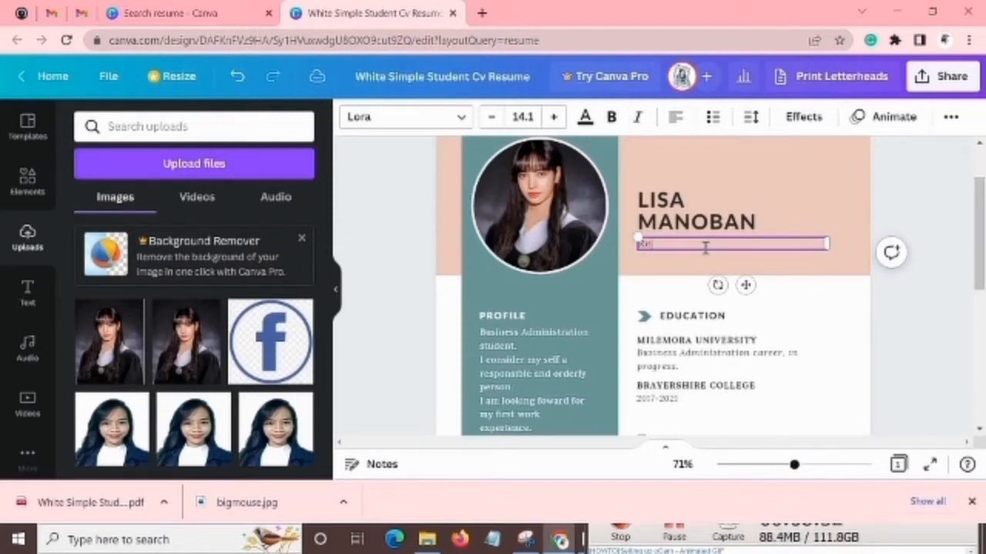
type("gistered Professio")
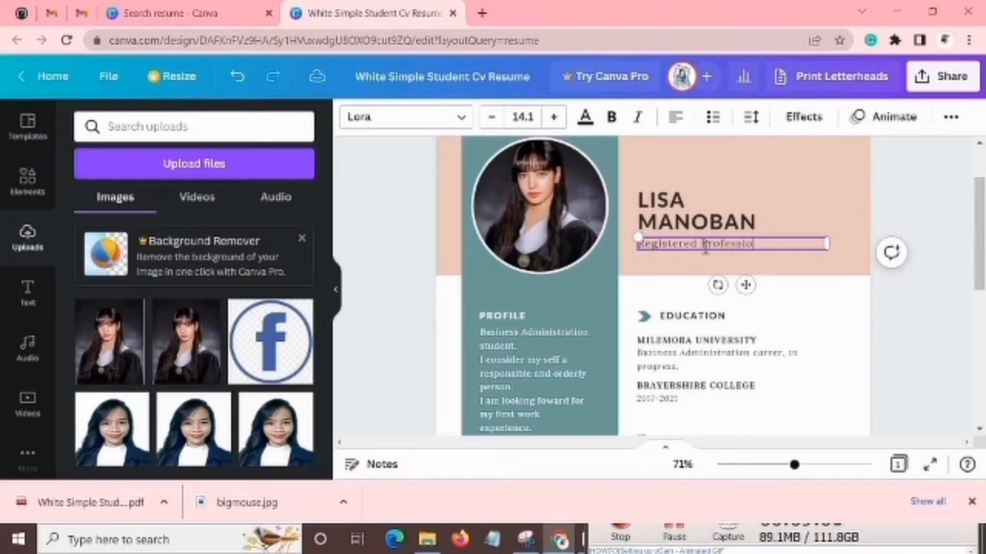
type("nal Teaher")
key("Left")
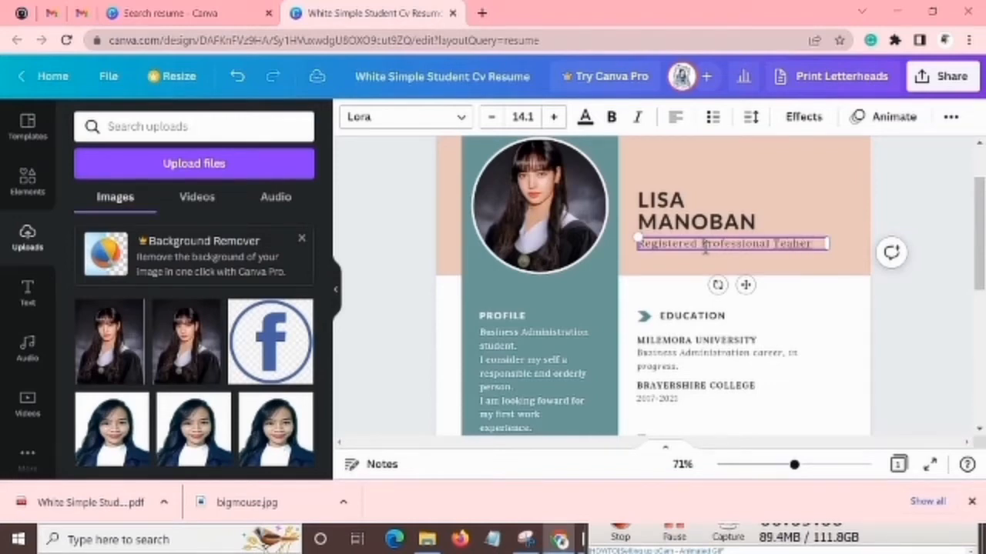
type("ch")
left_click(793, 210)
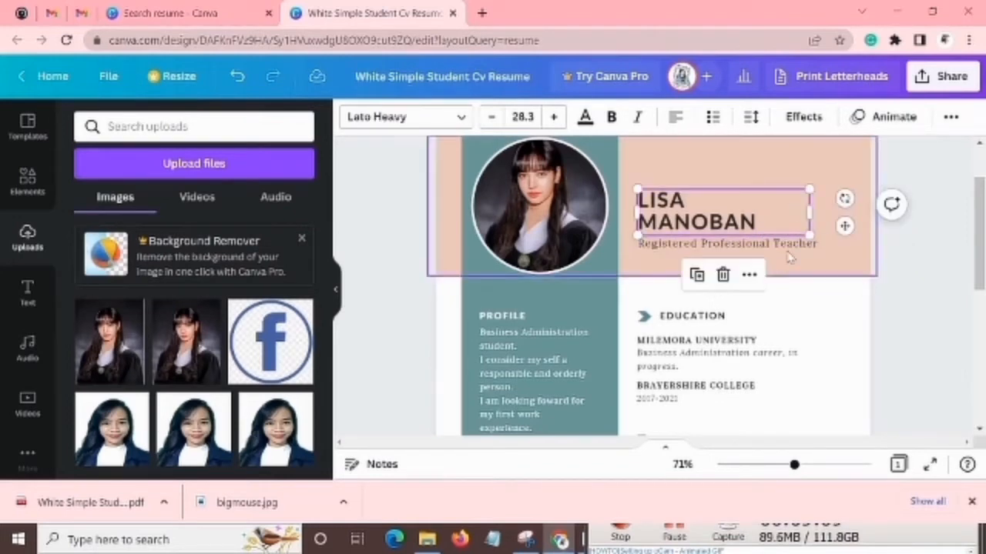
Examine which text blocks of the resume can be edited, including the header, profile, contact and education entries.
left_click(788, 245)
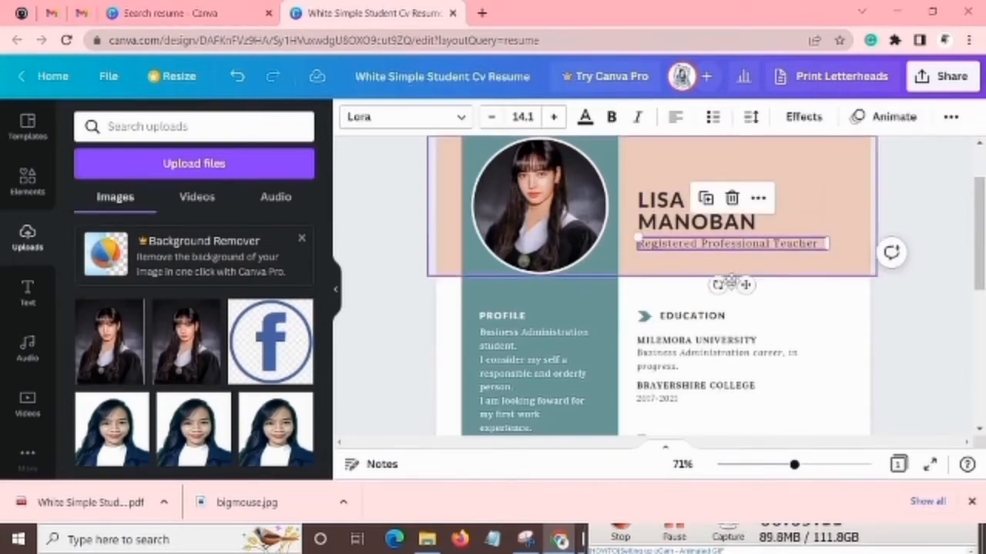
left_click(678, 285)
scroll(686, 301, "up", 2)
scroll(687, 302, "down", 2)
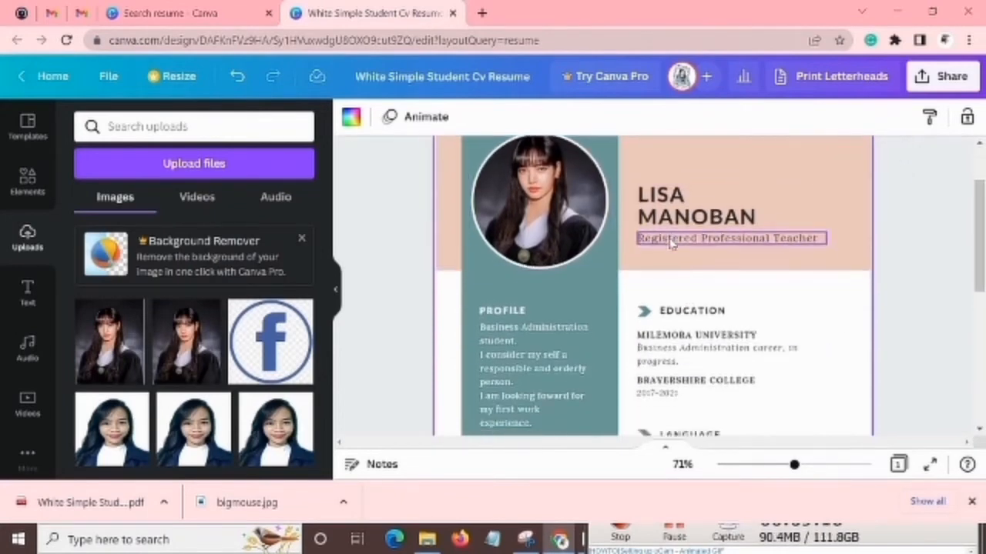
scroll(639, 239, "down", 4)
left_click(524, 216)
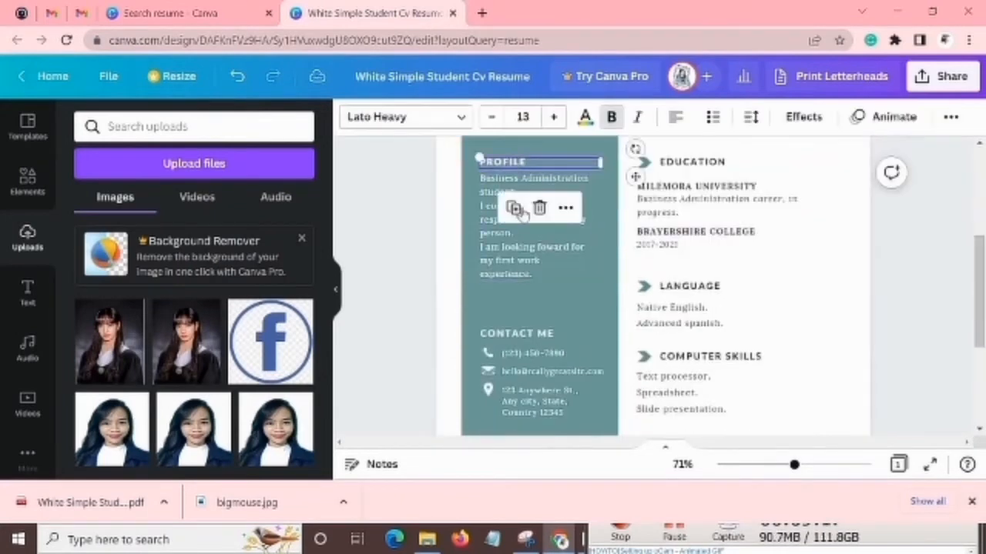
left_click(528, 382)
left_click(529, 373)
left_click(526, 355)
left_click(503, 337)
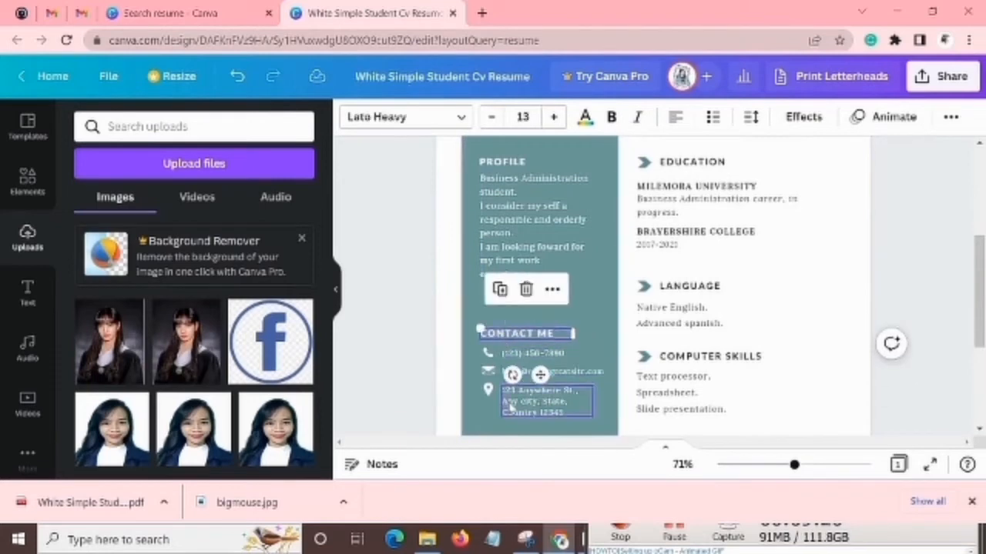
left_click(547, 389)
left_click(744, 234)
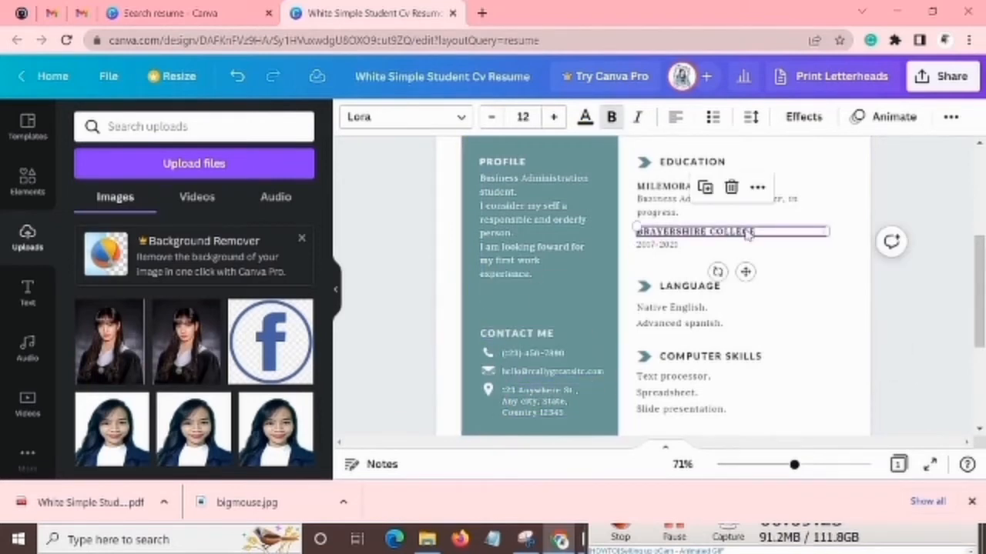
scroll(732, 246, "up", 2)
Correct the misspelled word "foward" to "forward" in the profile paragraph of the teal sidebar.
left_click(531, 235)
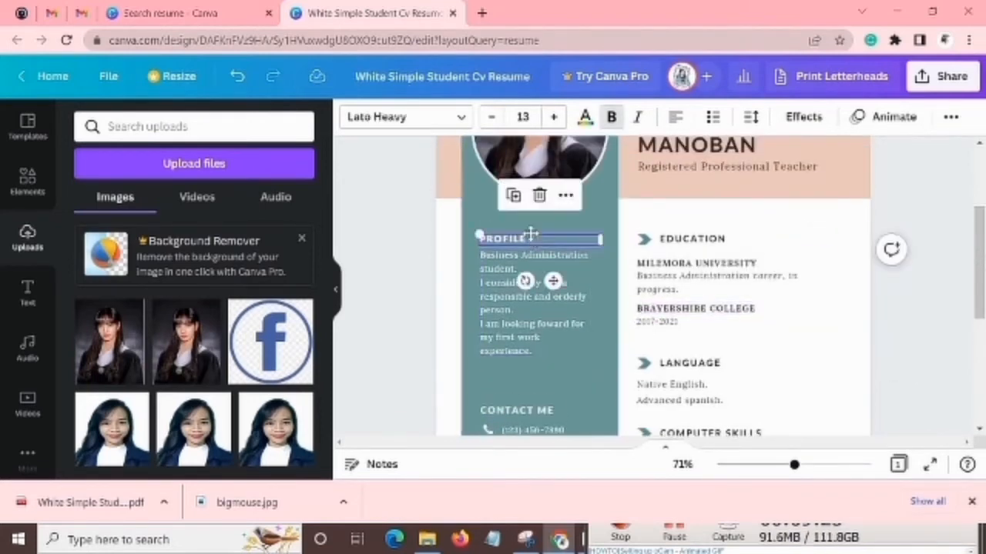
left_click(531, 233)
triple_click(536, 270)
scroll(539, 308, "down", 4)
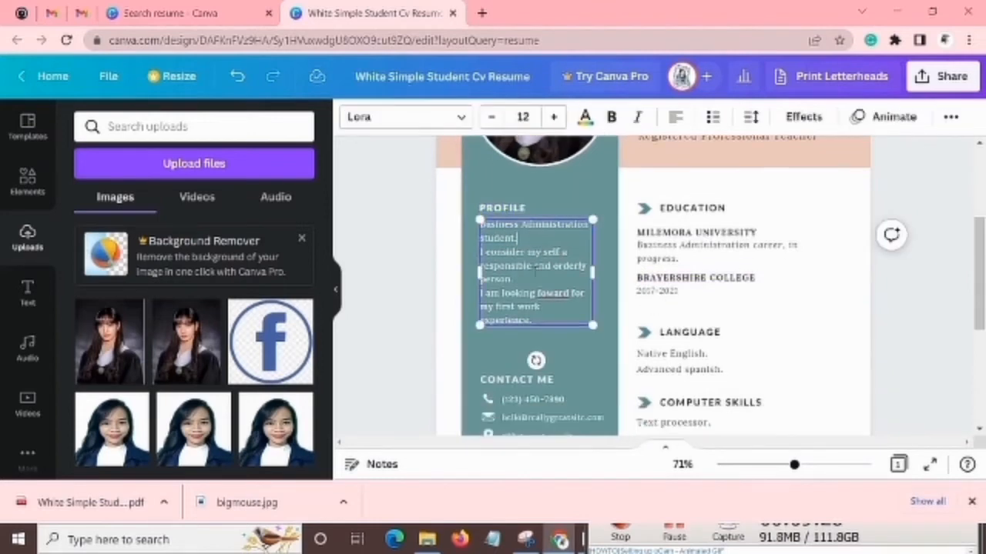
left_click(523, 255)
left_click(562, 231)
scroll(562, 231, "up", 4)
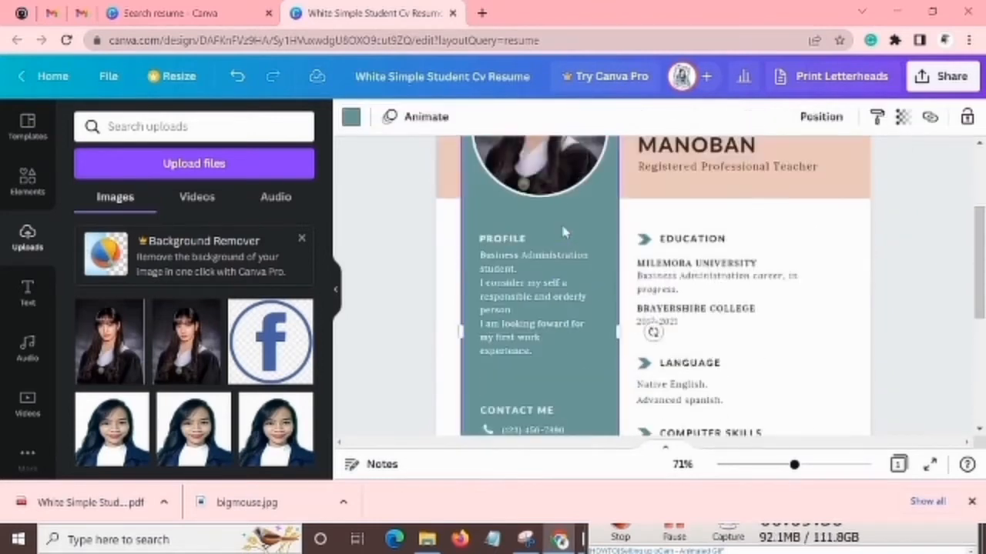
left_click(562, 299)
left_click(562, 298)
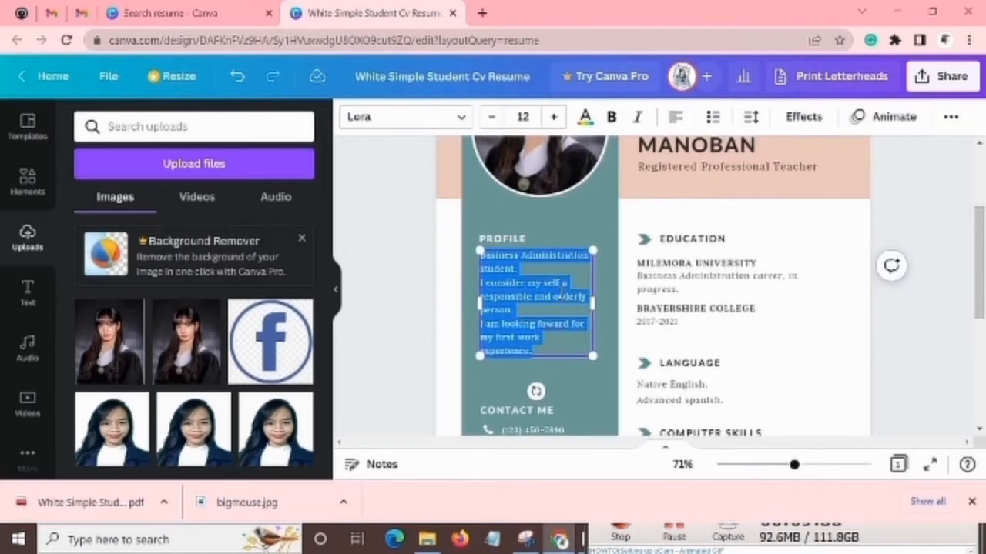
scroll(562, 299, "down", 2)
left_click(560, 231)
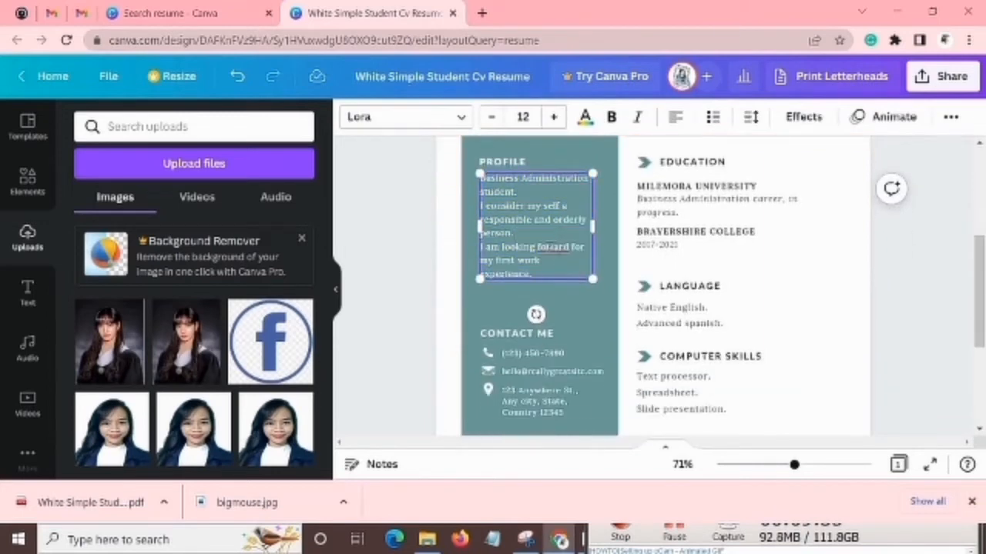
type("rw")
left_click(551, 262)
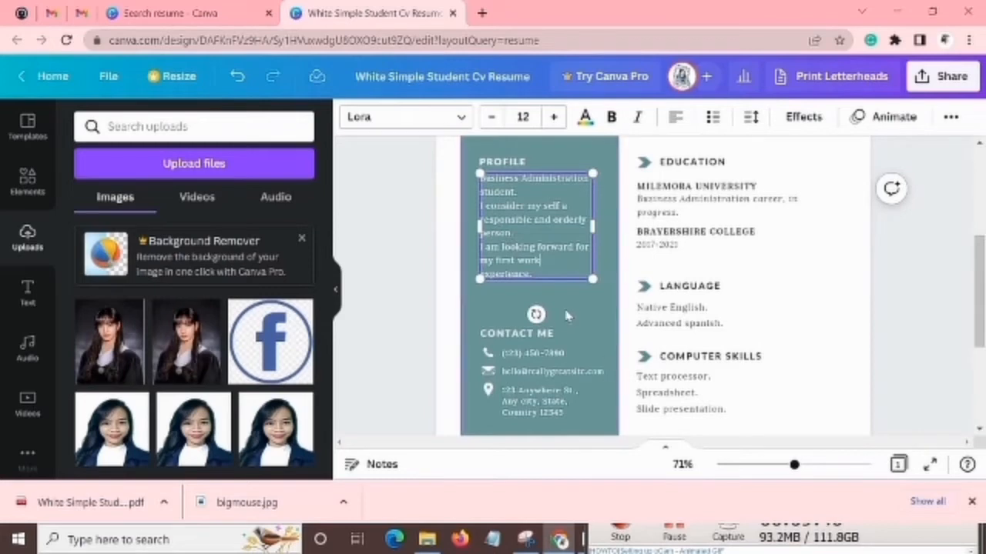
Examine the phone, e-mail and address text boxes under CONTACT ME as separate editable entries.
scroll(562, 319, "down", 2)
double_click(556, 259)
left_click(562, 275)
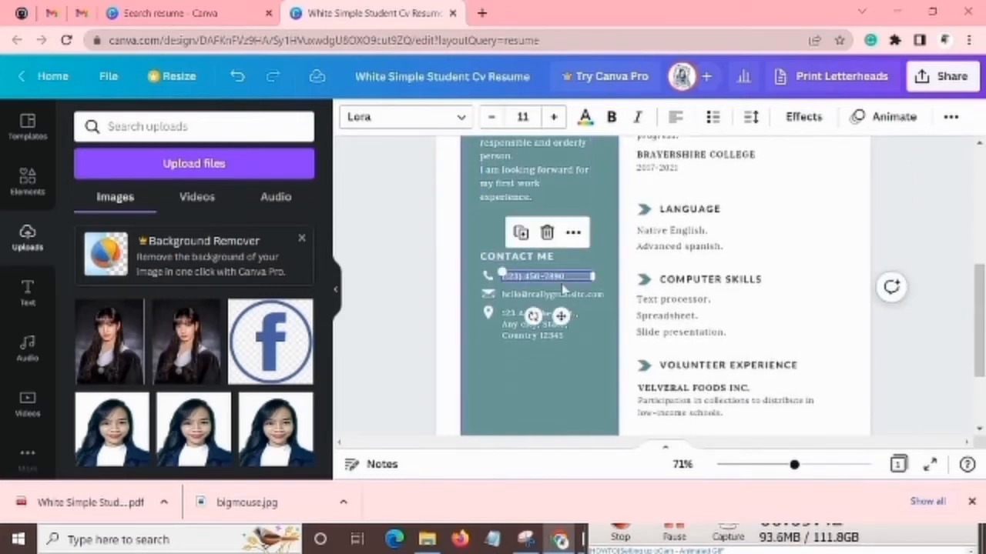
double_click(561, 292)
left_click(561, 315)
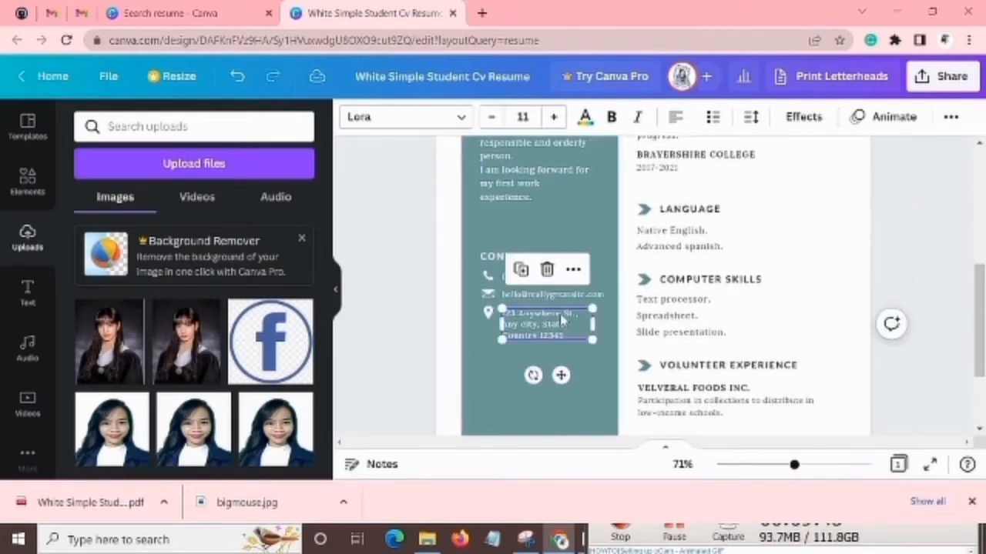
left_click(610, 283)
double_click(587, 296)
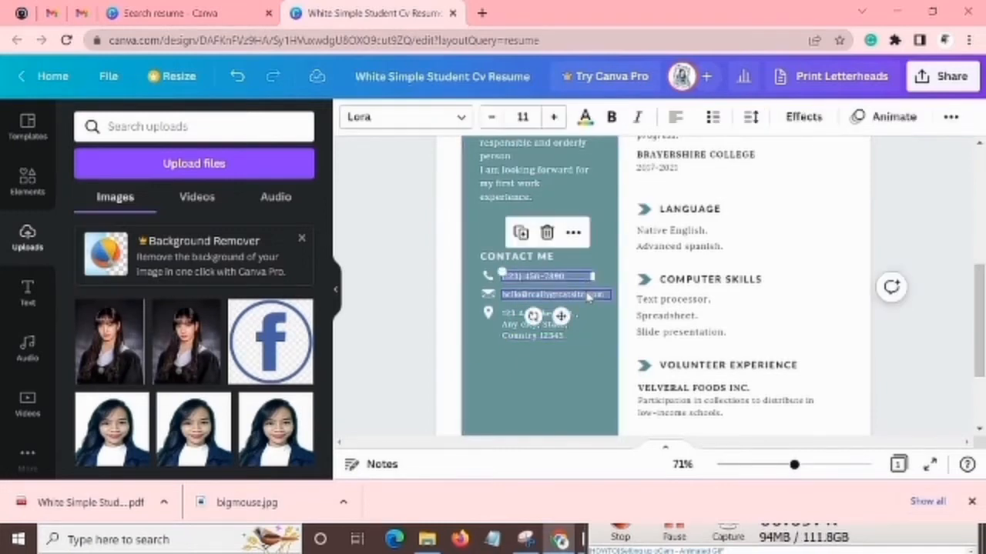
left_click(522, 316)
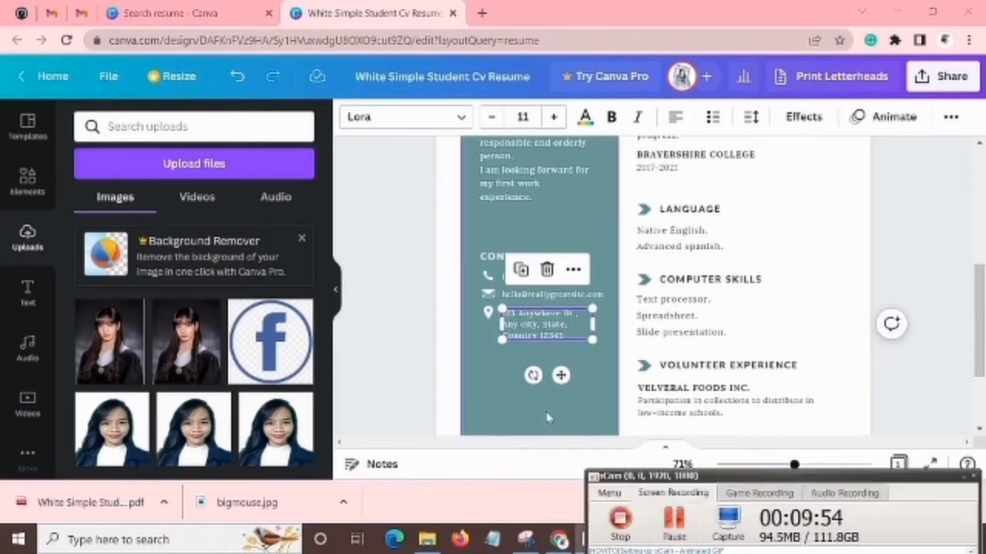
Examine the entries under EDUCATION, including the university line, its description and the college line.
scroll(777, 319, "up", 2)
left_click(776, 318)
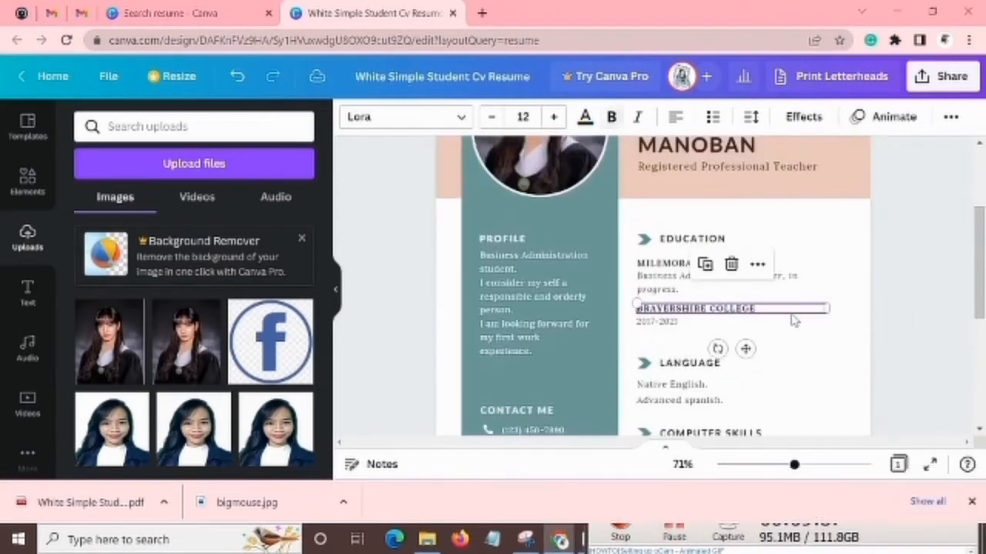
scroll(778, 319, "down", 2)
left_click(791, 318)
scroll(790, 308, "up", 1)
left_click(751, 285)
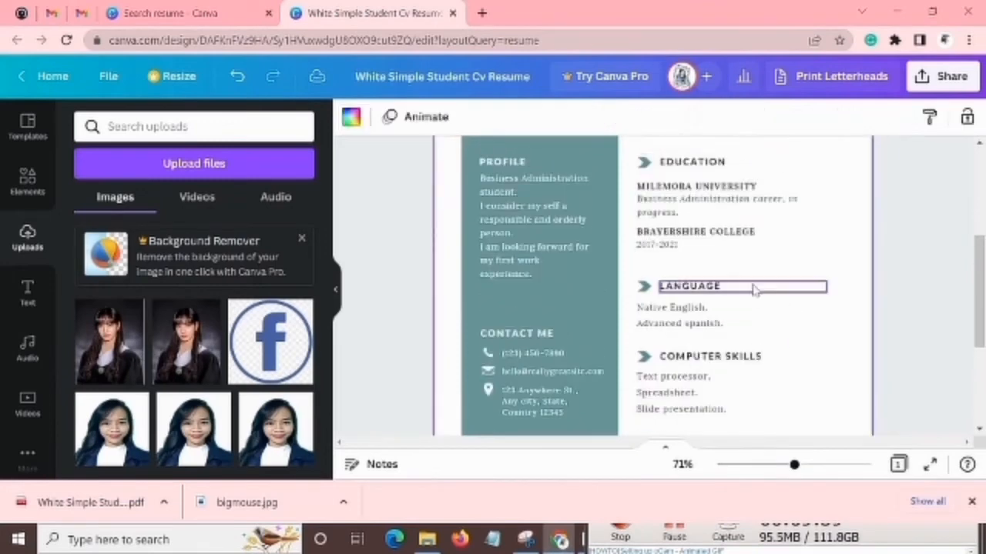
scroll(753, 292, "up", 2)
left_click(702, 339)
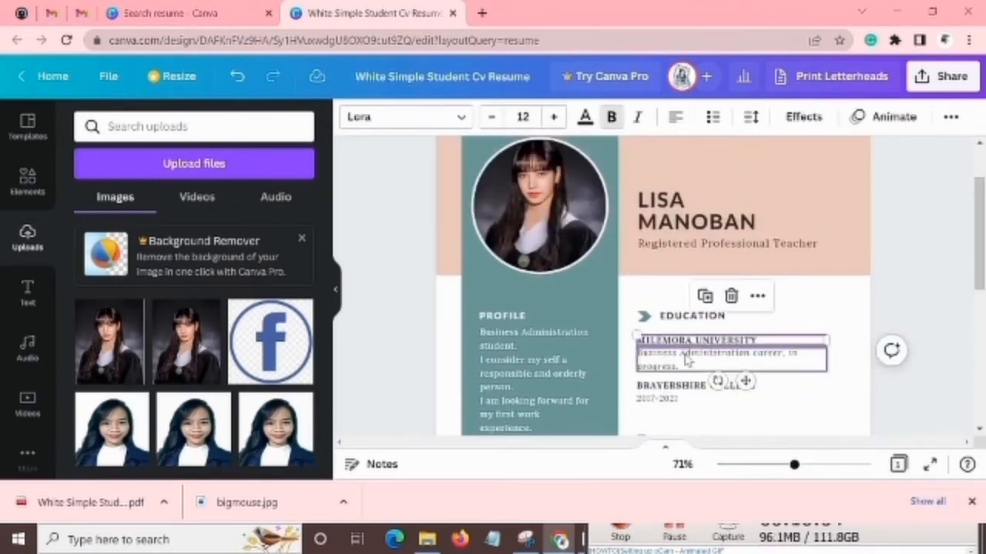
left_click(685, 360)
scroll(686, 354, "down", 1)
scroll(697, 282, "down", 1)
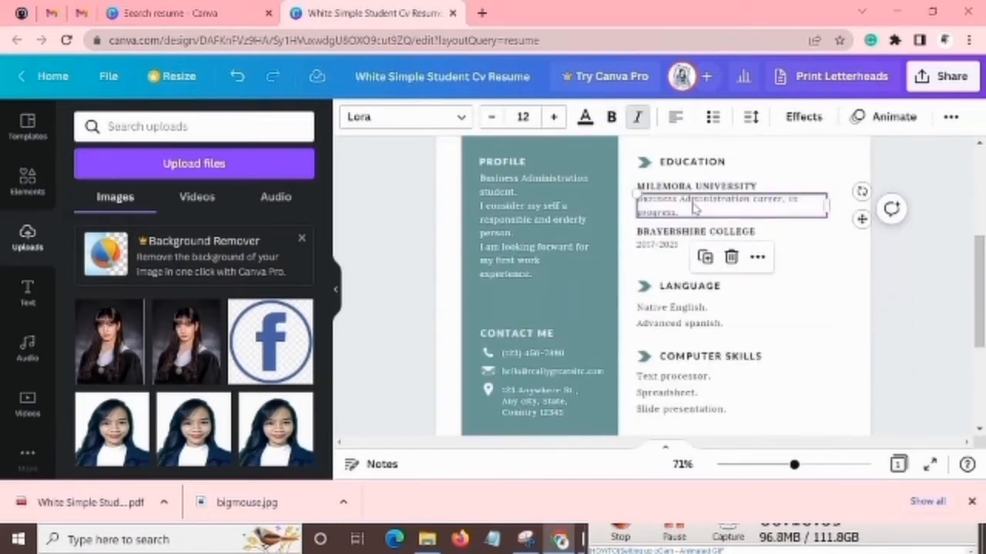
Delete the BRAYERSHIRE COLLEGE line and move its year range up directly beneath the university's description.
left_click(676, 234)
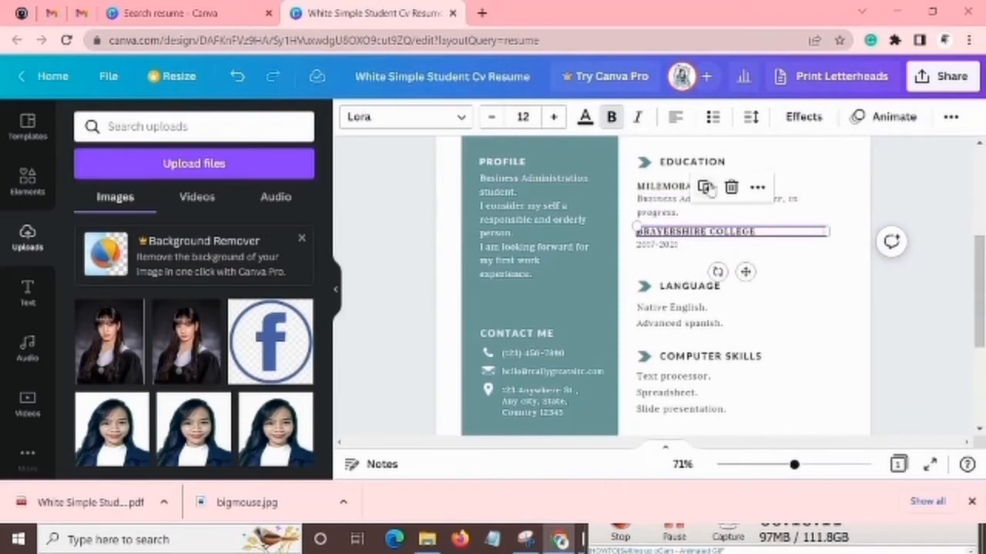
left_click(731, 187)
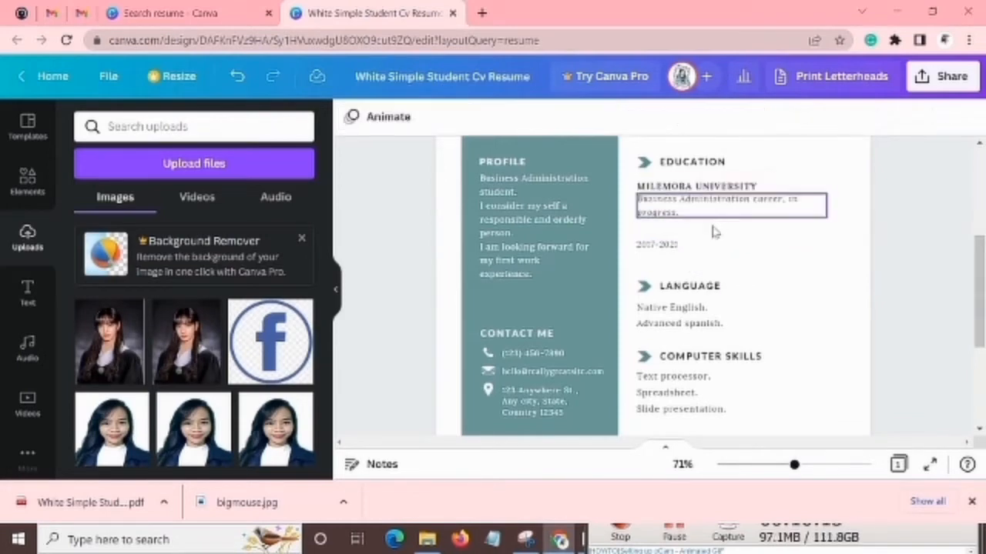
left_click(708, 247)
left_click_drag(708, 251, 704, 235)
double_click(703, 228)
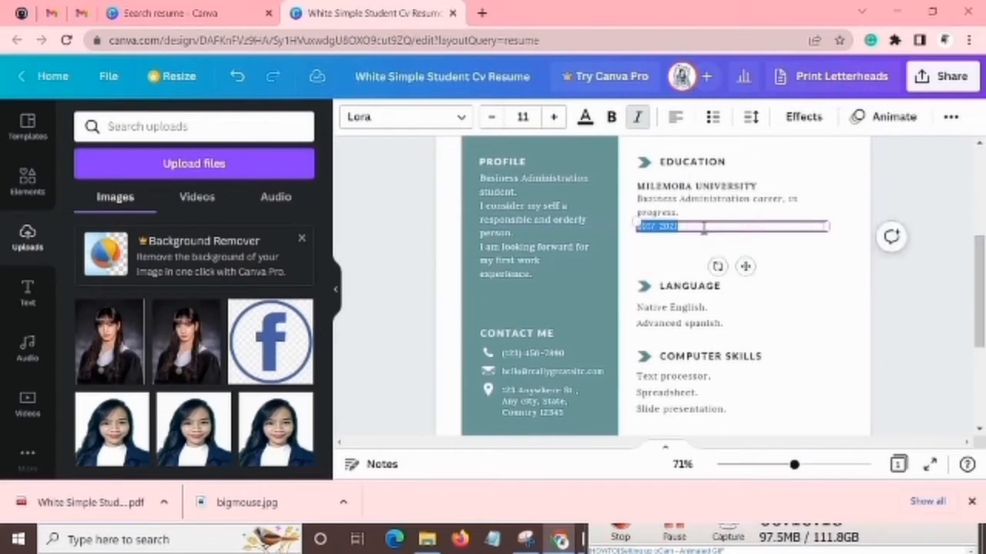
left_click(677, 260)
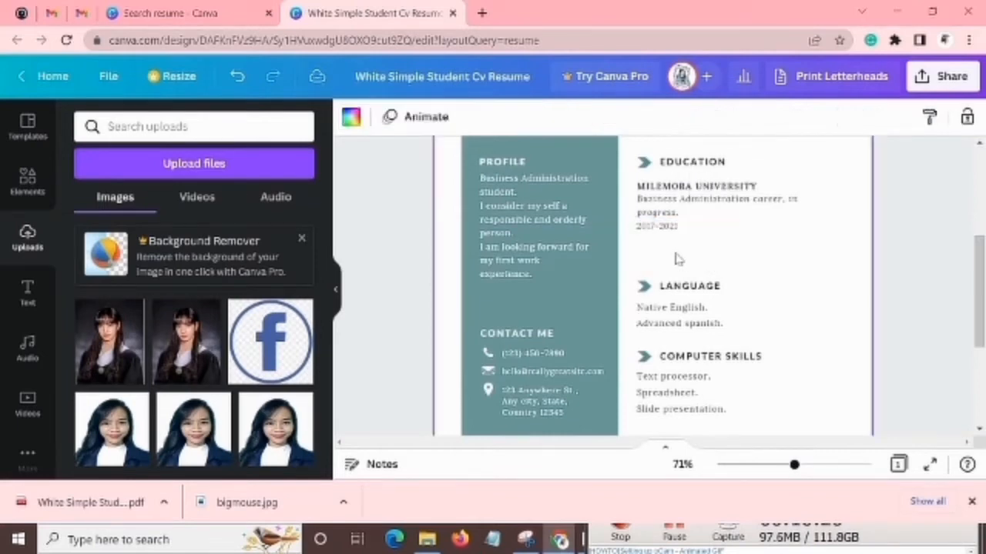
Shorten the first entry under LANGUAGE to "English", without the word "Native" and the full stop.
left_click(691, 291)
left_click(671, 308)
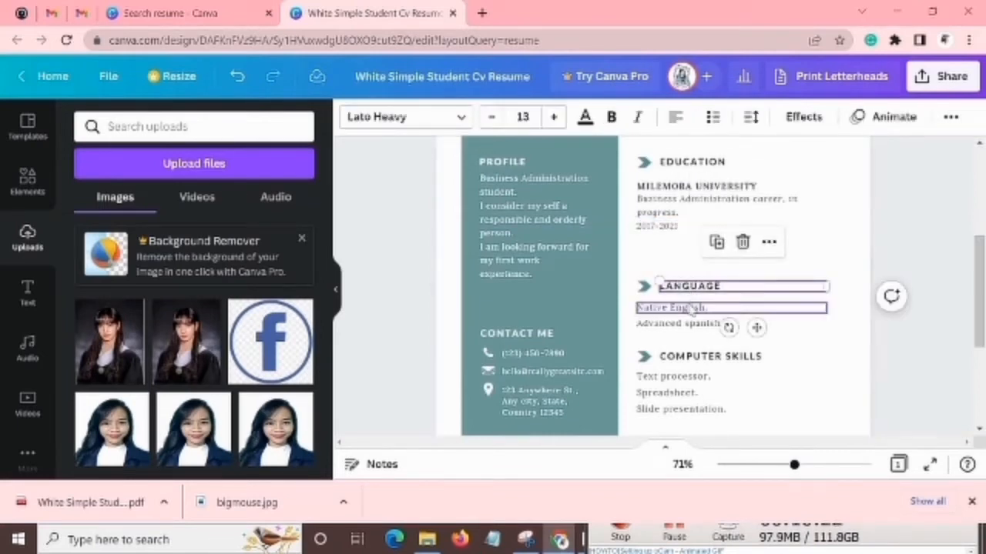
double_click(672, 309)
left_click(739, 312)
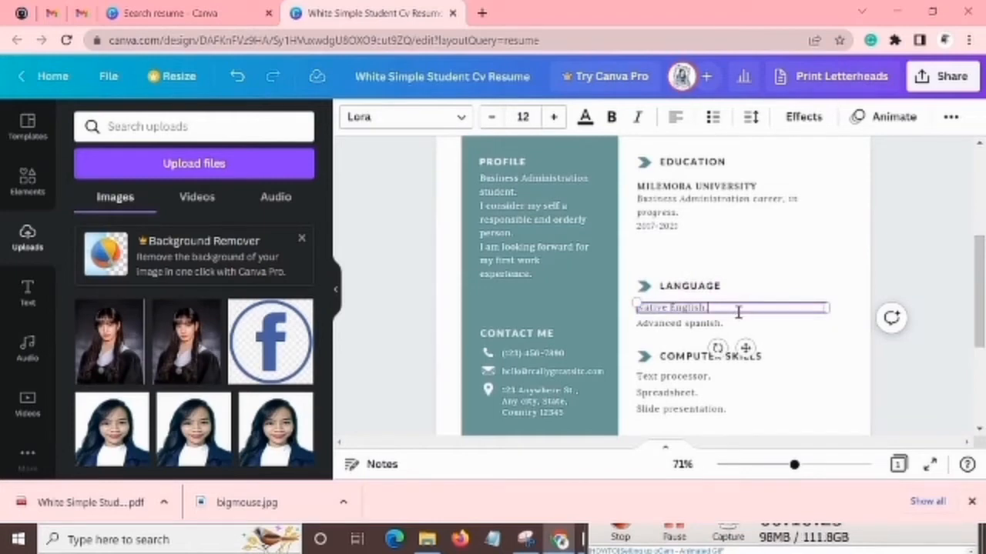
left_click(671, 309)
key("BackSpace")
key("BackSpace")
key("BackSpace")
key("BackSpace")
key("BackSpace")
key("BackSpace")
key("BackSpace")
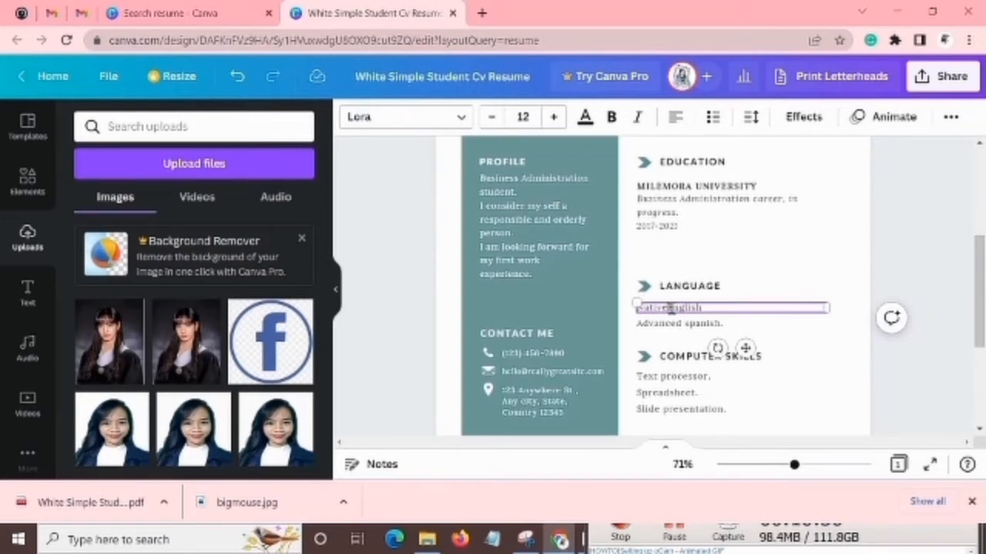
Change the second entry under LANGUAGE to "Spanish", without the word "Advanced" and the full stop.
left_click(720, 326)
left_click(731, 327)
left_click(731, 327)
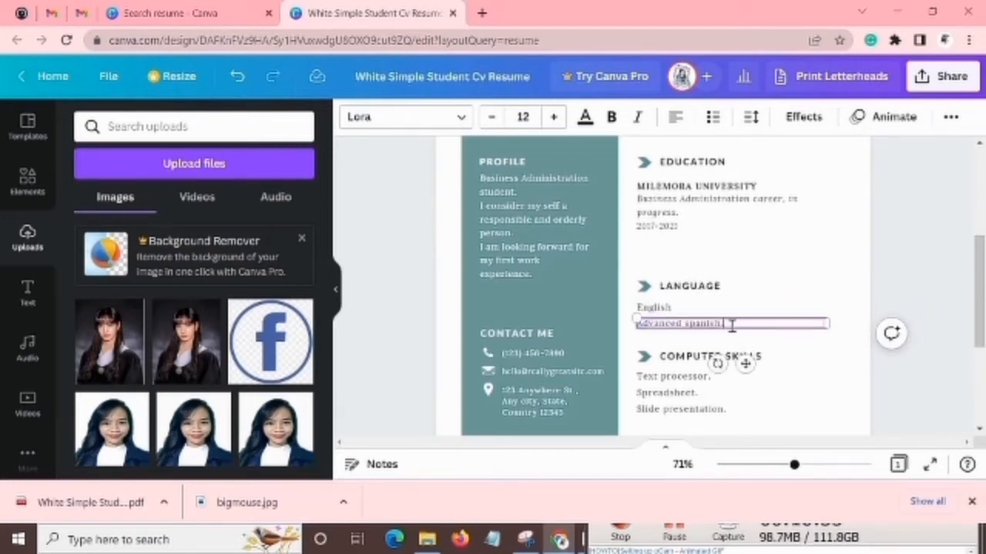
left_click(686, 324)
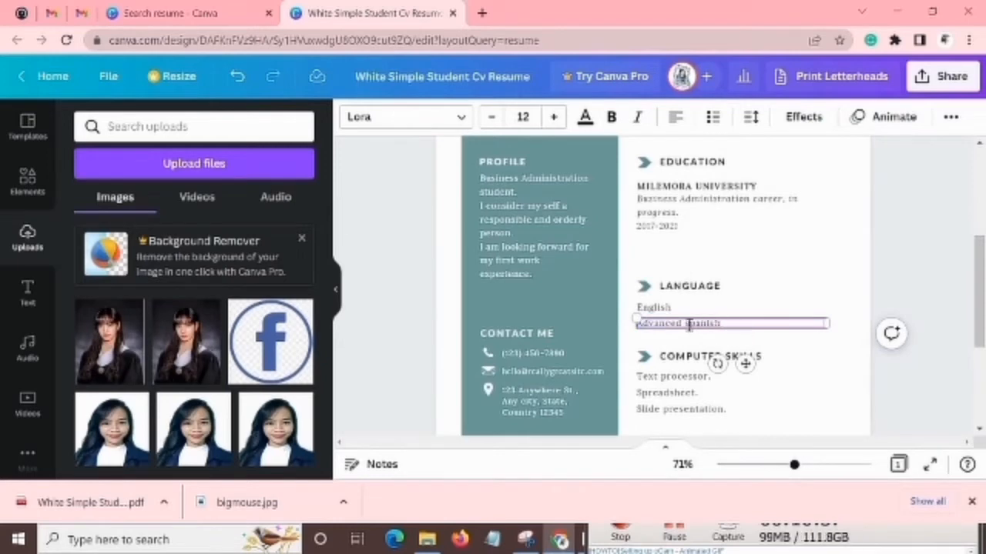
key("BackSpace")
key("BackSpace")
key("BackSpace")
key("BackSpace")
key("BackSpace")
key("BackSpace")
key("BackSpace")
key("BackSpace")
key("BackSpace")
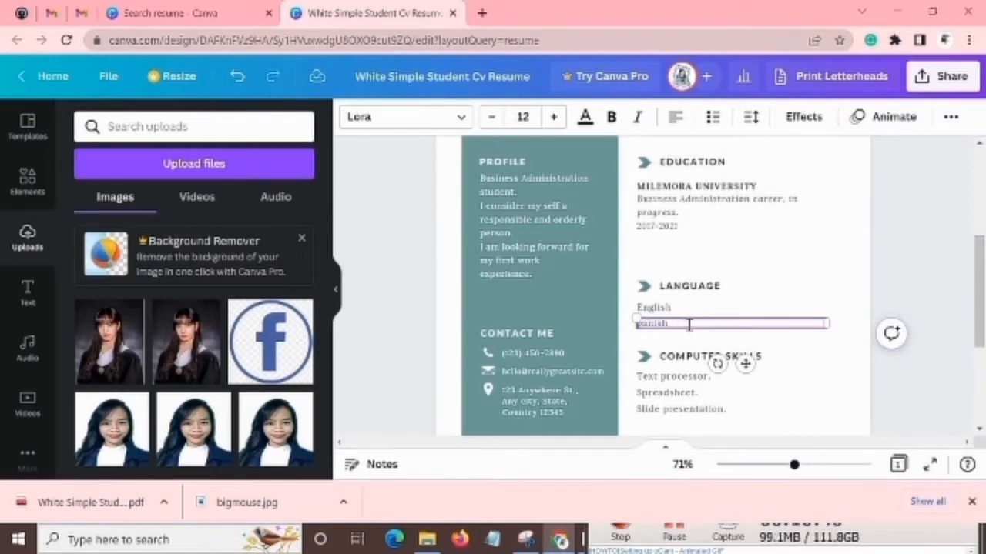
left_click(679, 339)
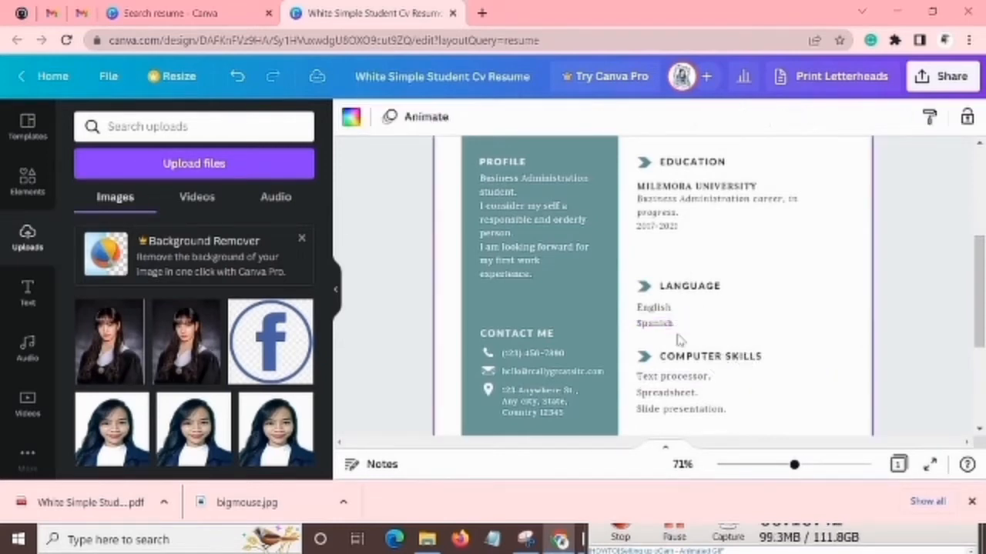
Duplicate the "Spanish" line, align the copy directly beneath it and replace its text with "Filipino".
left_click(687, 325)
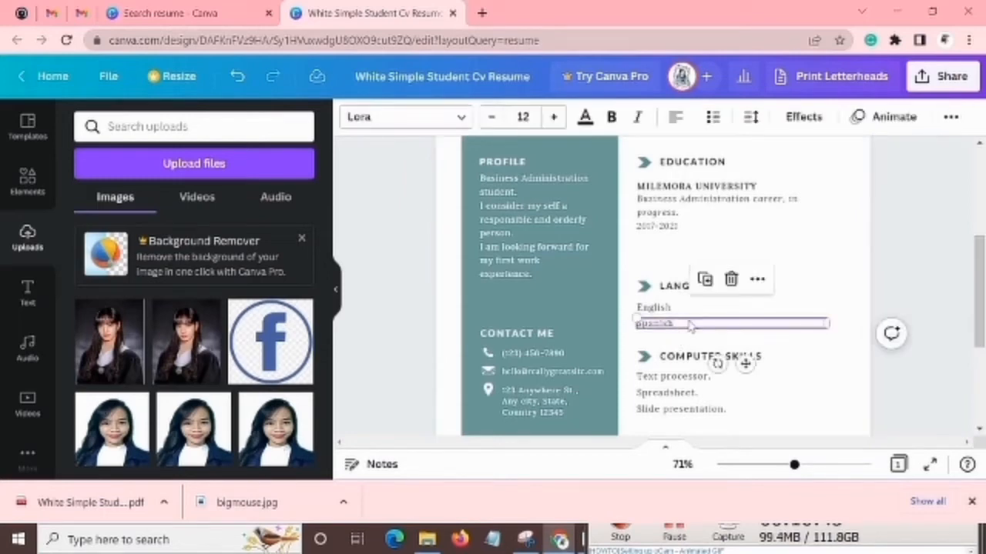
left_click(704, 280)
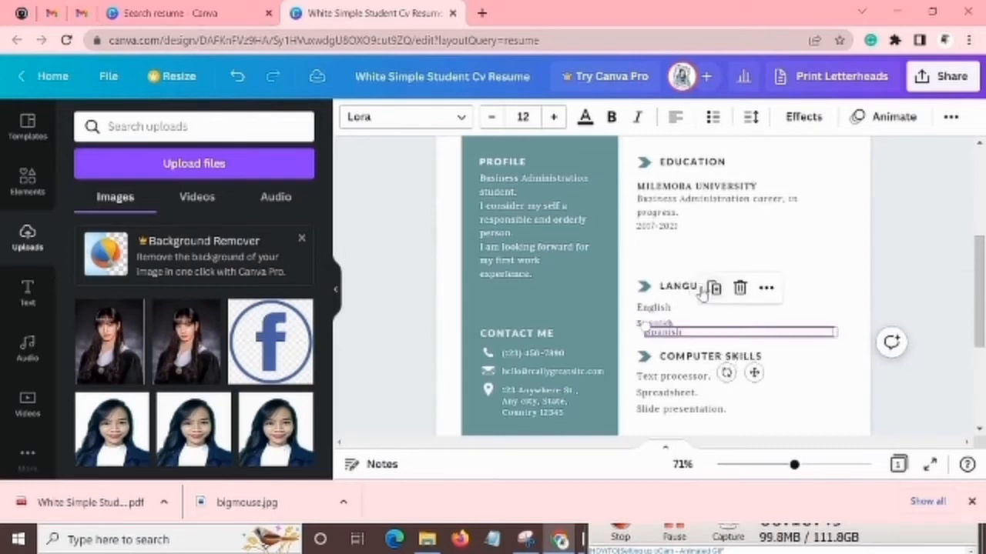
left_click_drag(690, 335, 687, 335)
left_click(689, 337)
double_click(691, 336)
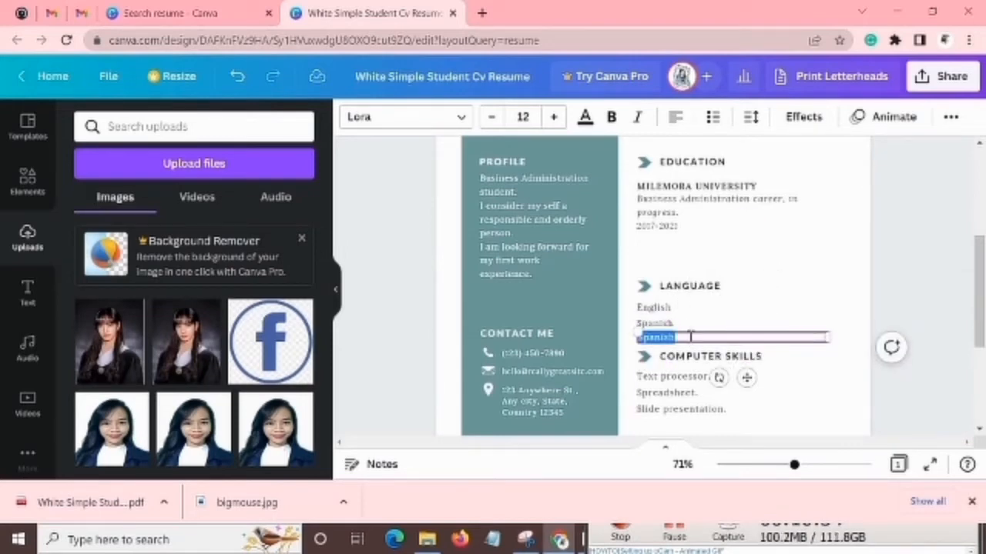
key("BackSpace")
type("Filipino")
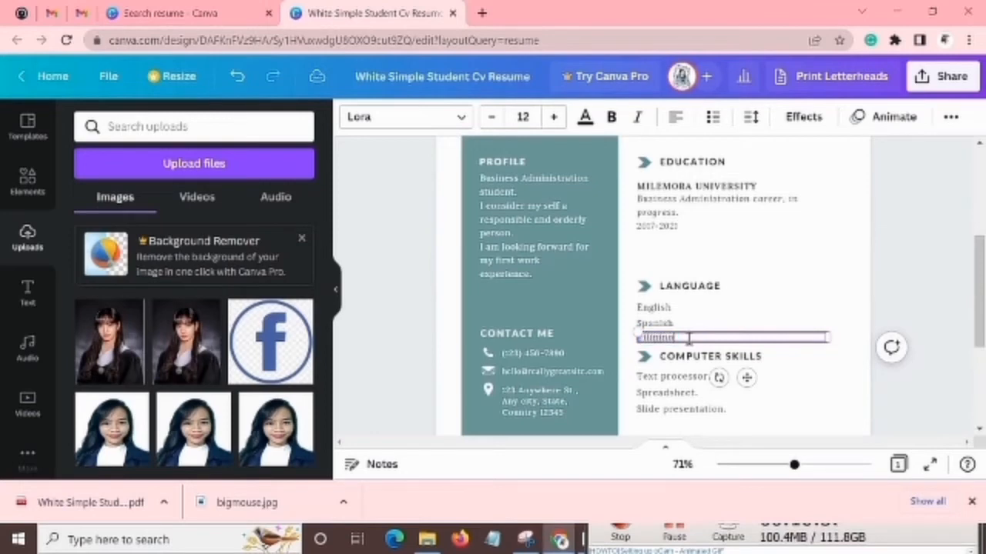
left_click(677, 307)
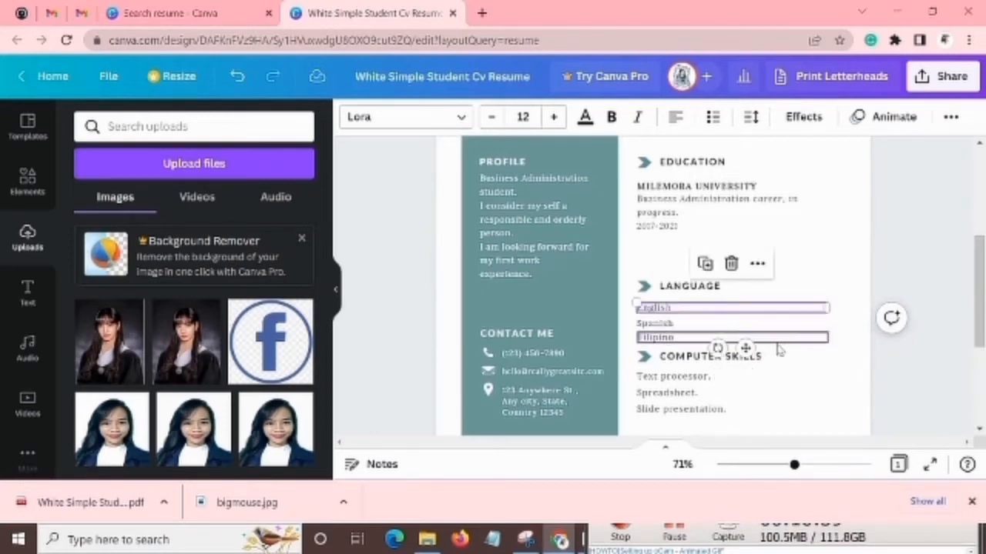
Examine the COMPUTER SKILLS heading and its text processor, spreadsheet and slide presentation entries as separate editable lines.
scroll(796, 353, "down", 1)
scroll(796, 354, "down", 1)
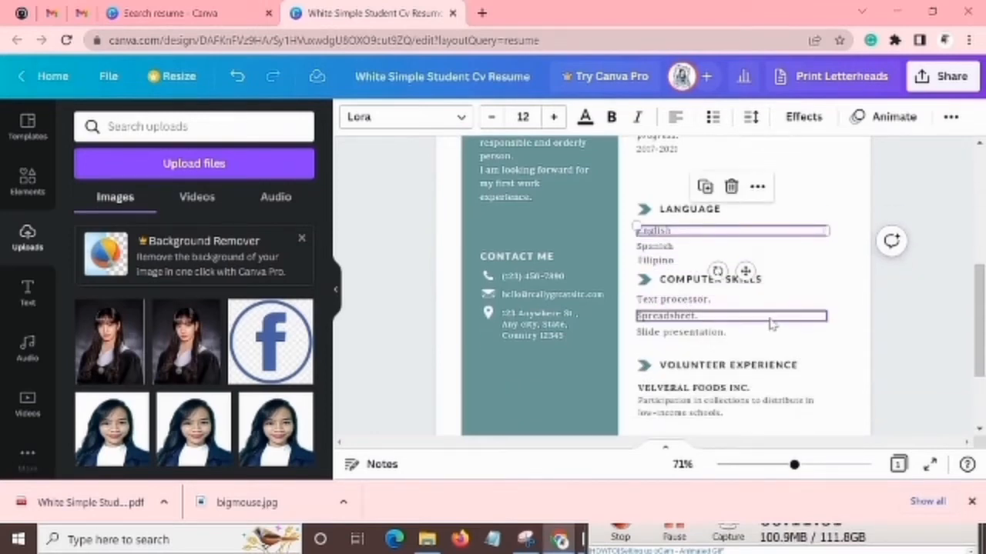
left_click(776, 302)
left_click(774, 282)
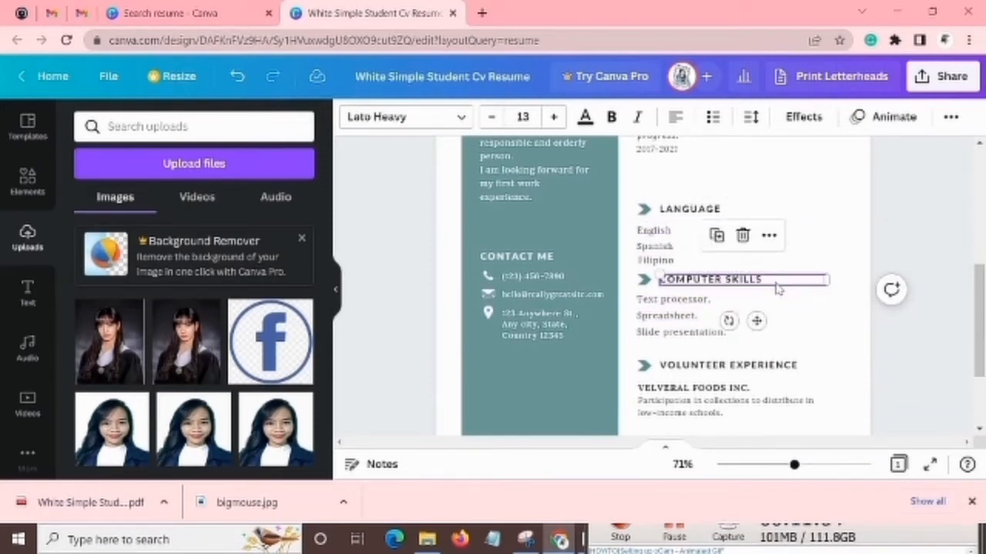
key("Tab")
key("Tab")
key("Tab")
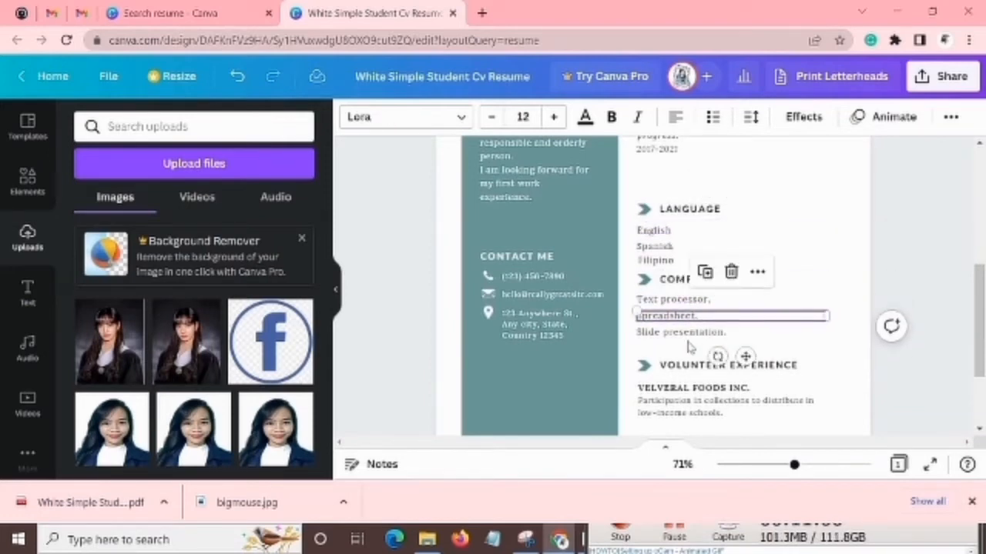
key("shift+Tab")
key("shift+Tab")
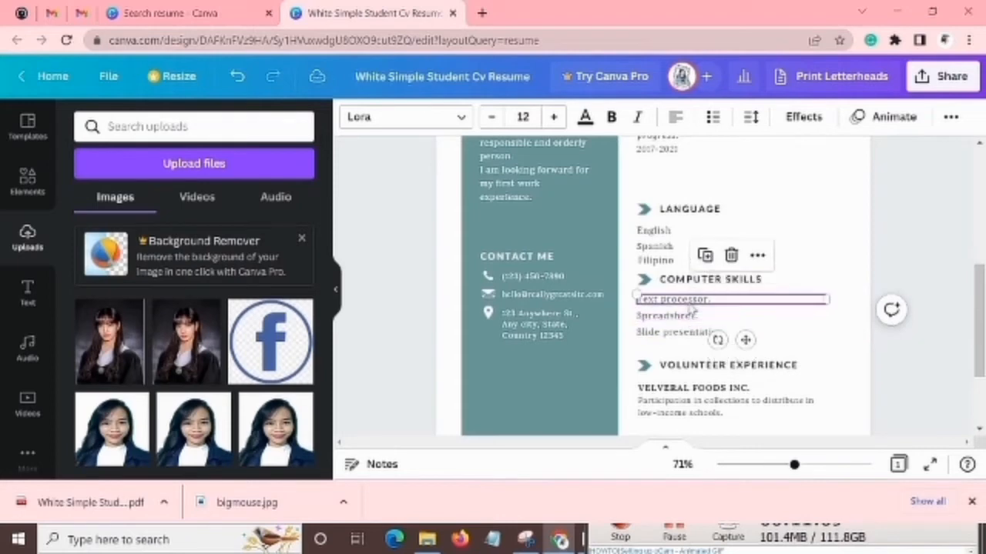
left_click(691, 319)
left_click(696, 332)
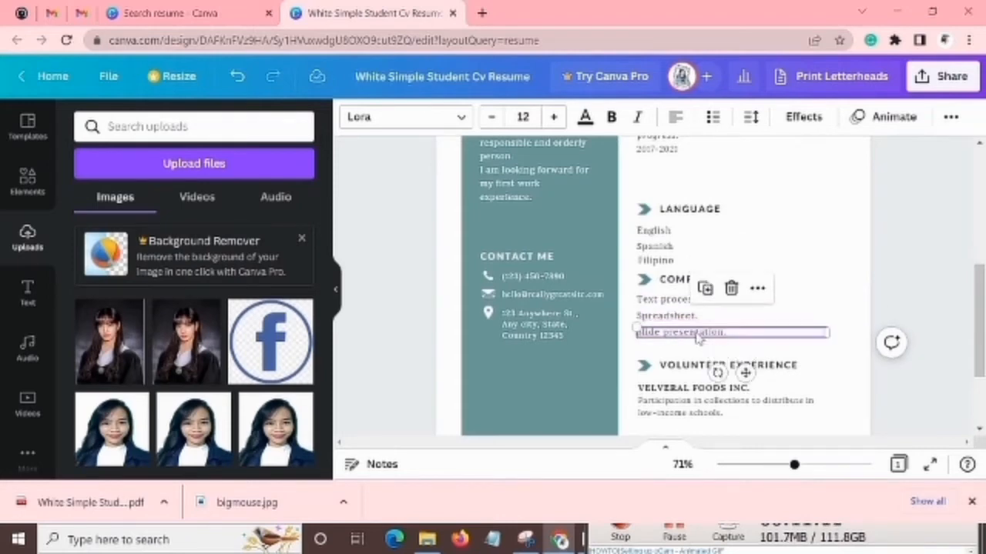
Check each of the three entries under COMPUTER SKILLS individually as editable text.
left_click(665, 302)
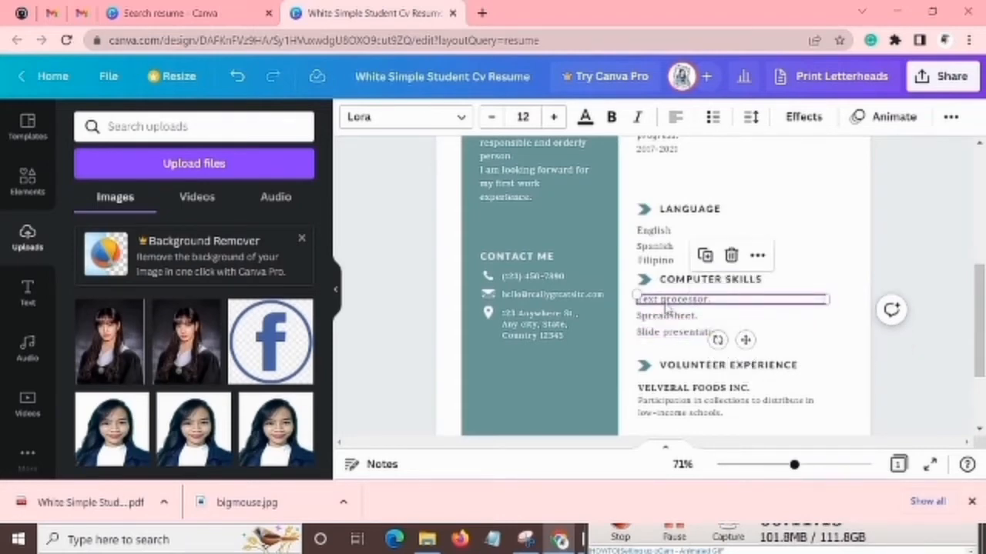
left_click(669, 316)
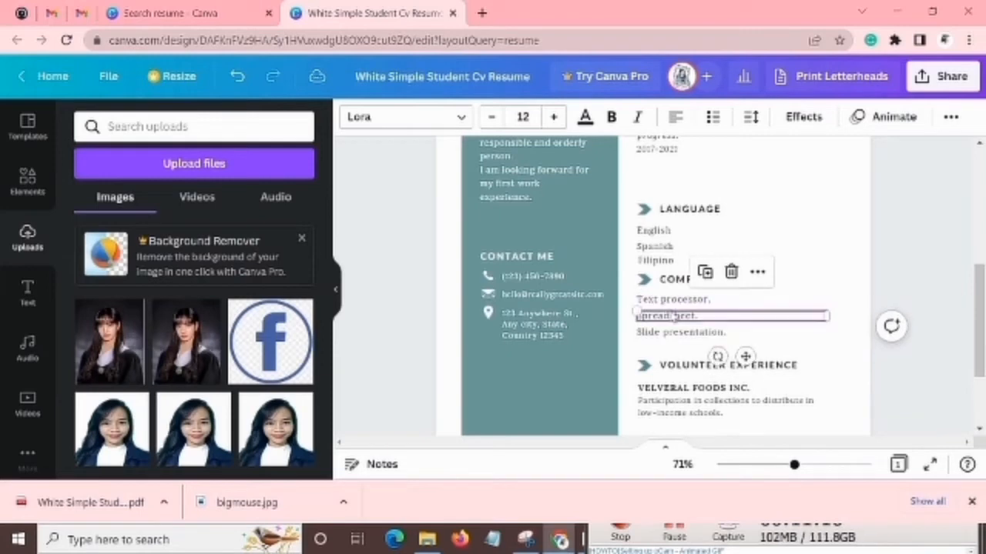
left_click(680, 335)
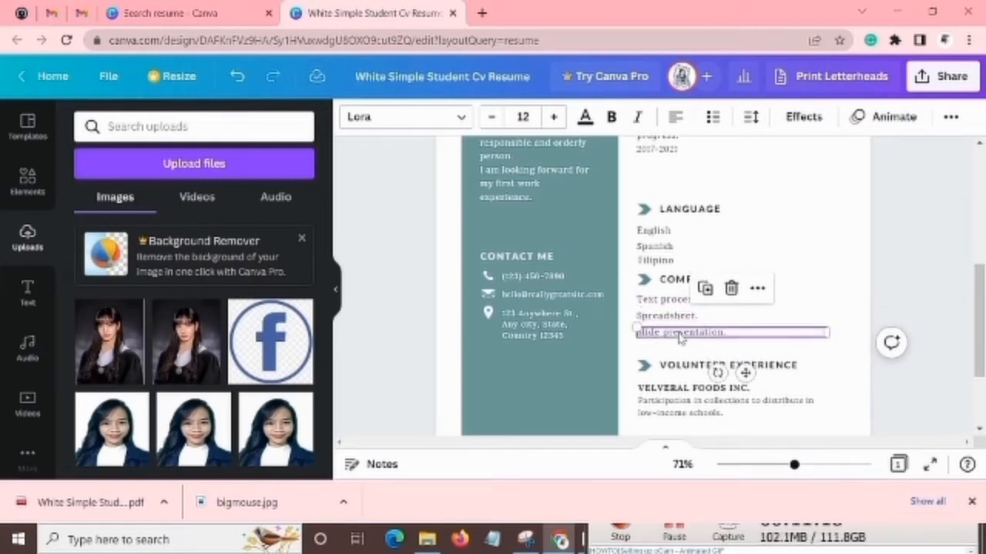
double_click(680, 336)
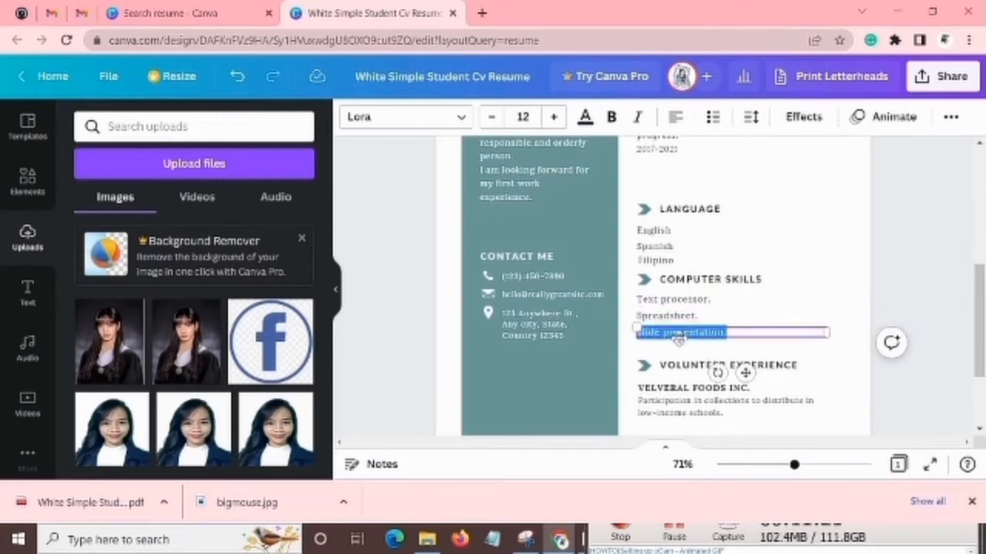
left_click(746, 331)
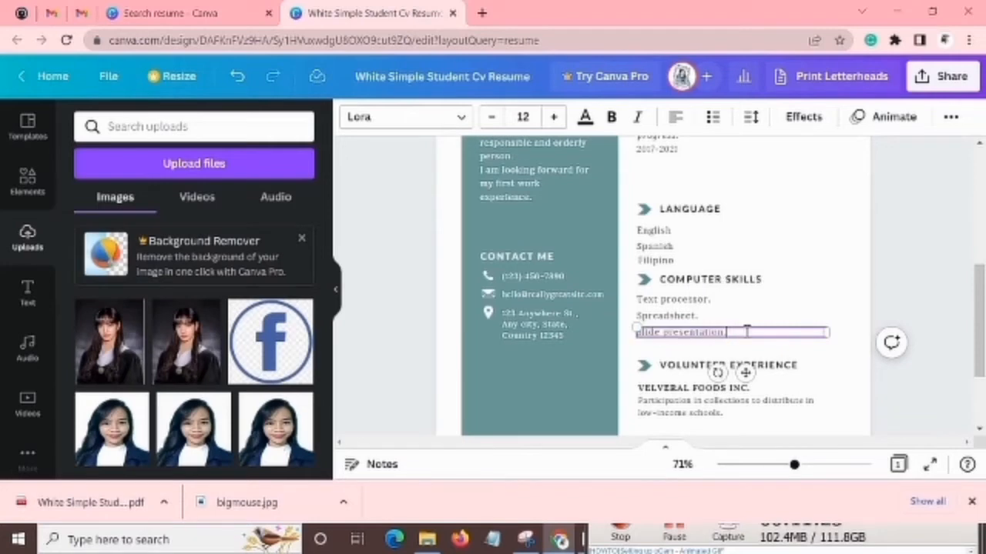
left_click(737, 302)
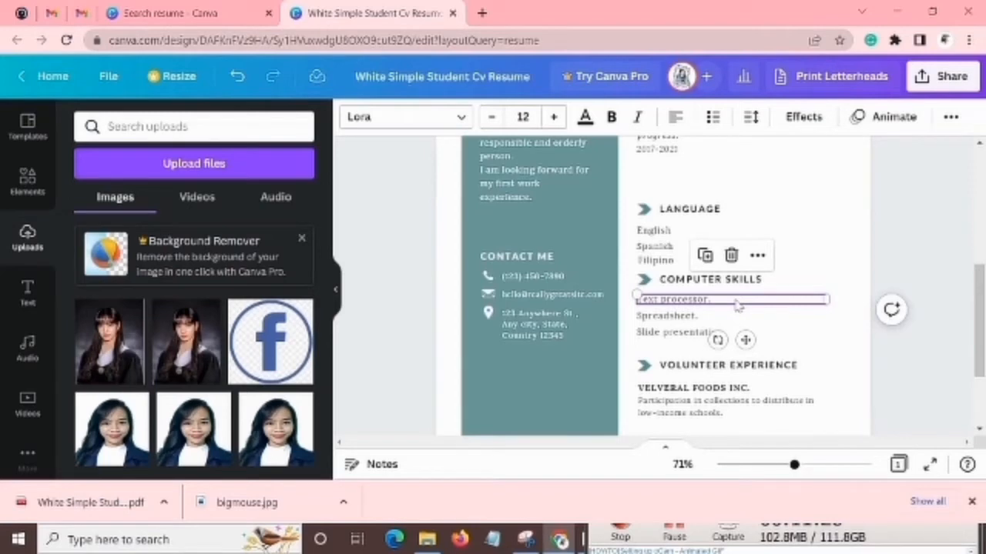
left_click(708, 317)
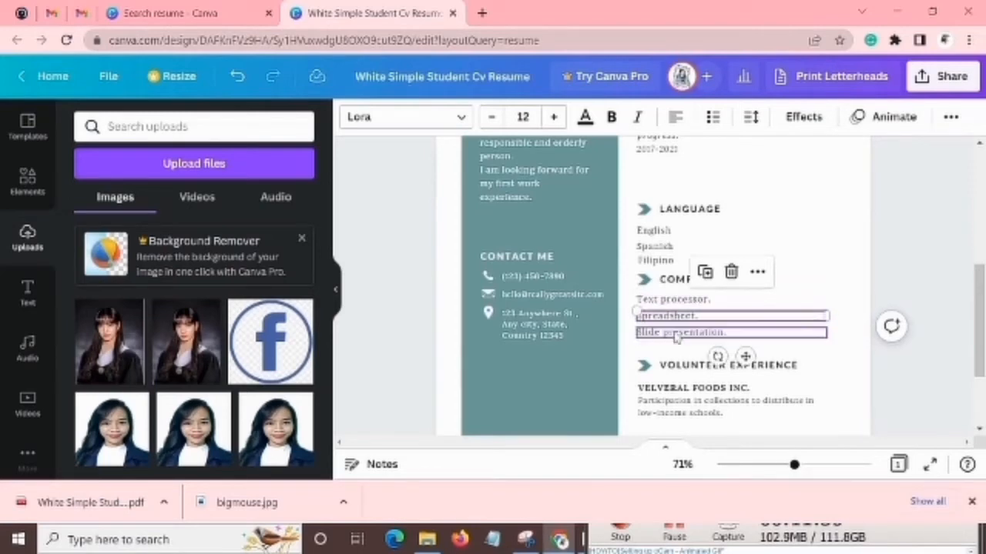
left_click(675, 336)
left_click(673, 346)
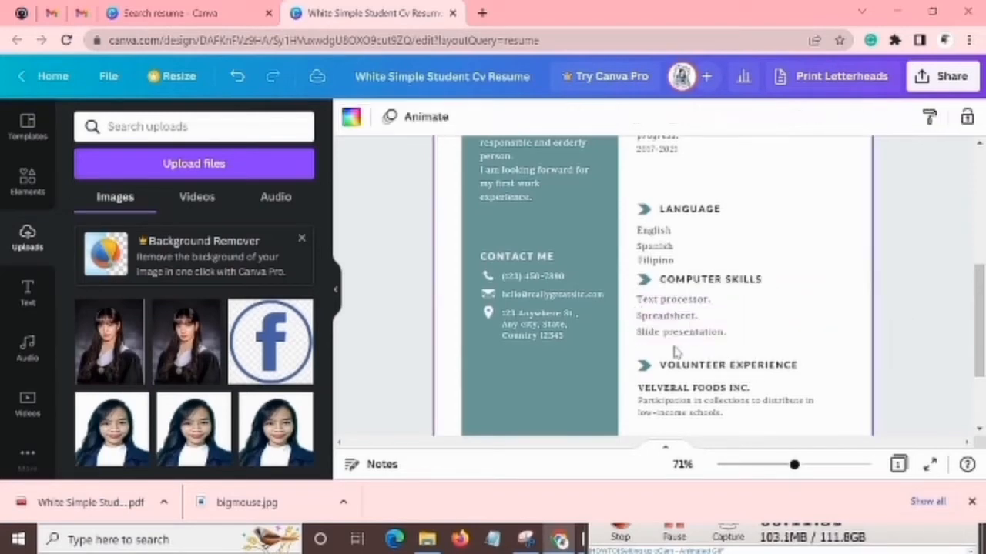
Shorten the COMPUTER SKILLS heading to "SKILLS" by removing the word "COMPUTER".
left_click(728, 281)
left_click(727, 280)
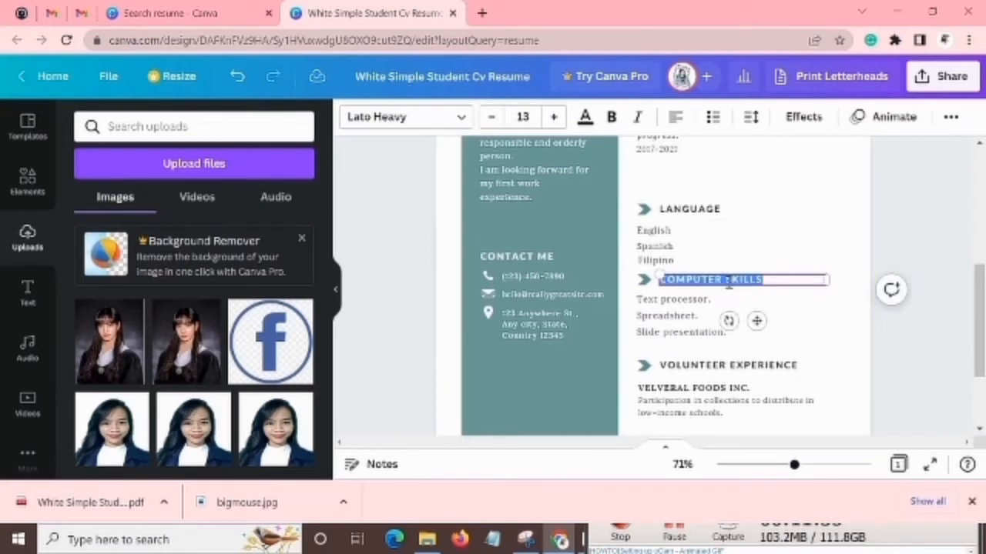
left_click(728, 282)
key("BackSpace")
key("BackSpace")
key("BackSpace")
key("BackSpace")
key("BackSpace")
key("BackSpace")
key("BackSpace")
key("BackSpace")
key("BackSpace")
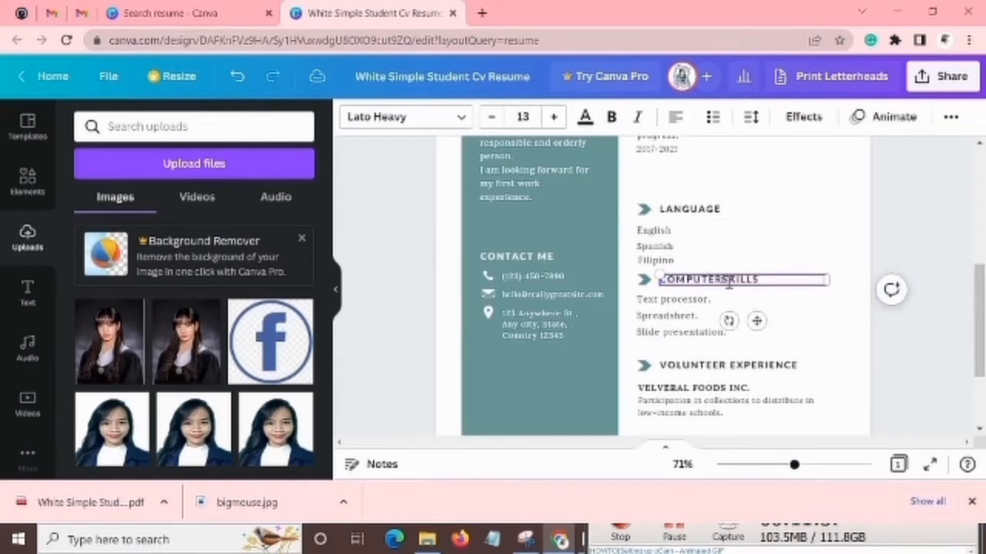
left_click(738, 291)
left_click(750, 300)
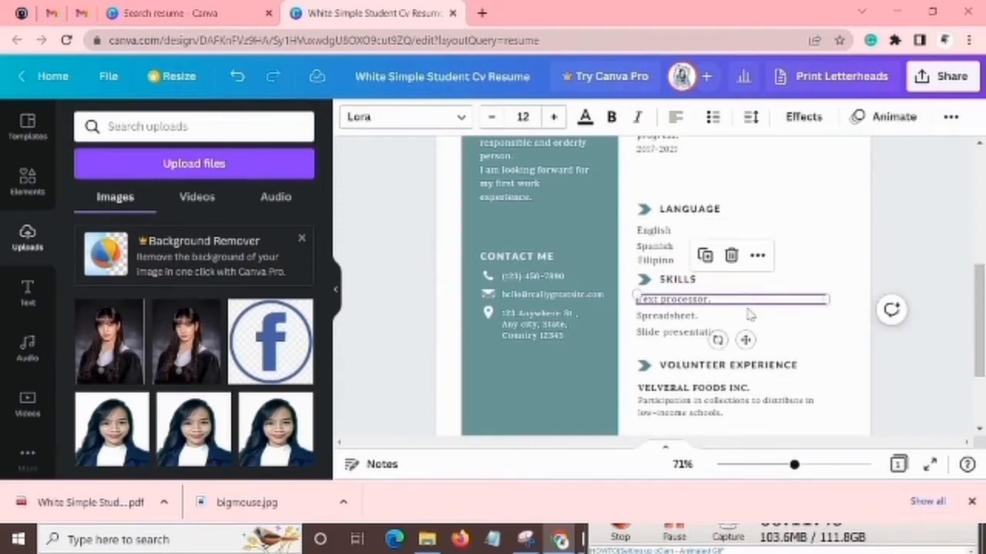
Duplicate the "Slide presentation." line, align the copy directly beneath it and replace its text with "Good English Communication".
left_click(751, 315)
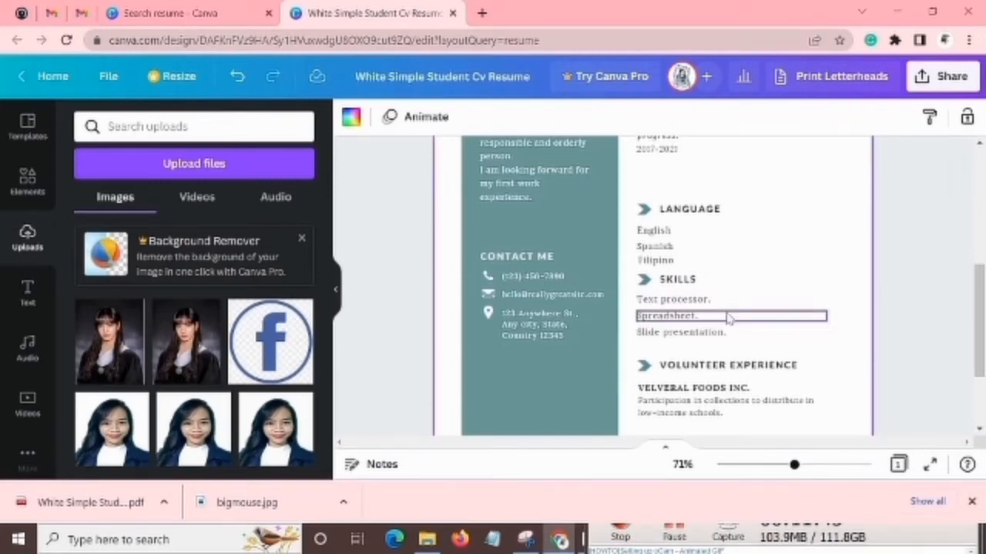
left_click(724, 334)
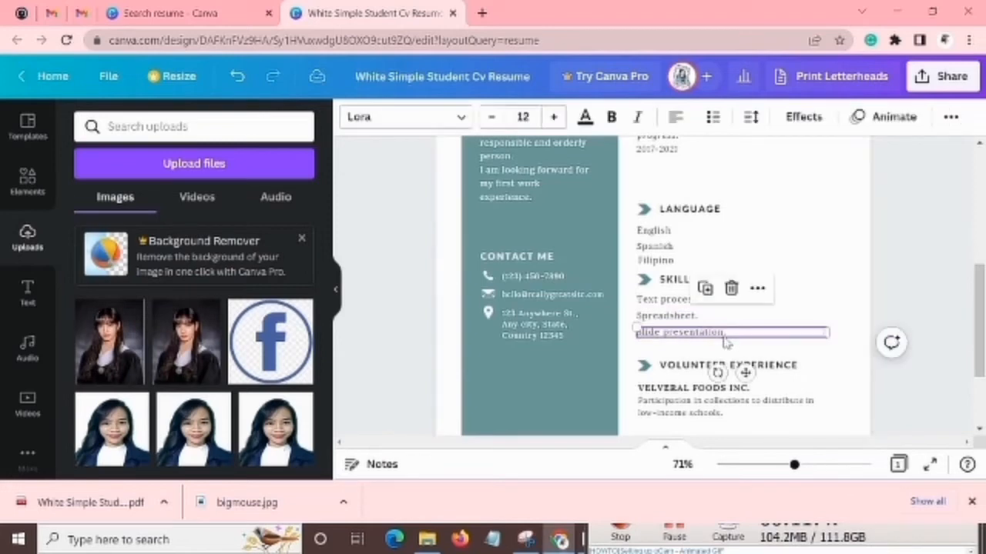
left_click(705, 288)
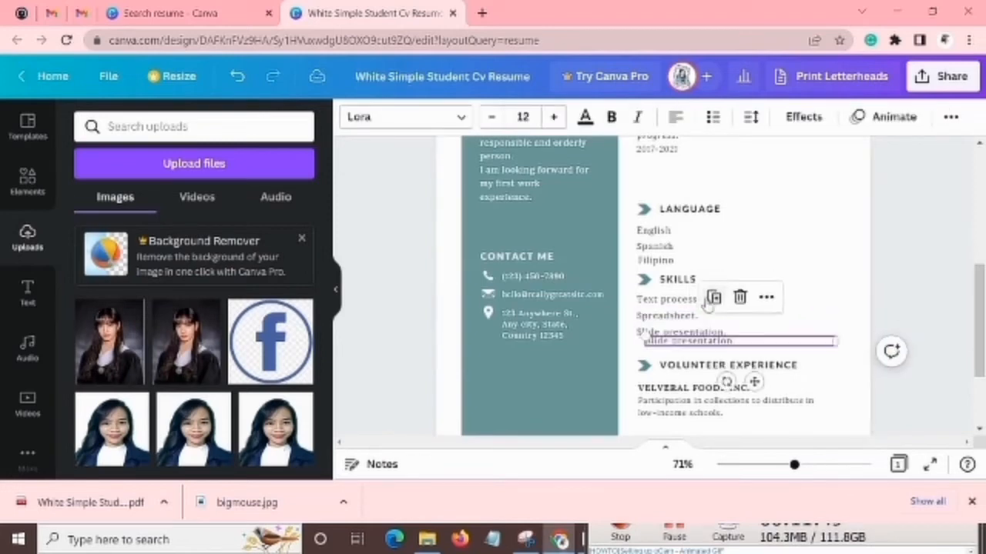
double_click(730, 347)
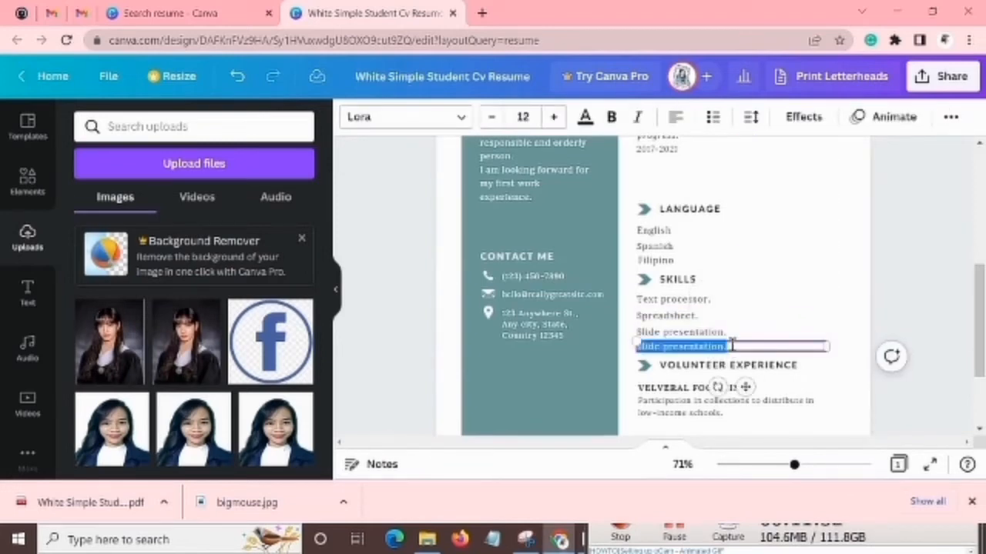
left_click(731, 346)
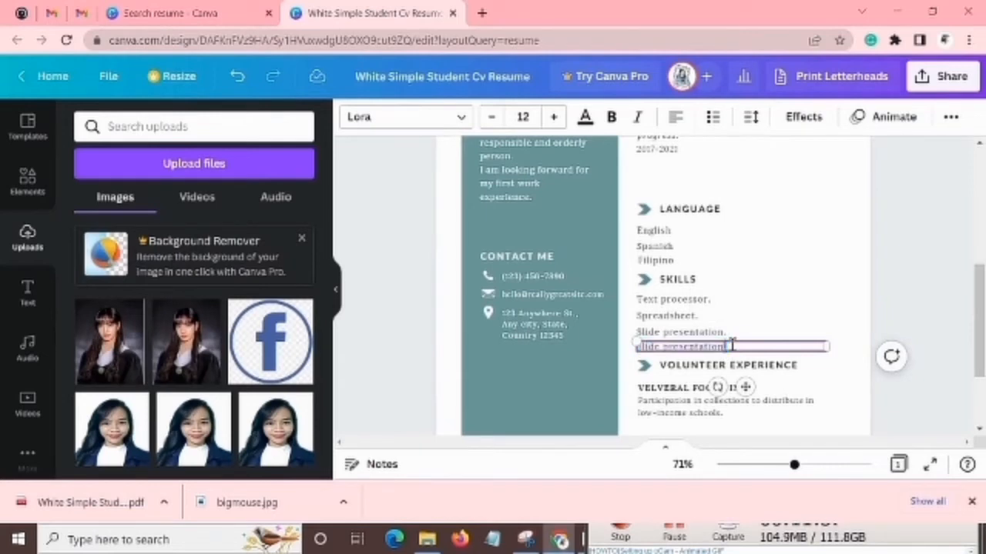
triple_click(733, 346)
key("BackSpace")
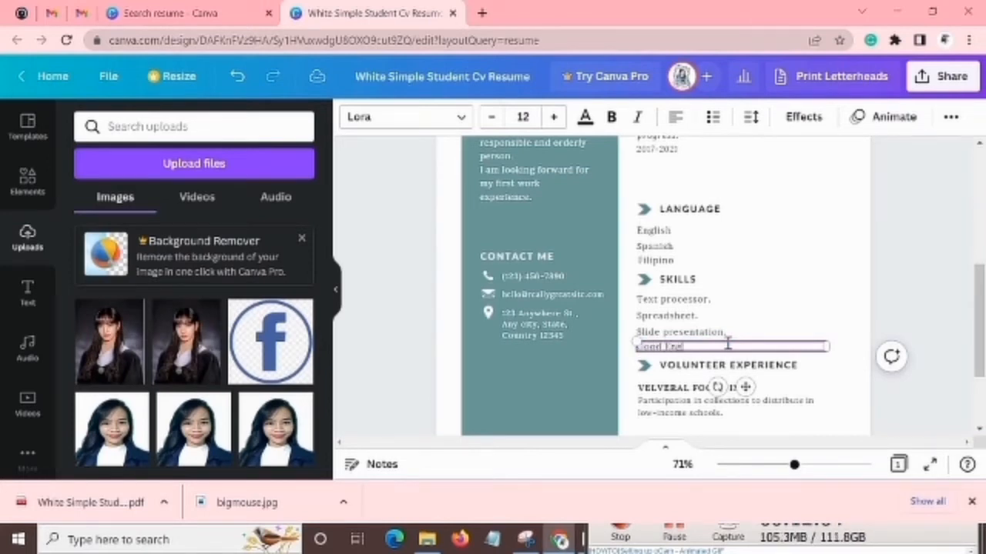
type("Good English Communication")
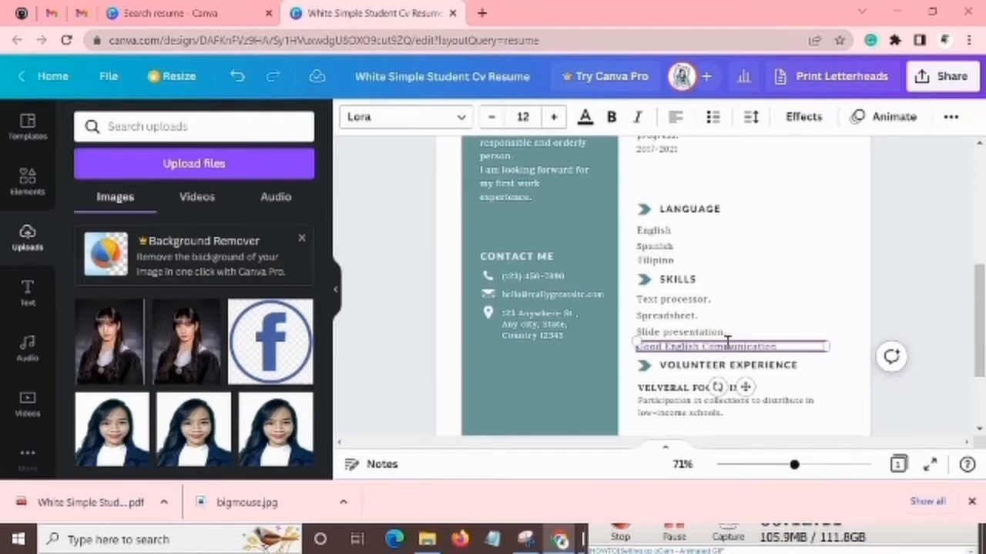
Change the VOLUNTEER EXPERIENCE heading to "WORK EXPERIENCES".
left_click(766, 365)
scroll(766, 365, "down", 1)
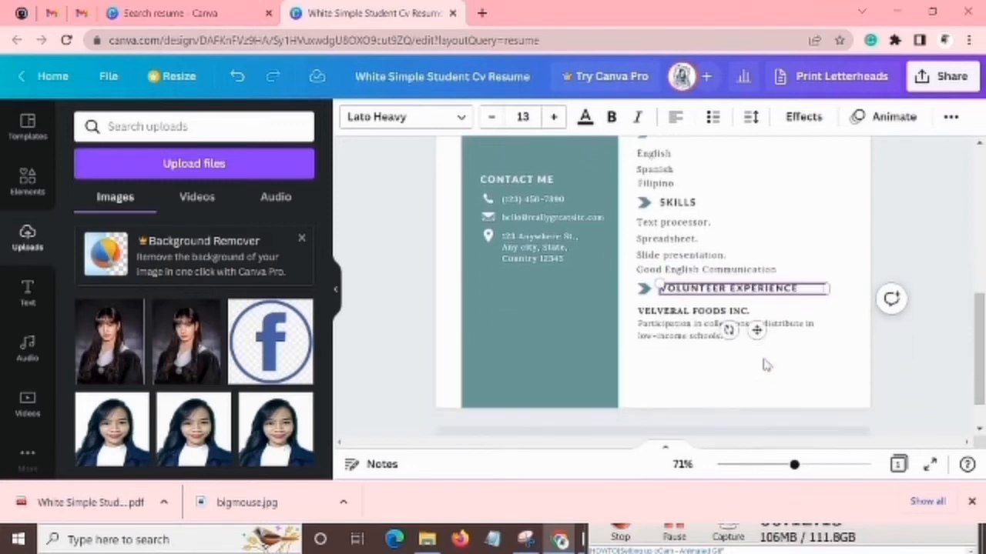
double_click(732, 288)
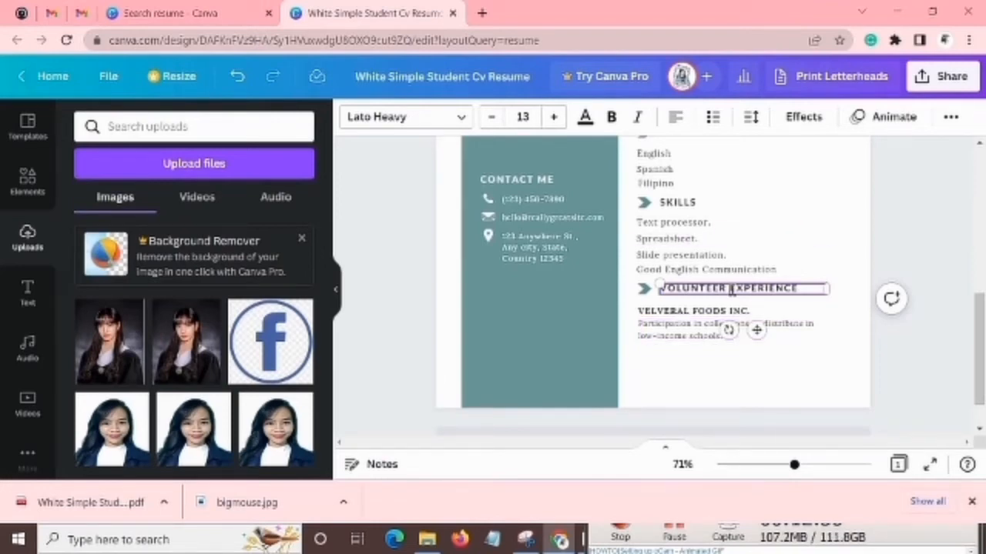
left_click_drag(731, 288, 657, 293)
key("BackSpace")
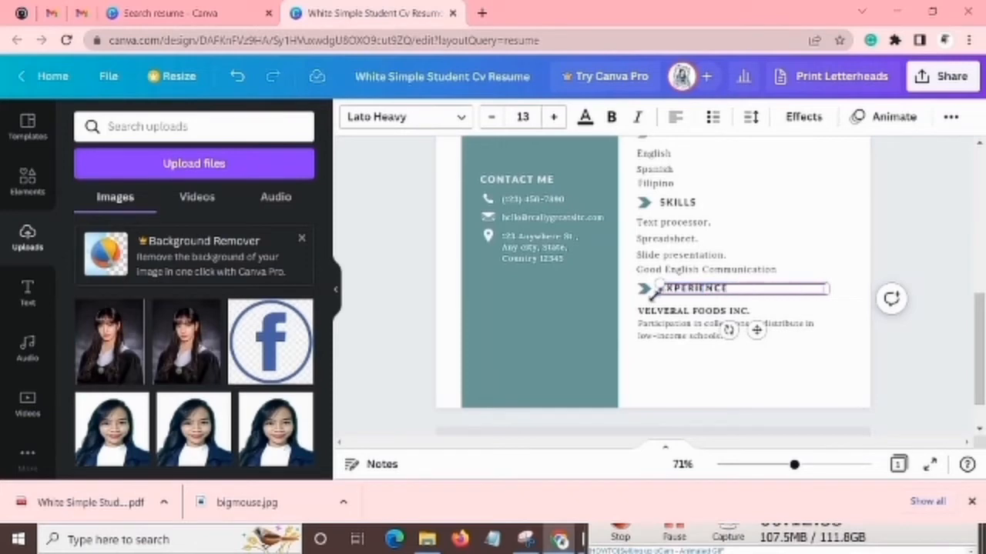
type("WORK")
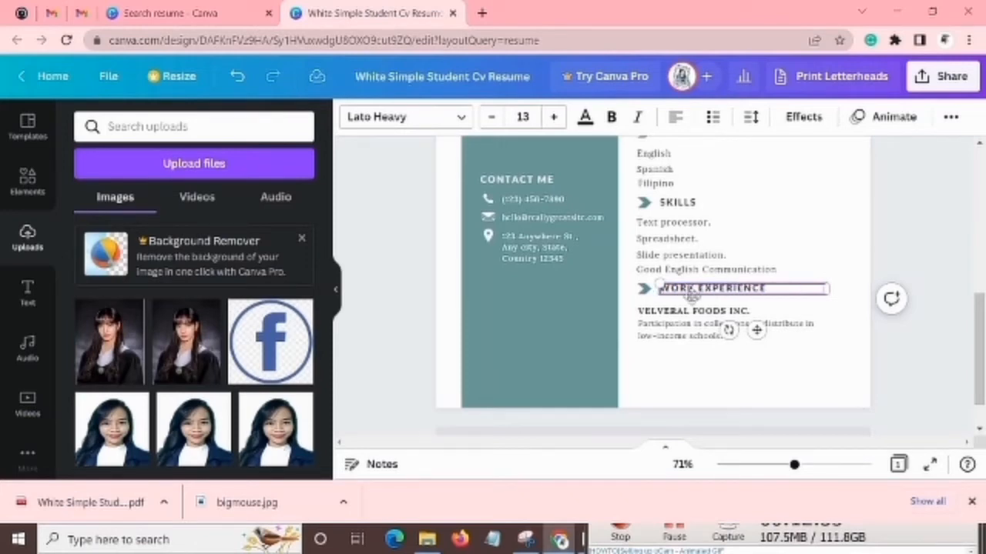
left_click(790, 294)
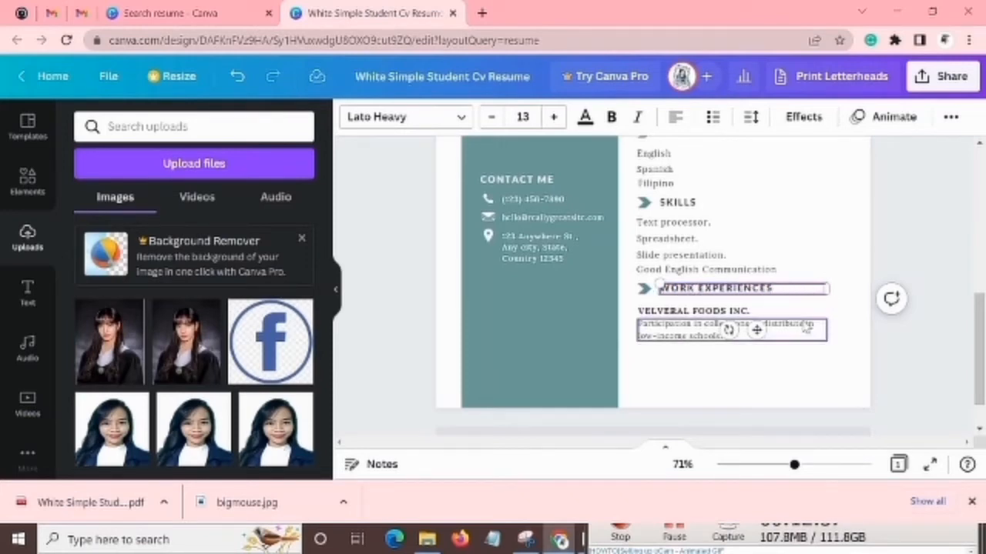
Check the company name and the description beneath it under WORK EXPERIENCES as separate editable texts.
left_click(817, 326)
left_click(770, 314)
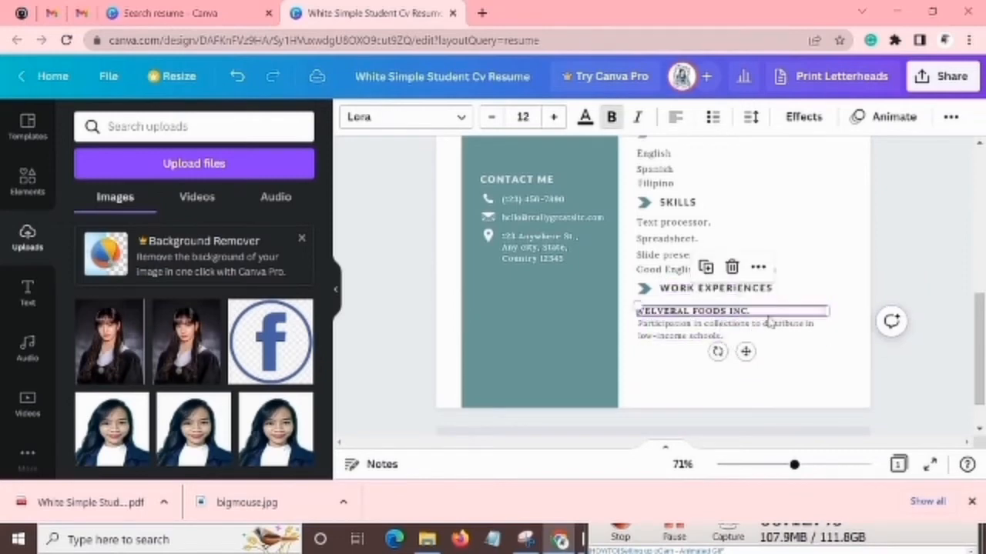
left_click(685, 314)
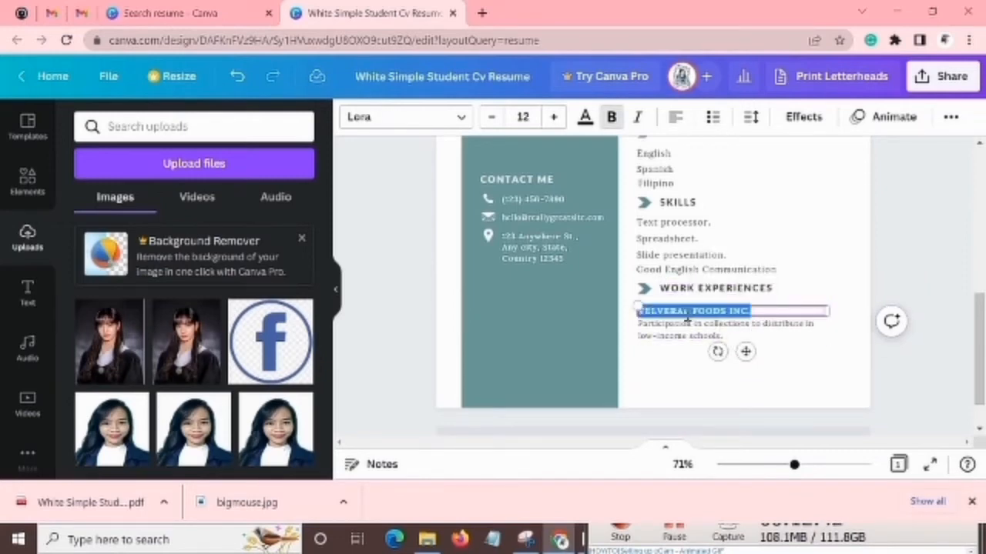
left_click(685, 312)
left_click(679, 338)
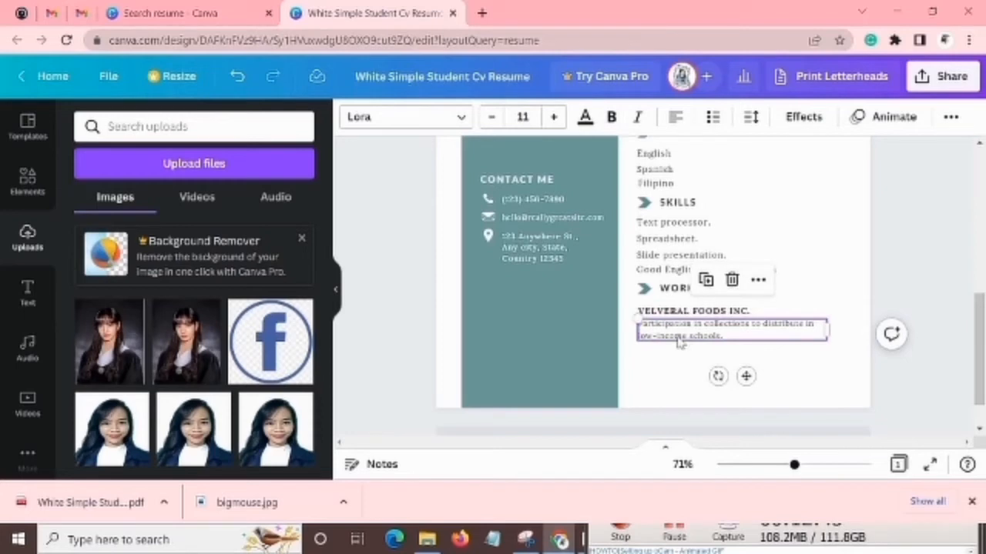
left_click(679, 340)
left_click(680, 350)
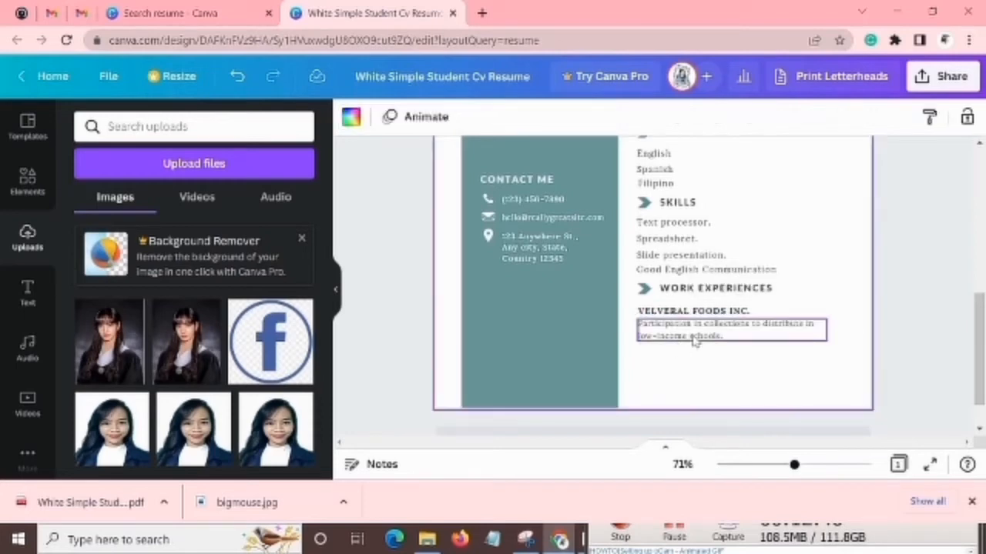
Place a copy of the "Slide presentation." line beneath the work description and replace its text with "January 2022- August 2022".
left_click(706, 269)
left_click_drag(703, 271, 731, 342)
left_click(730, 346)
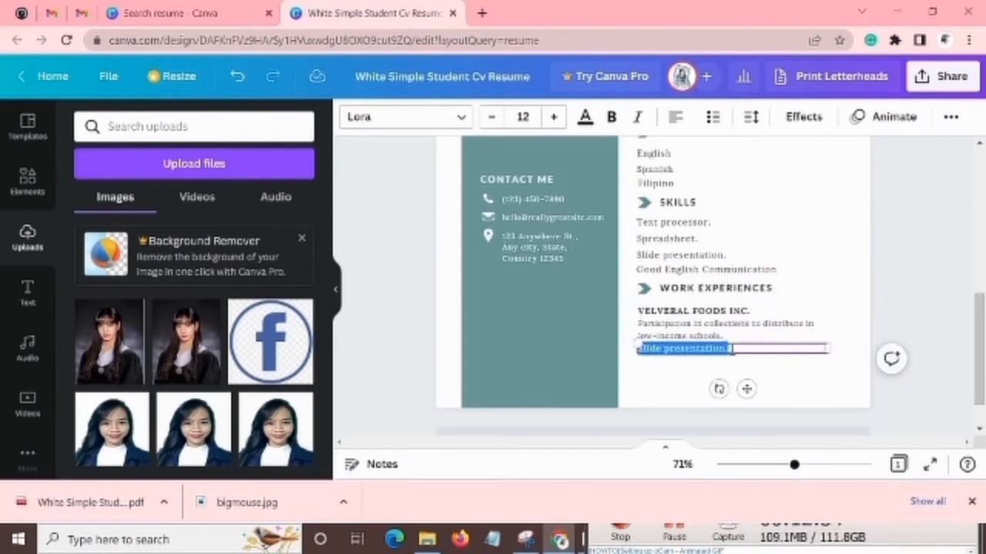
key("BackSpace")
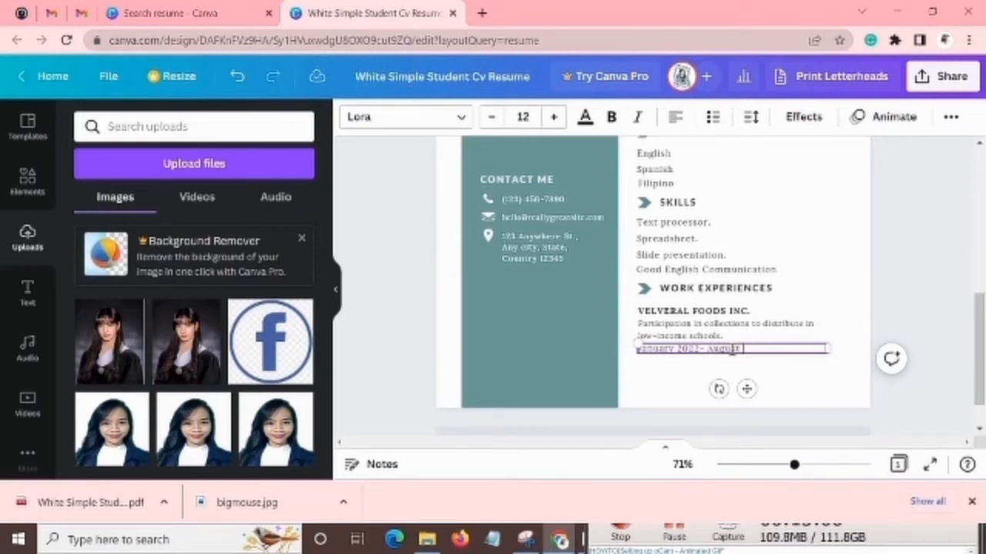
type("2022")
left_click(842, 358)
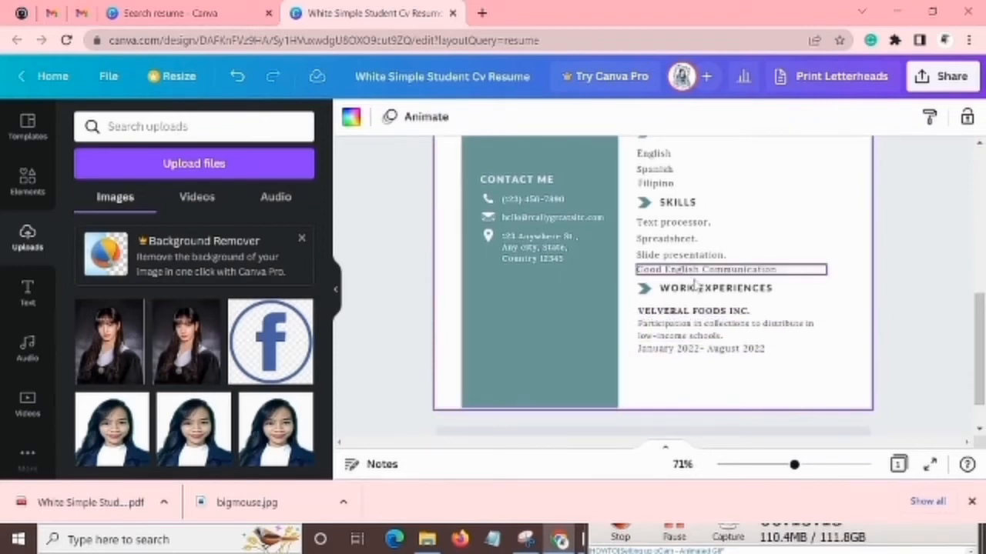
Review the WORK EXPERIENCES entry, covering its company name, description and employment dates.
left_click(783, 344)
left_click(784, 335)
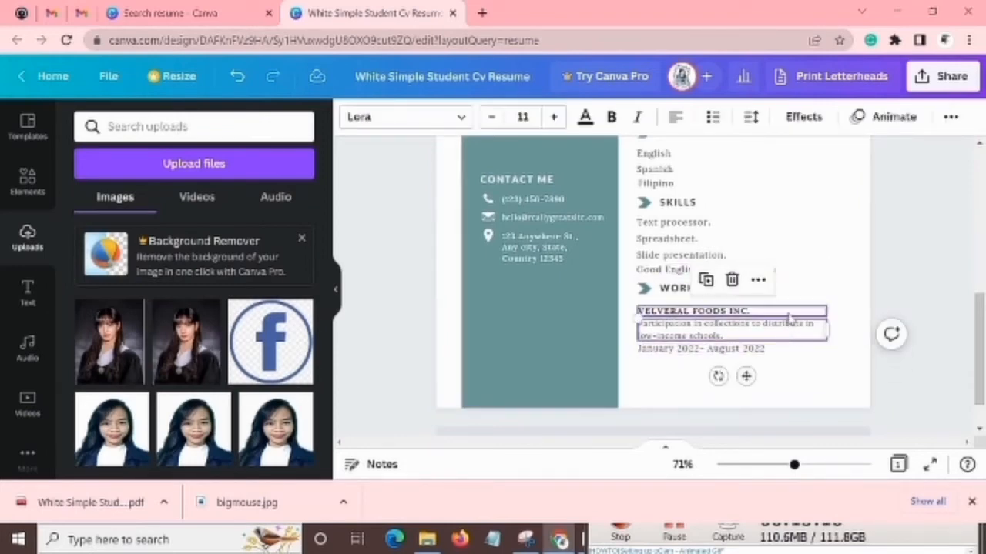
left_click(788, 315)
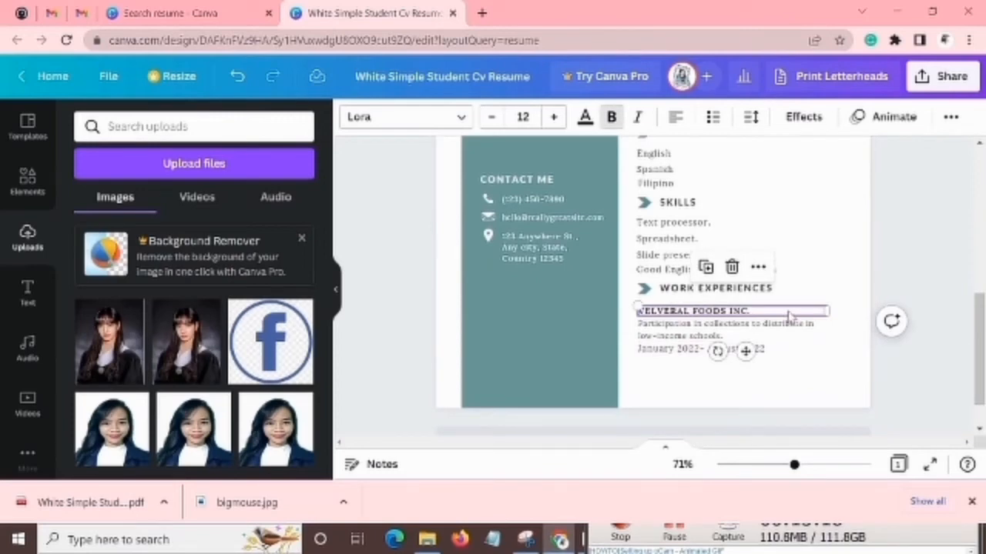
scroll(808, 359, "up", 1)
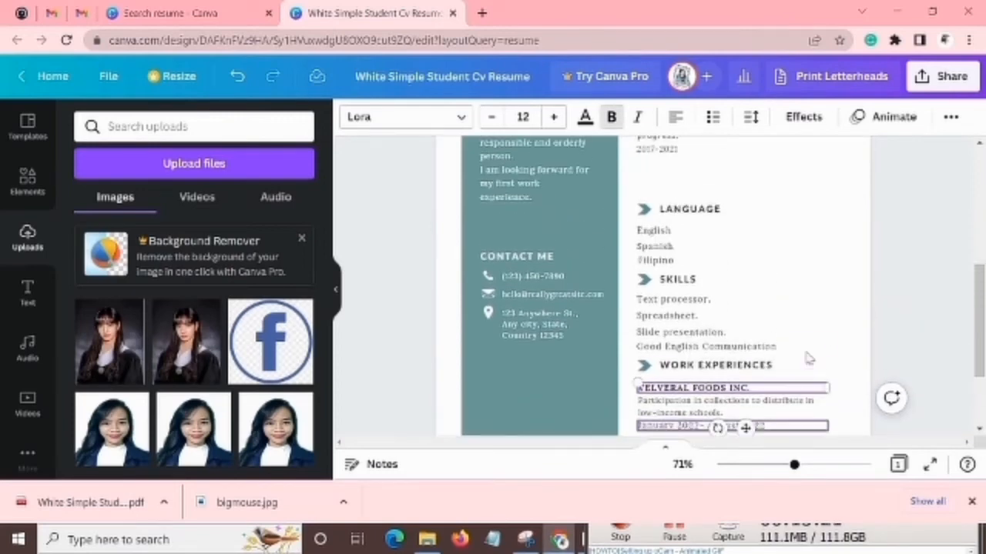
scroll(815, 412, "down", 1)
left_click(806, 372)
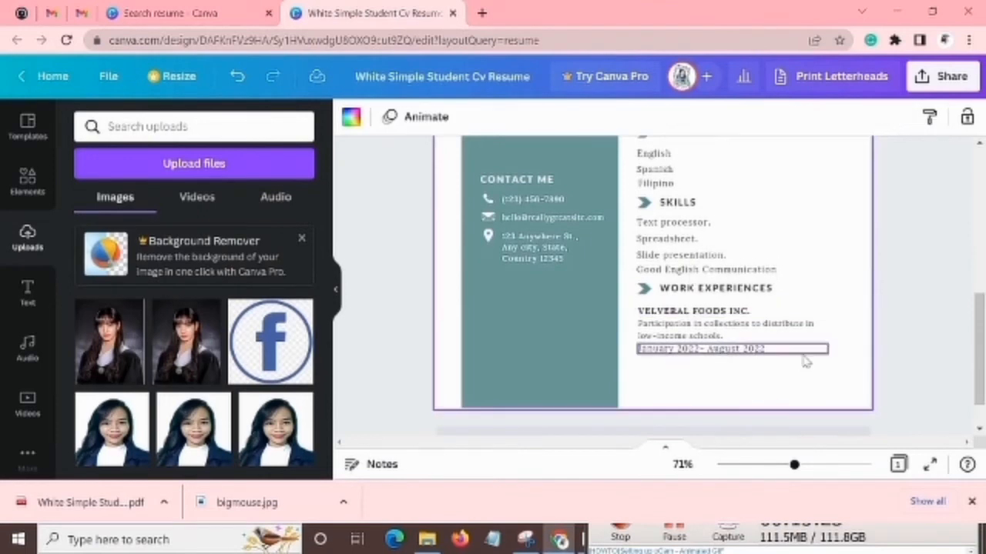
left_click(805, 351)
left_click(800, 339)
double_click(804, 324)
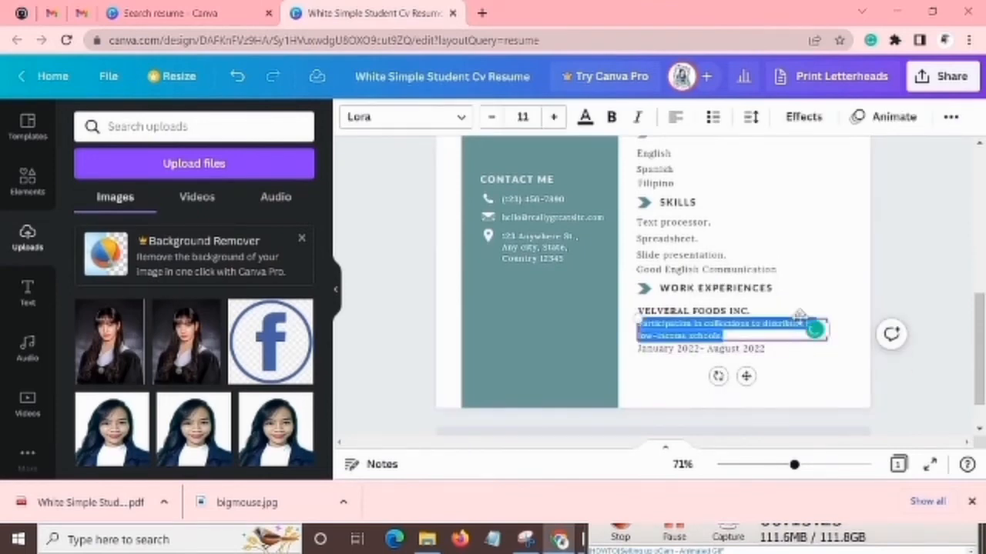
Move the EDUCATION heading and its arrow up, and place the university name, course and dates beneath it, aligned with the heading text.
left_click(787, 311)
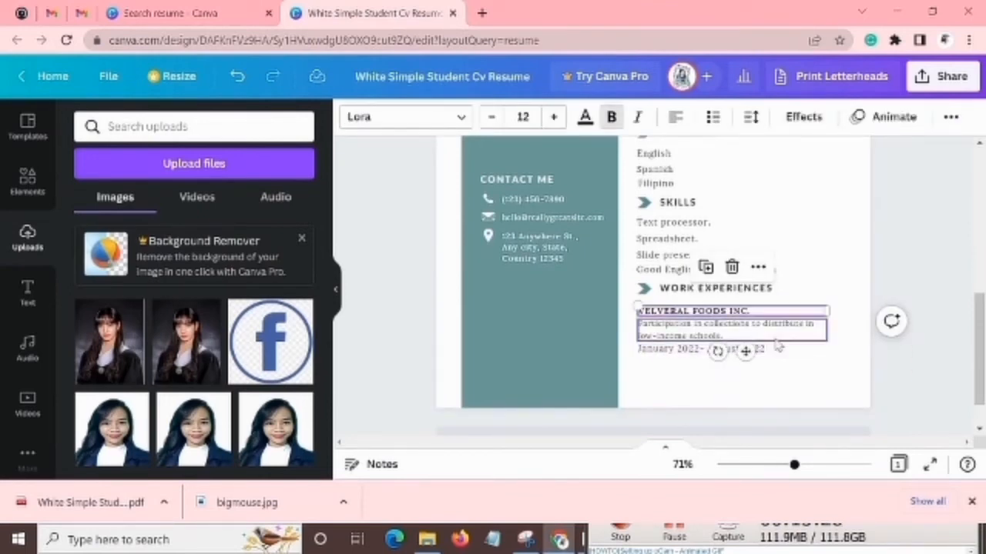
scroll(779, 349, "up", 5)
left_click(679, 248)
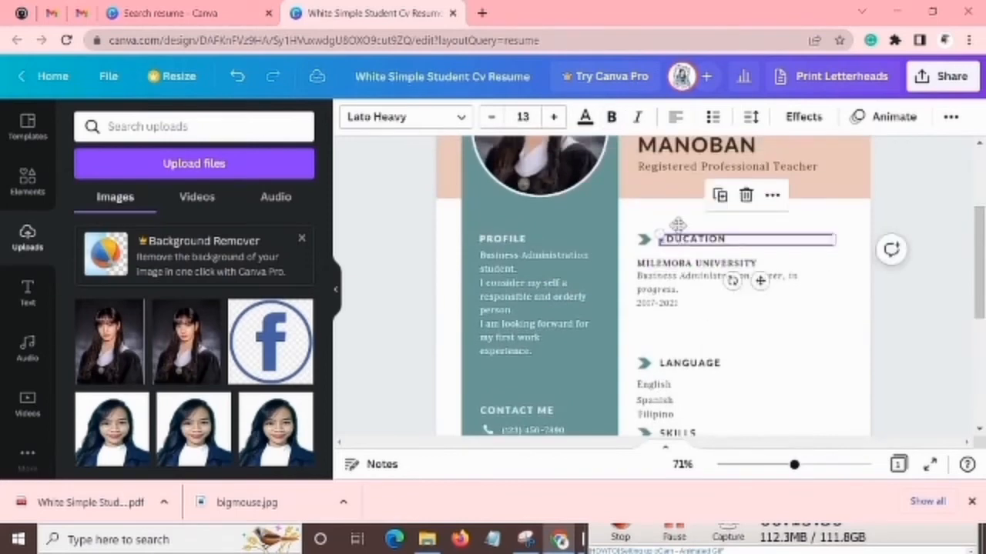
left_click_drag(679, 248, 707, 234)
left_click_drag(704, 285, 722, 260)
left_click_drag(666, 306, 690, 287)
scroll(686, 354, "down", 1)
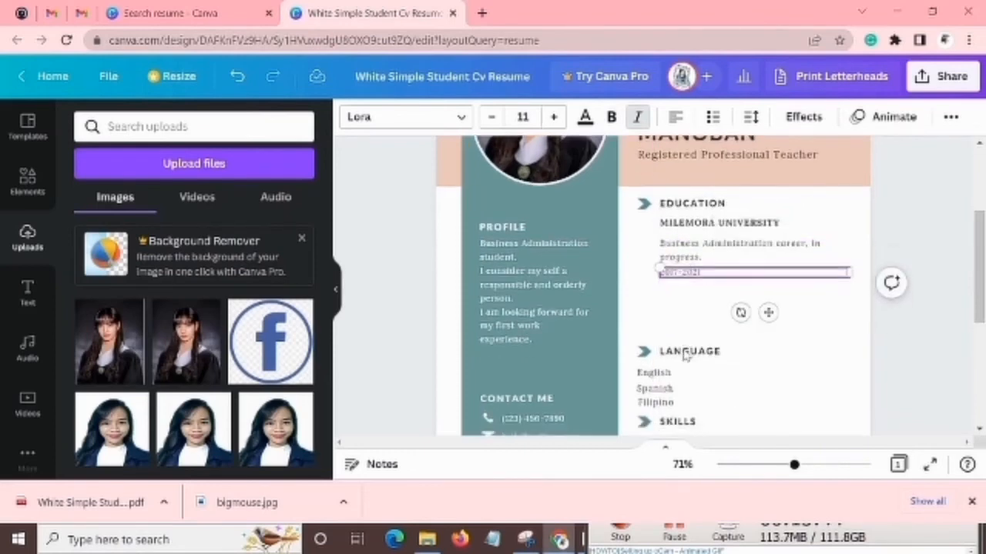
Move the LANGUAGE heading and its arrow up below the education dates, and align English, Spanish and Filipino beneath the heading text.
left_click(647, 289)
left_click_drag(657, 326, 695, 230)
left_click_drag(674, 308, 674, 250)
left_click_drag(668, 327, 689, 264)
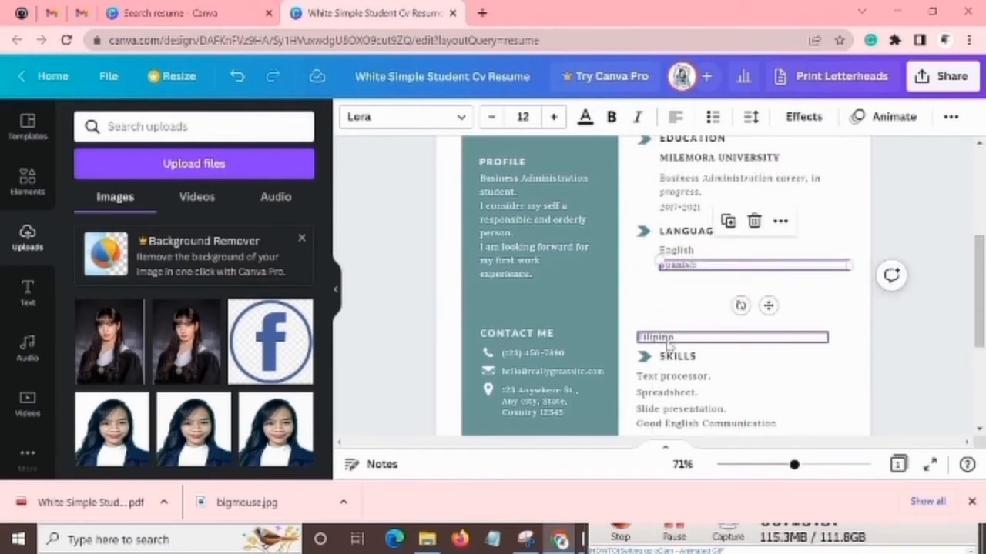
left_click_drag(667, 337, 684, 279)
Review the resume page, checking the alignment of the EDUCATION and LANGUAGE sections against the sections below.
scroll(684, 308, "down", 5)
scroll(722, 385, "up", 1)
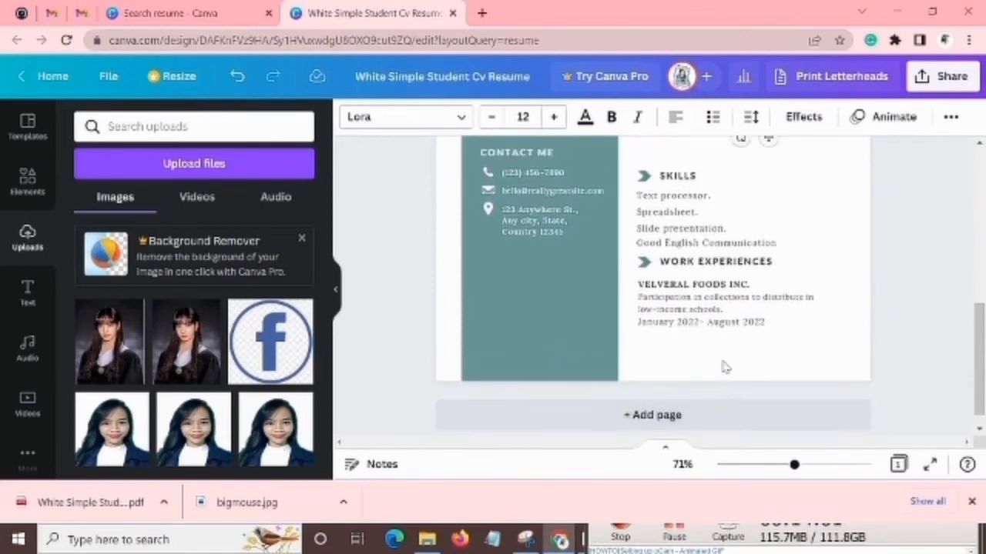
scroll(724, 367, "up", 3)
scroll(739, 355, "down", 2)
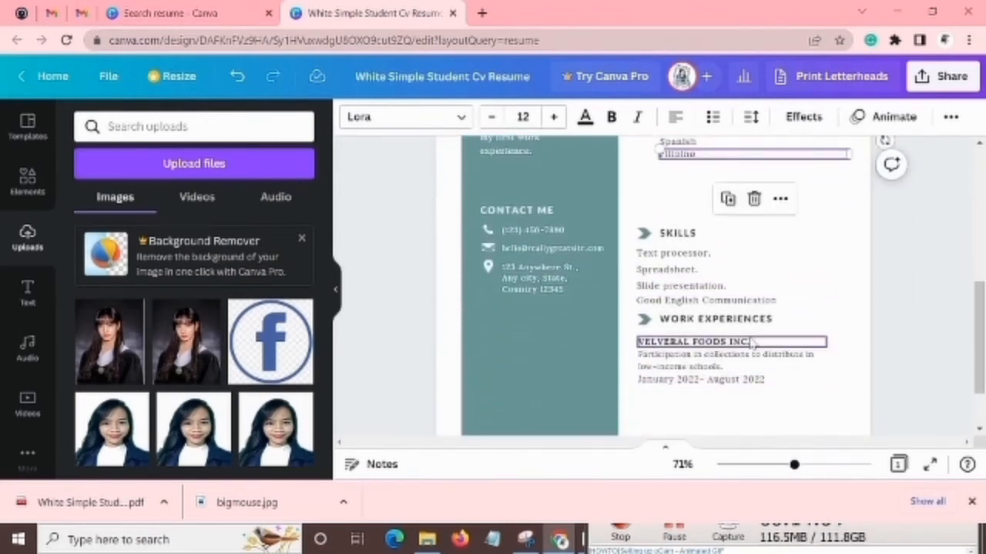
scroll(751, 344, "up", 5)
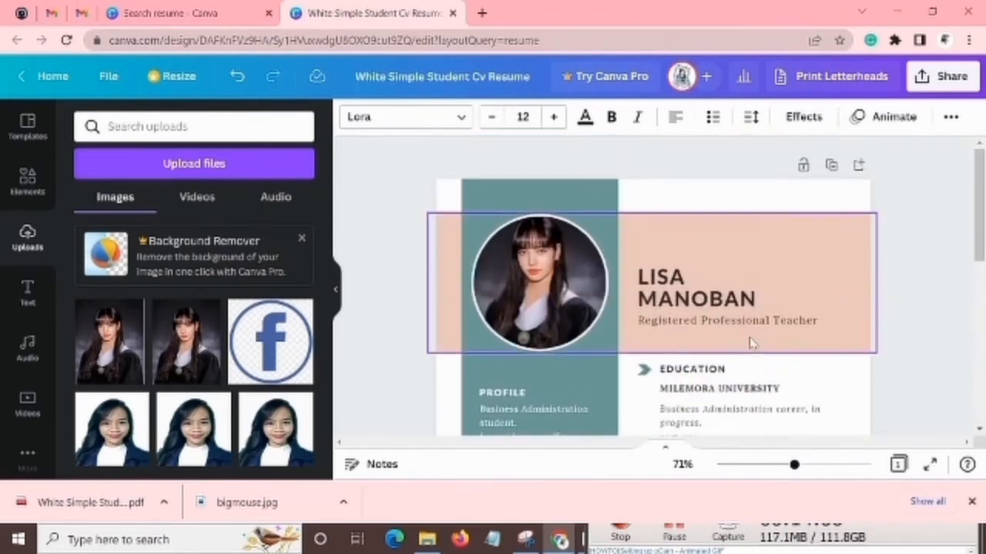
scroll(759, 227, "down", 2)
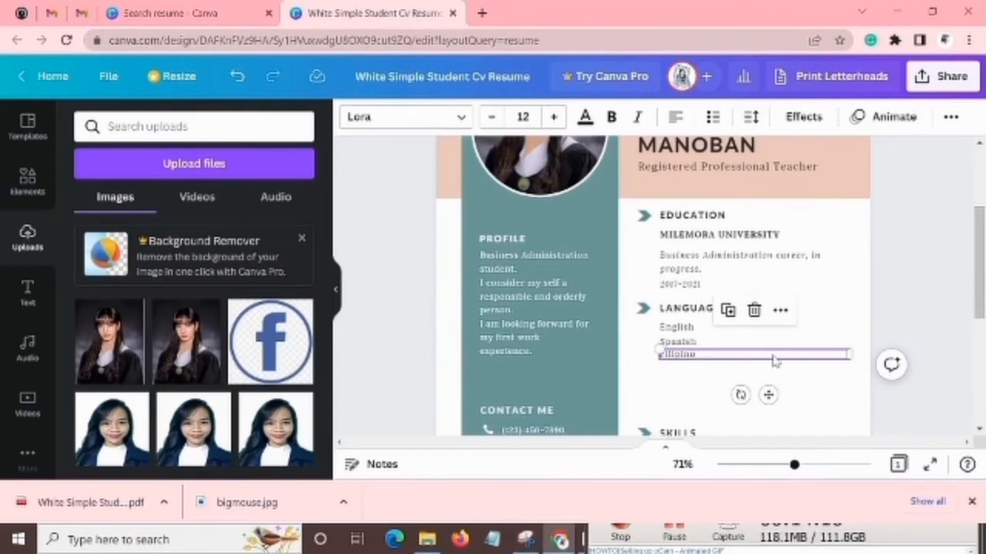
left_click(854, 257)
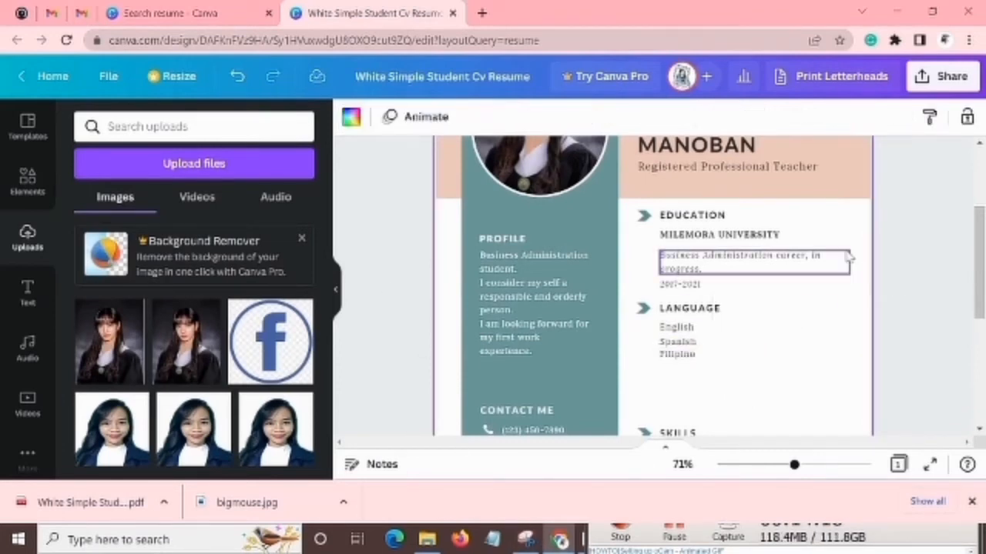
Move the SKILLS heading and its arrow up closer to the language list.
scroll(847, 257, "down", 4)
scroll(816, 266, "up", 4)
scroll(797, 273, "down", 3)
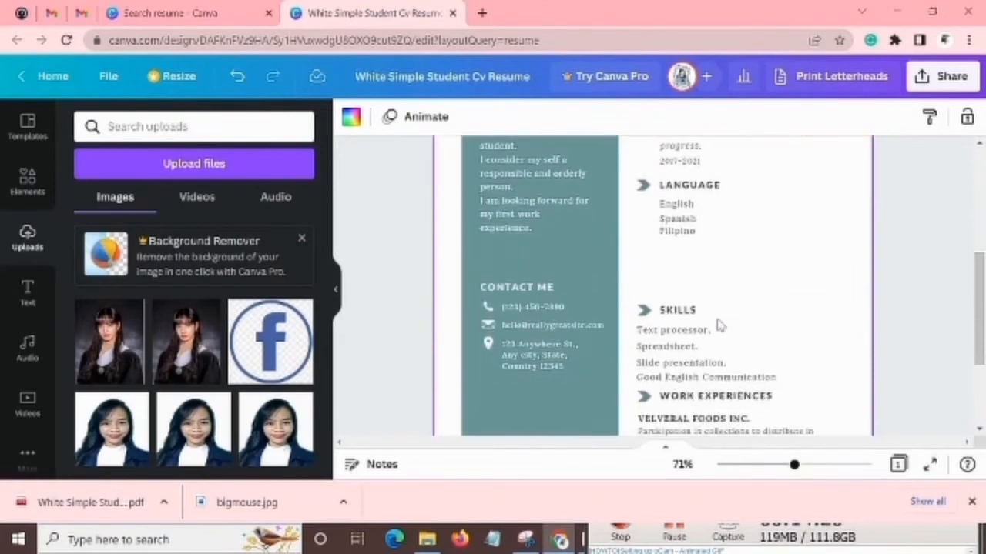
left_click(643, 309)
left_click_drag(643, 309, 644, 271)
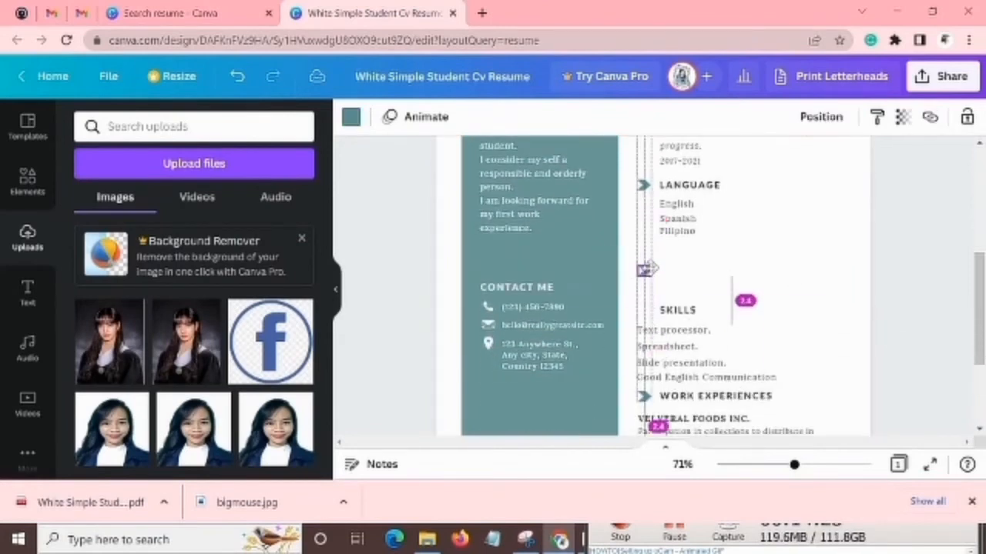
left_click(678, 309)
left_click_drag(678, 310, 679, 272)
Move the four skill lines, from "Text processor." to "Good English Communication", up beneath SKILLS, aligned with the heading text.
left_click(688, 330)
left_click_drag(687, 331, 706, 290)
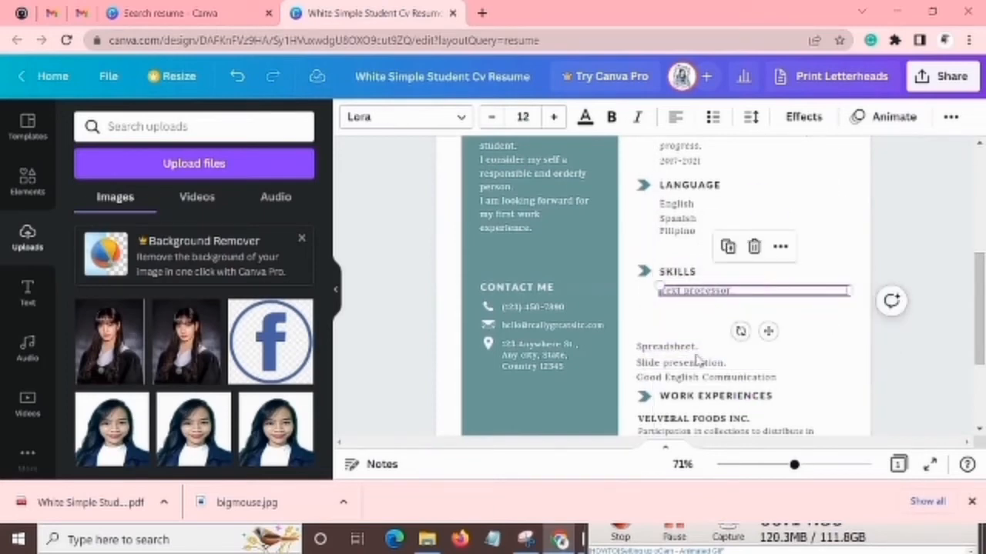
left_click(698, 348)
left_click_drag(697, 351, 720, 311)
left_click_drag(716, 362, 748, 341)
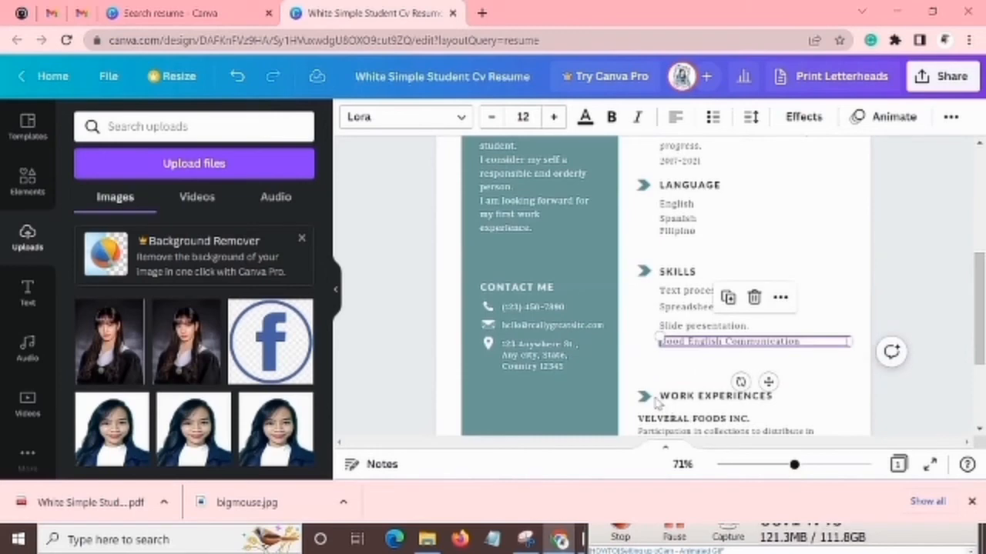
Move the WORK EXPERIENCES heading and arrow up, and align the company name, description and employment dates beneath the heading text.
left_click_drag(651, 398, 653, 365)
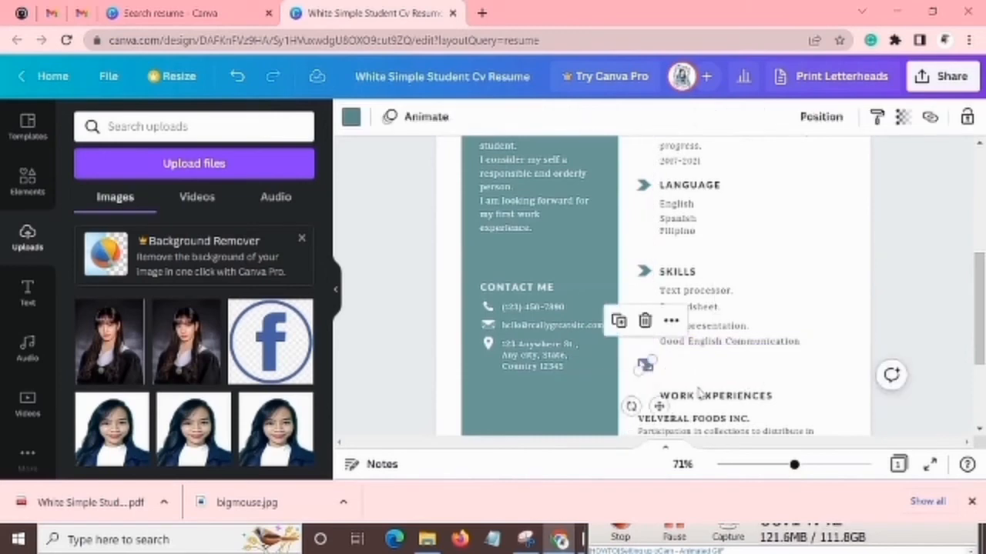
left_click_drag(700, 396, 688, 305)
scroll(693, 347, "down", 2)
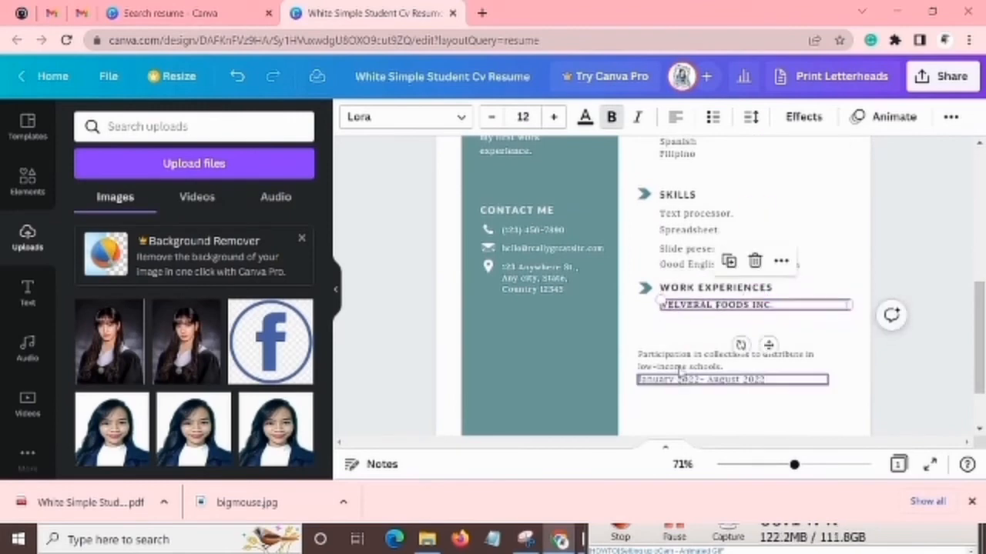
left_click_drag(697, 359, 698, 328)
left_click_drag(708, 379, 724, 350)
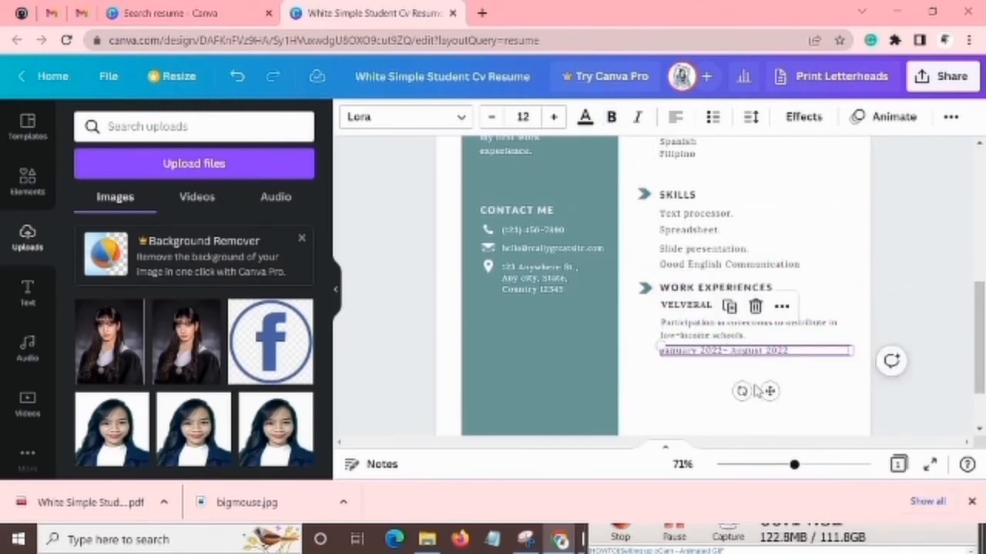
left_click(844, 390)
Review the whole resume page at different zoom levels, covering the photo header, profile, contact details and all sections.
scroll(843, 370, "up", 5)
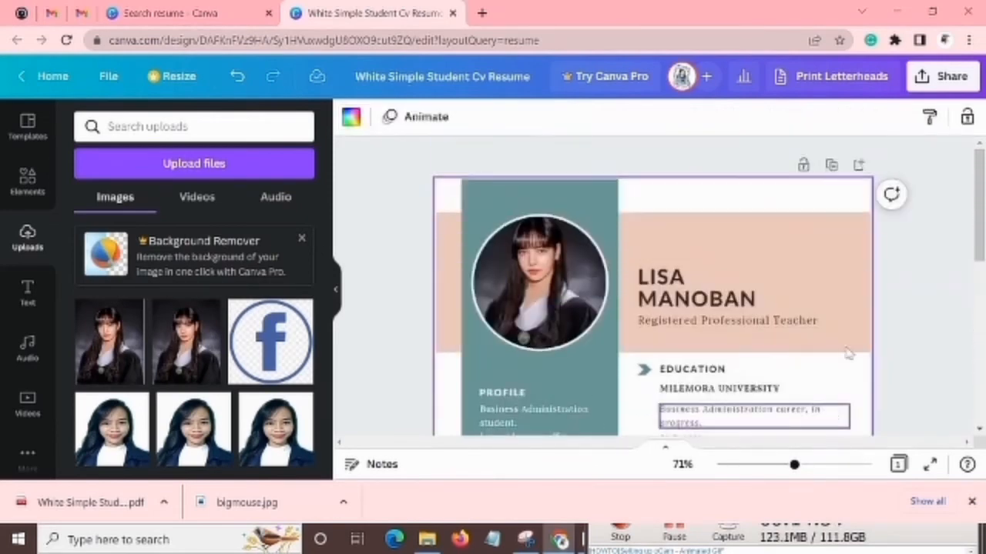
scroll(869, 310, "down", 5)
scroll(866, 296, "down", 4)
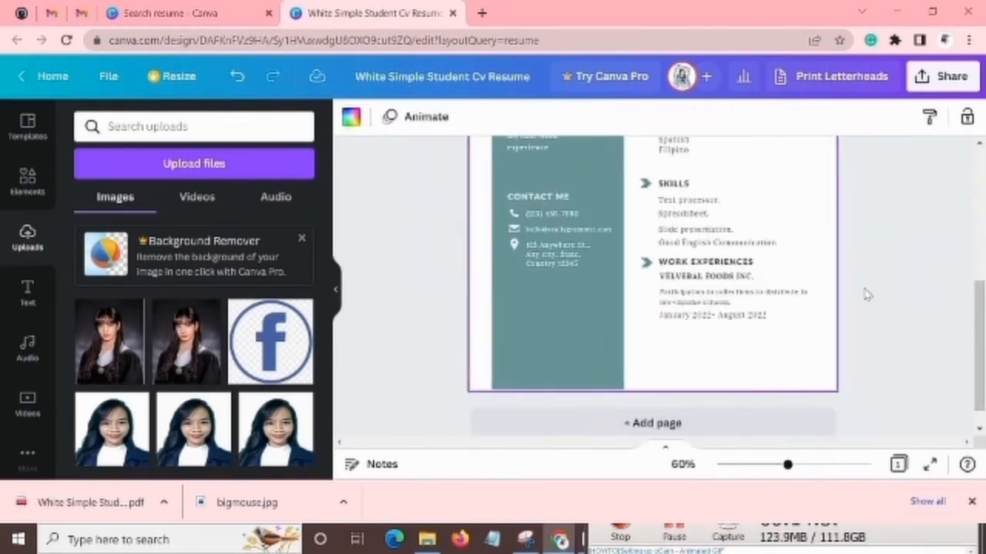
scroll(867, 295, "up", 2)
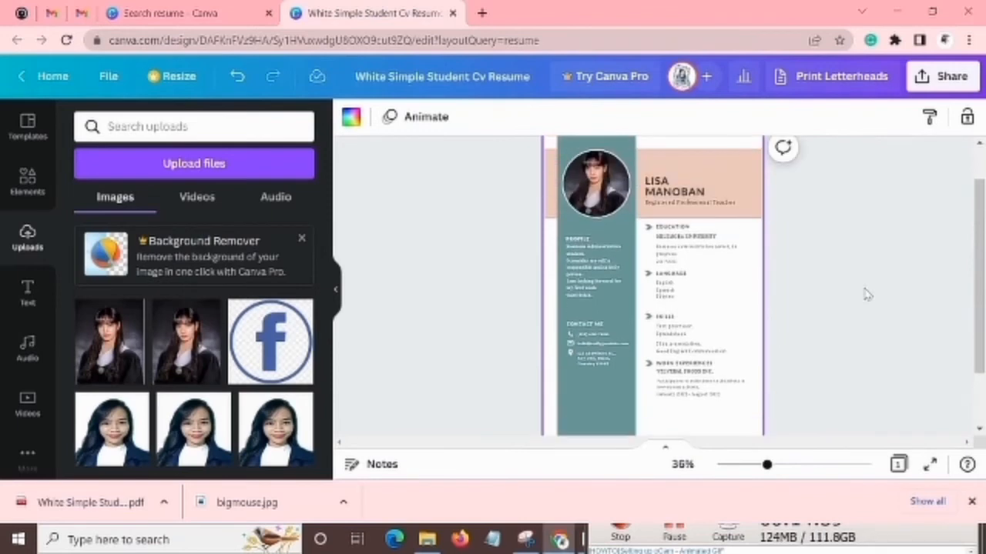
left_click(614, 279)
scroll(682, 281, "down", 3)
scroll(684, 282, "up", 3)
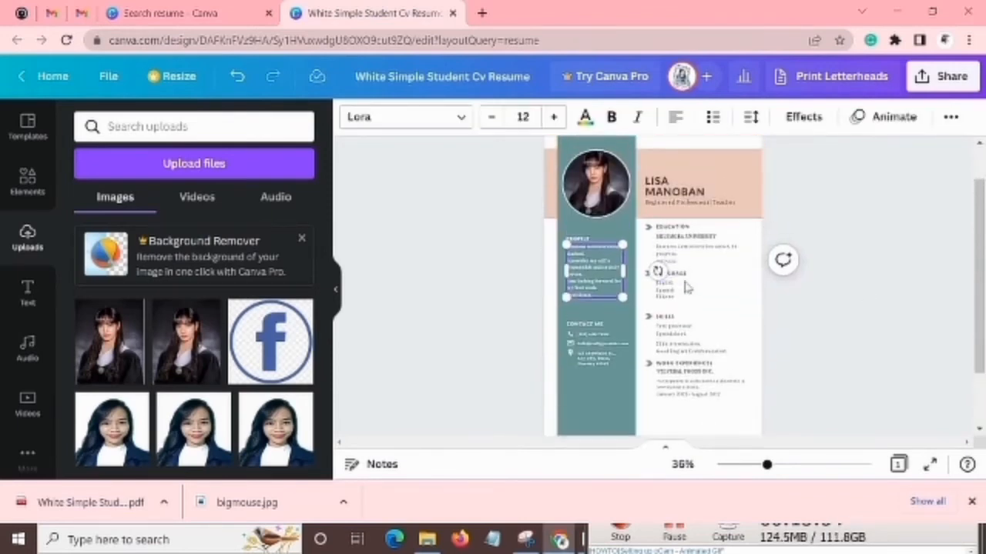
scroll(687, 287, "up", 2)
scroll(688, 287, "up", 2)
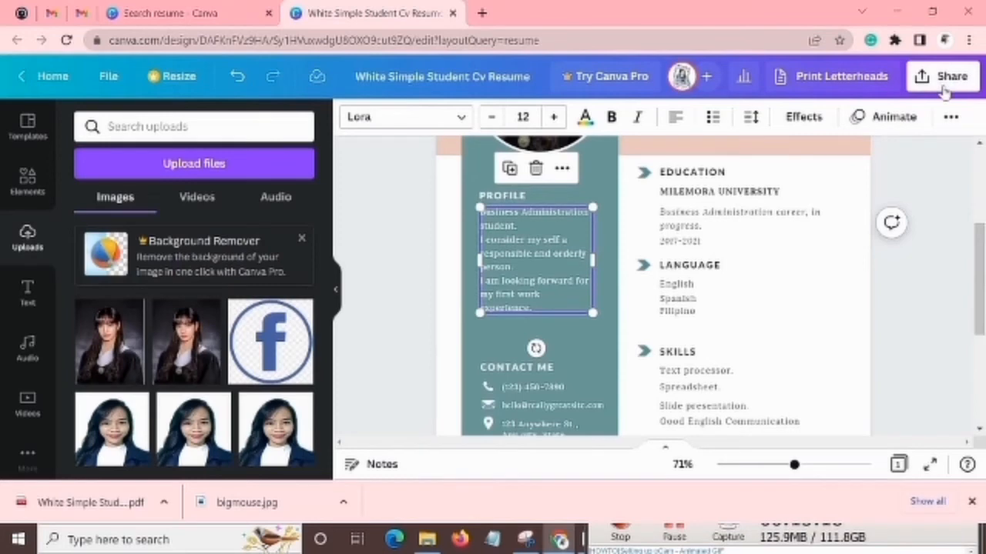
Download the resume as PDF Standard and dismiss the print offer.
left_click(942, 87)
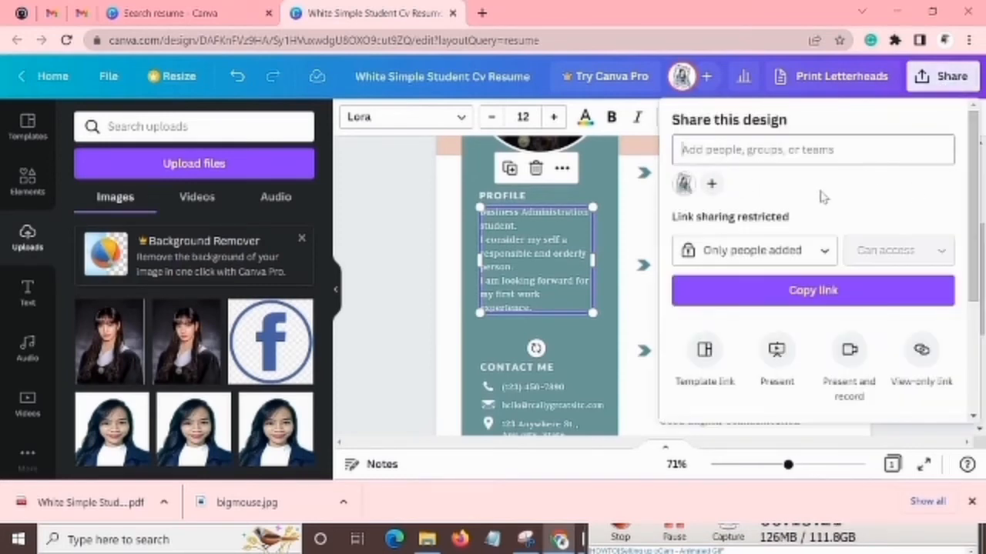
scroll(822, 197, "down", 1)
scroll(822, 197, "down", 2)
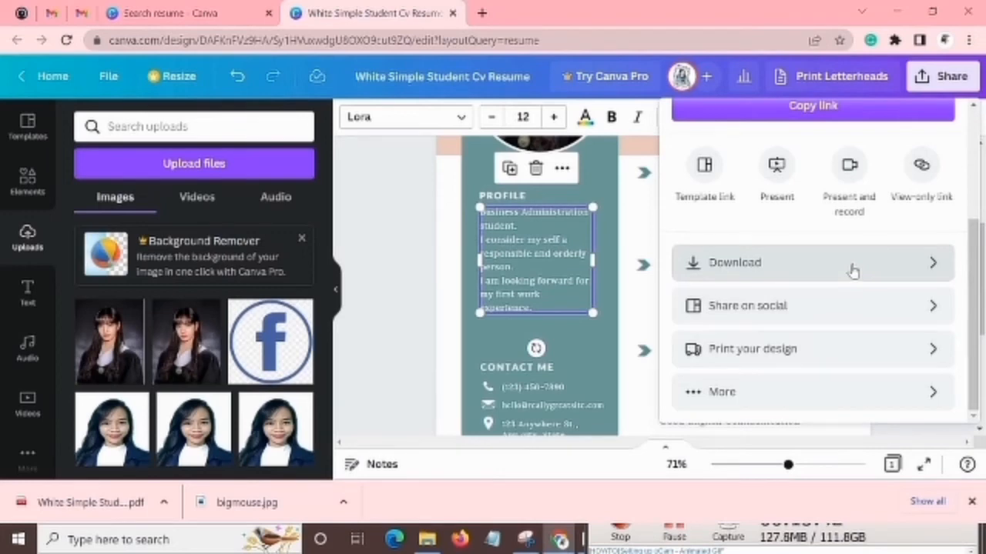
left_click(853, 271)
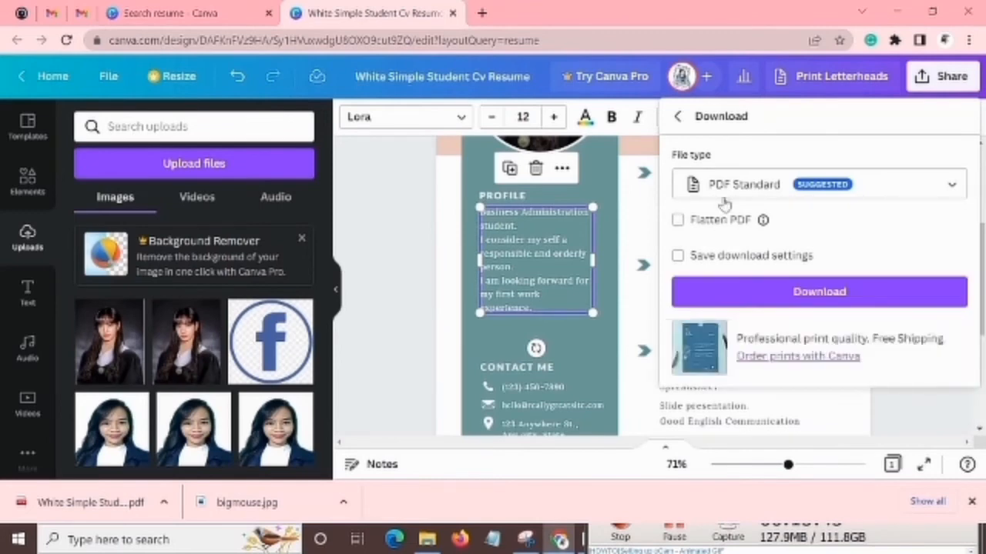
mouse_move(763, 221)
left_click(830, 289)
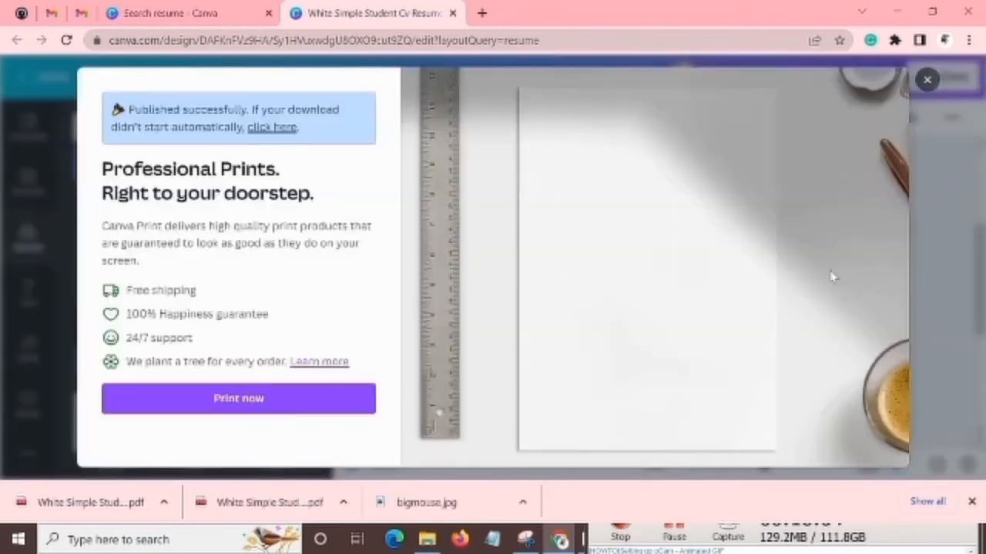
left_click(927, 83)
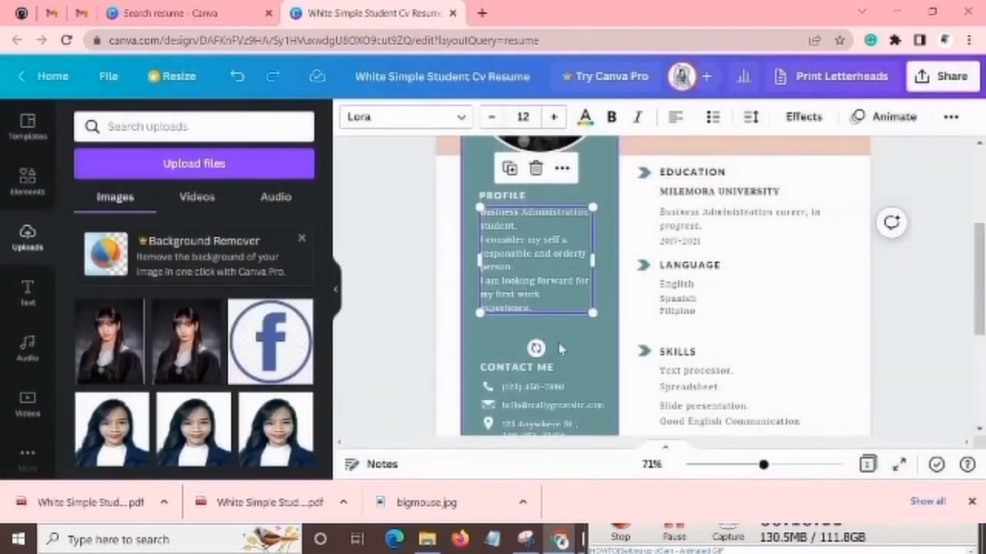
Open the downloaded resume PDF, examine the full page from header to work experiences, and close it.
left_click(114, 504)
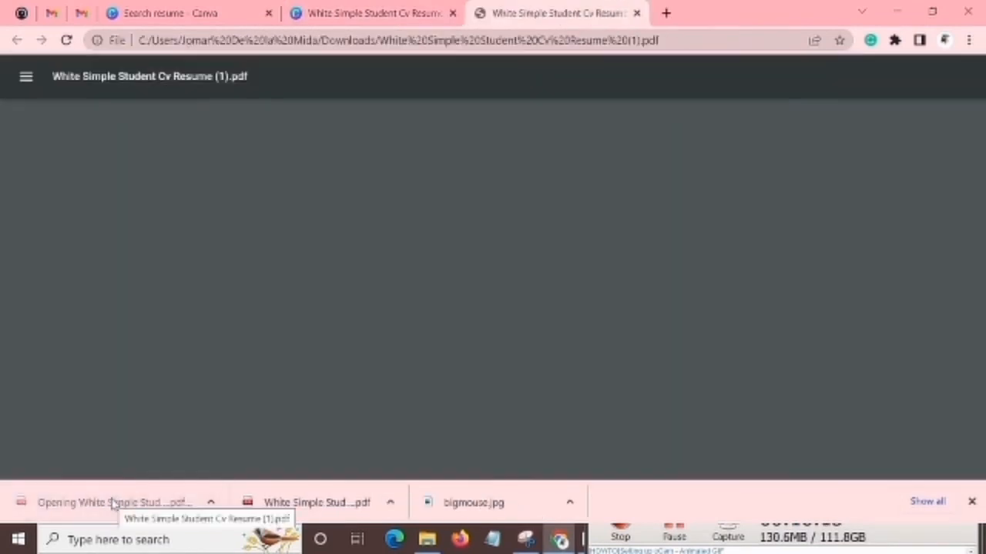
scroll(554, 262, "down", 1)
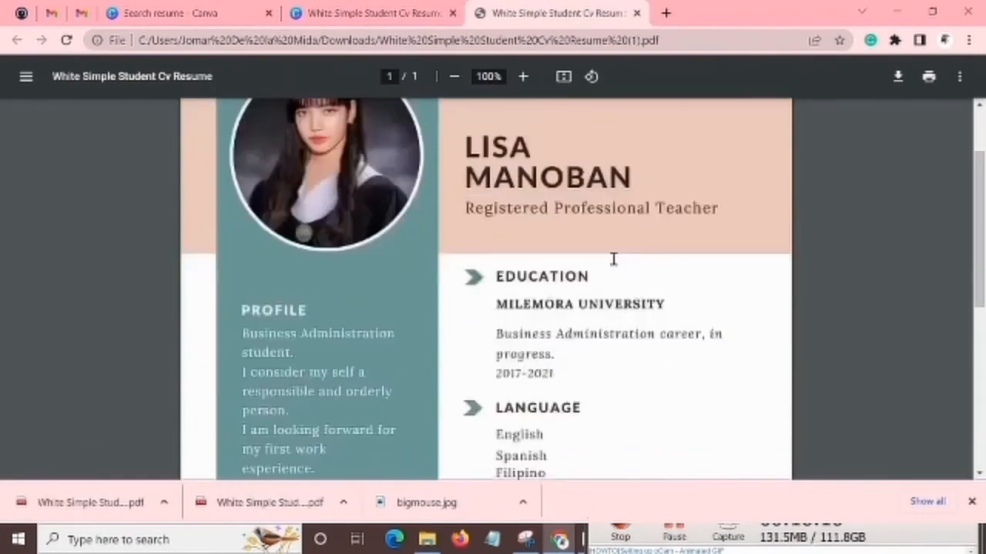
scroll(608, 262, "down", 5)
scroll(617, 277, "down", 4, "ctrl")
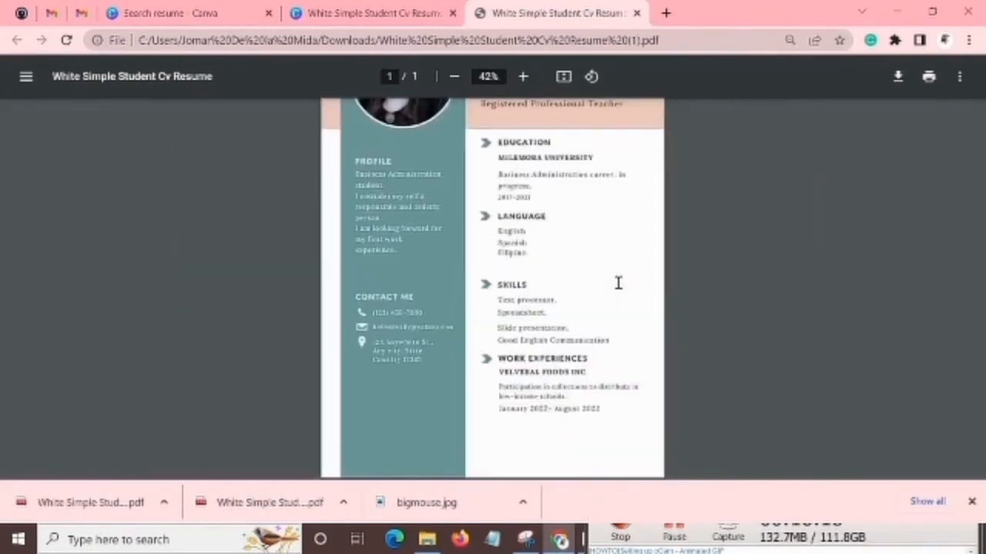
scroll(617, 282, "up", 1, "ctrl")
scroll(618, 283, "down", 3, "ctrl")
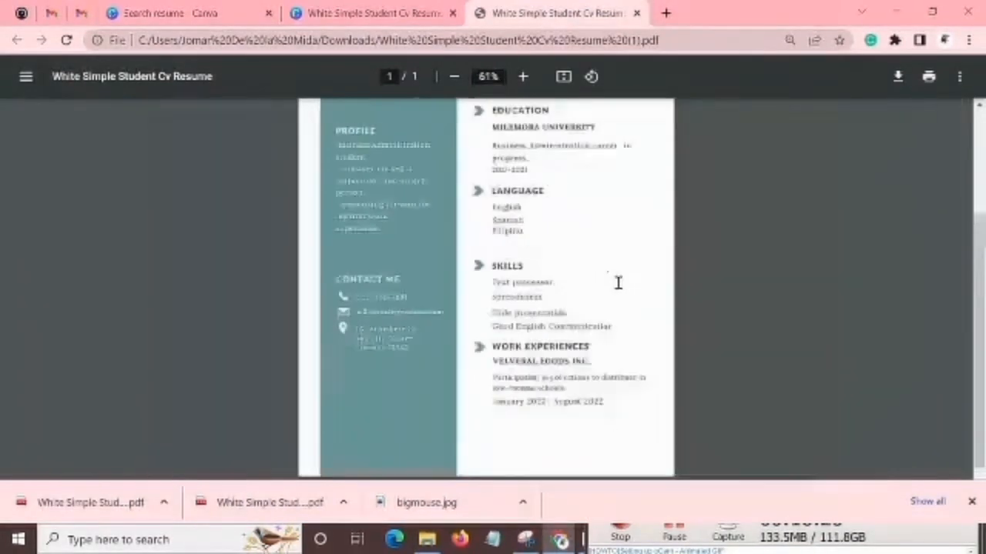
scroll(617, 282, "down", 3, "ctrl")
scroll(618, 283, "up", 1, "ctrl")
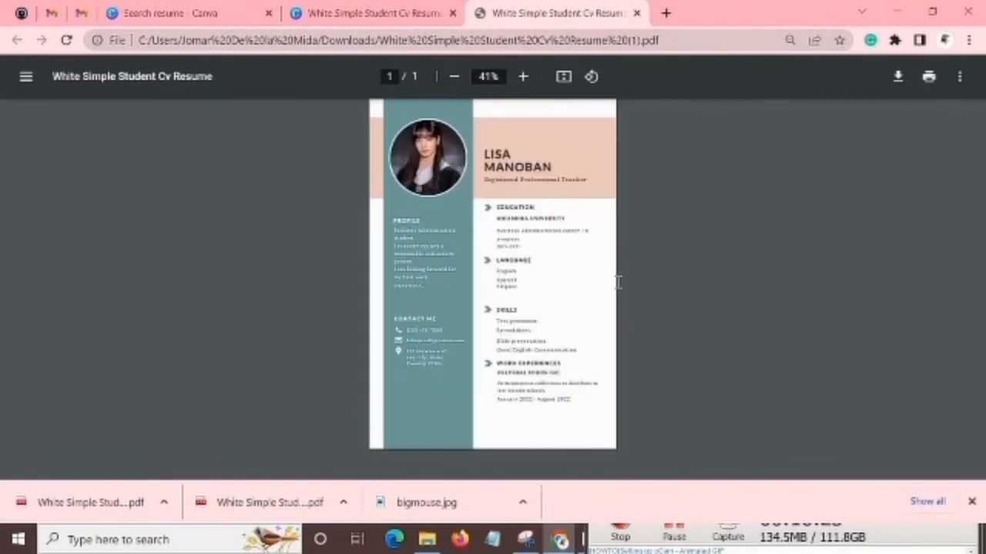
scroll(618, 283, "up", 3, "ctrl")
scroll(617, 282, "down", 3, "ctrl")
scroll(617, 282, "up", 1, "ctrl")
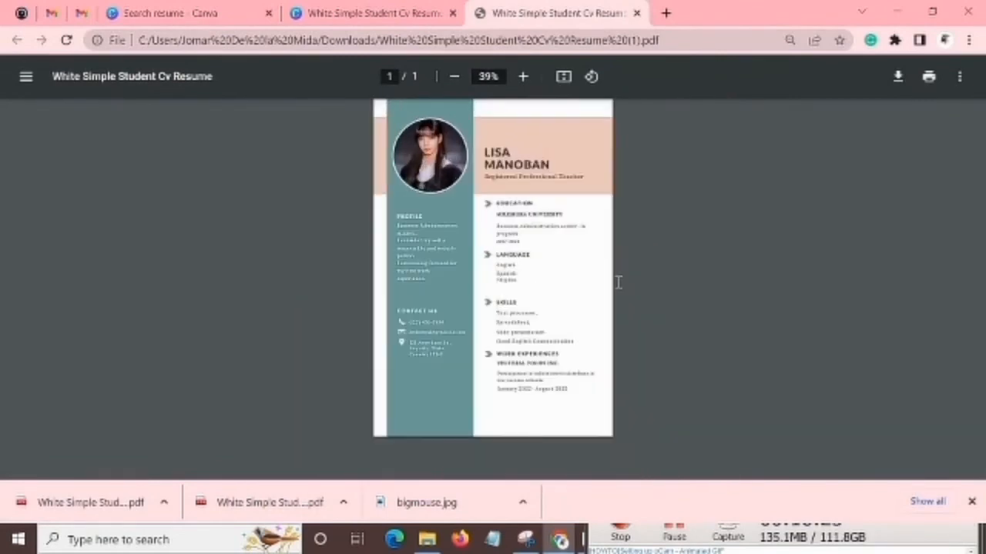
left_click(637, 13)
Switch to File Explorer and open the Downloads folder to locate the downloaded resume PDF.
left_click(897, 11)
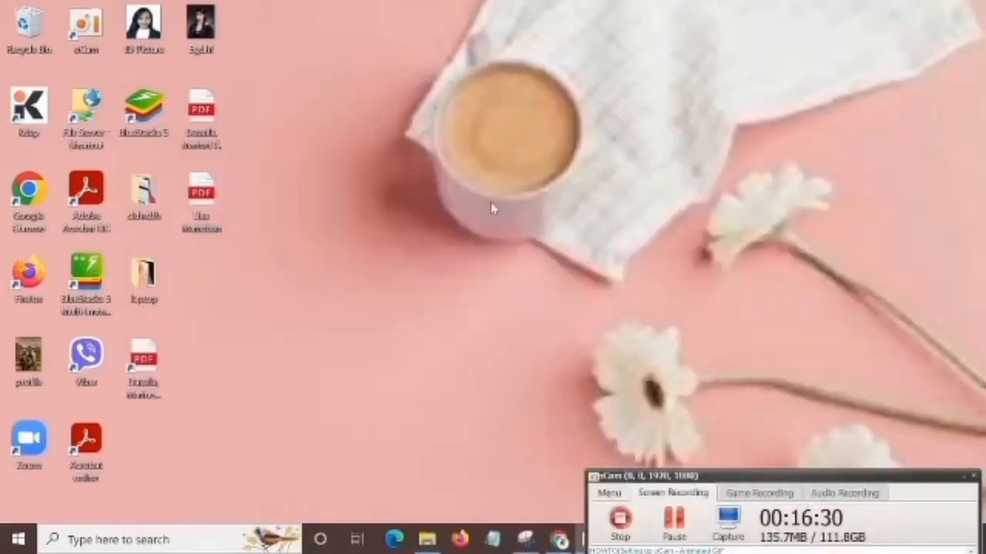
left_click(427, 539)
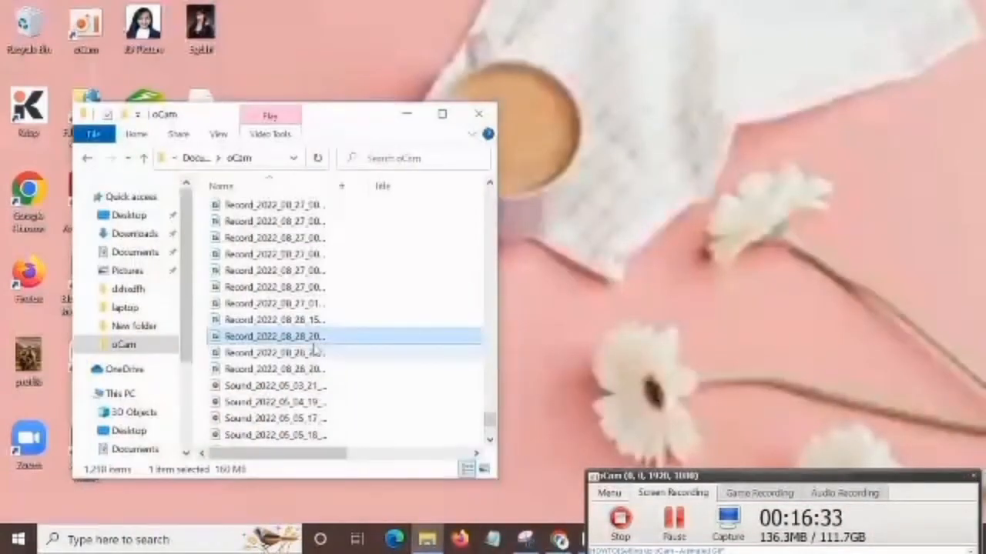
left_click(132, 233)
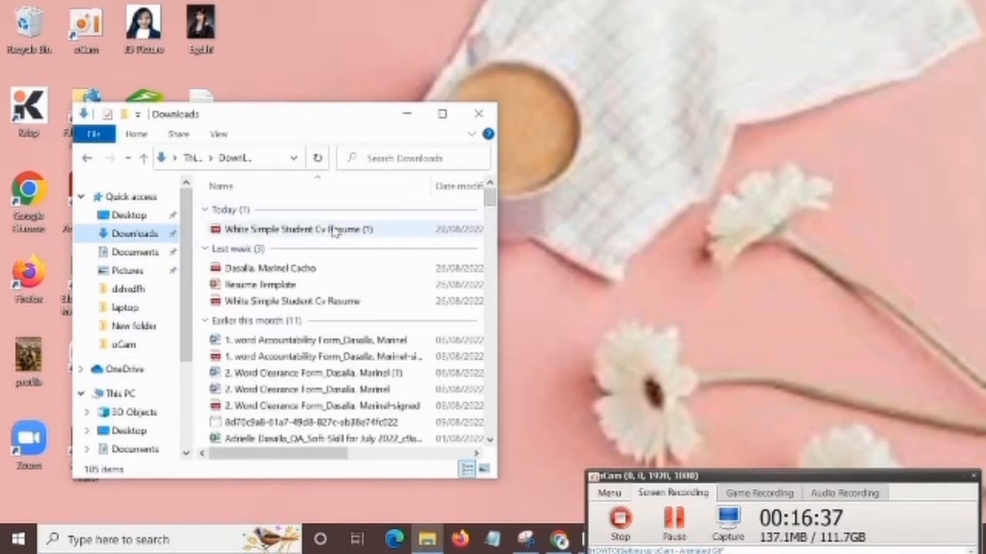
Move the White Simple Student Cv Resume (1) PDF from Downloads to the desktop, close File Explorer, and place it below the other PDFs.
left_click_drag(333, 232, 564, 267)
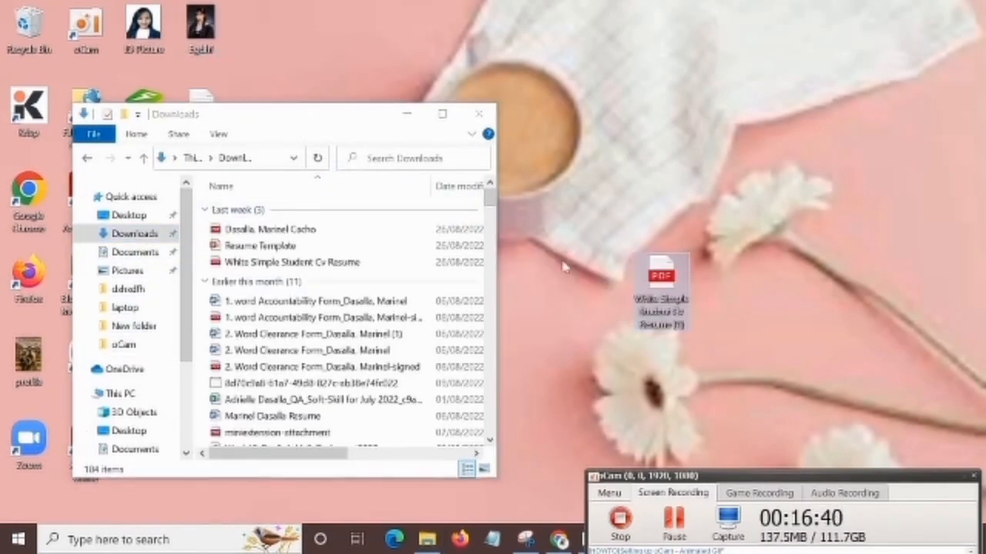
left_click(478, 114)
left_click_drag(662, 296, 222, 294)
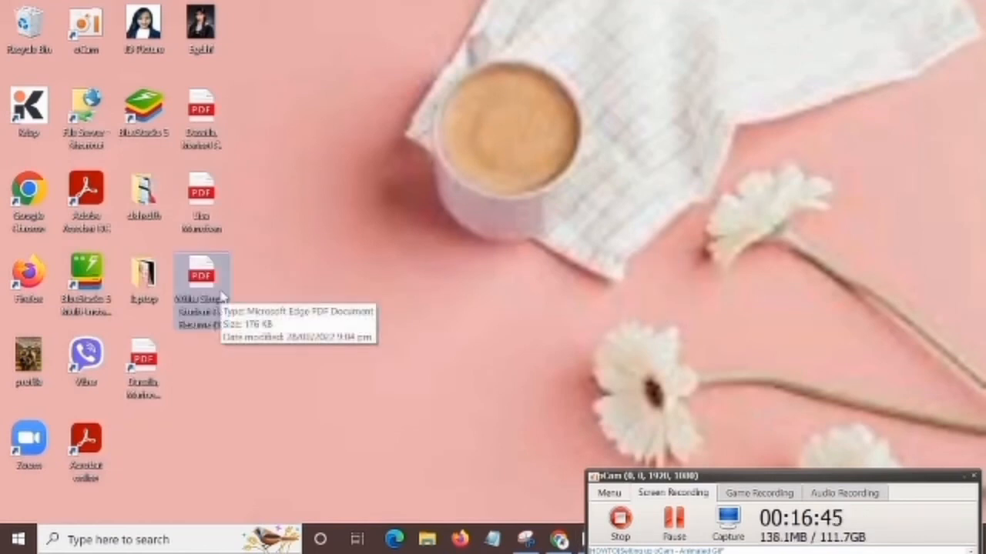
Rename the resume PDF on the desktop with the applicant's full name.
left_click(196, 315)
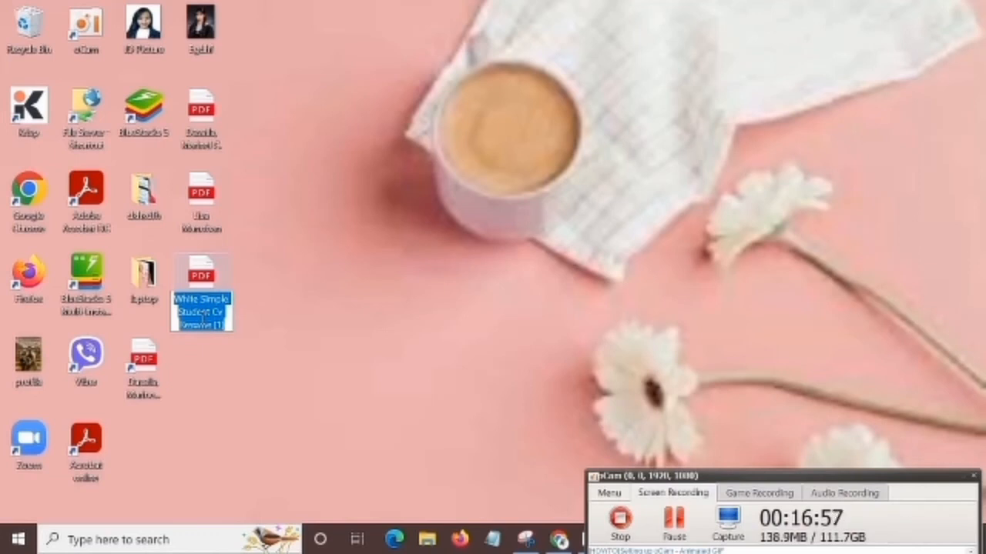
type("Usa")
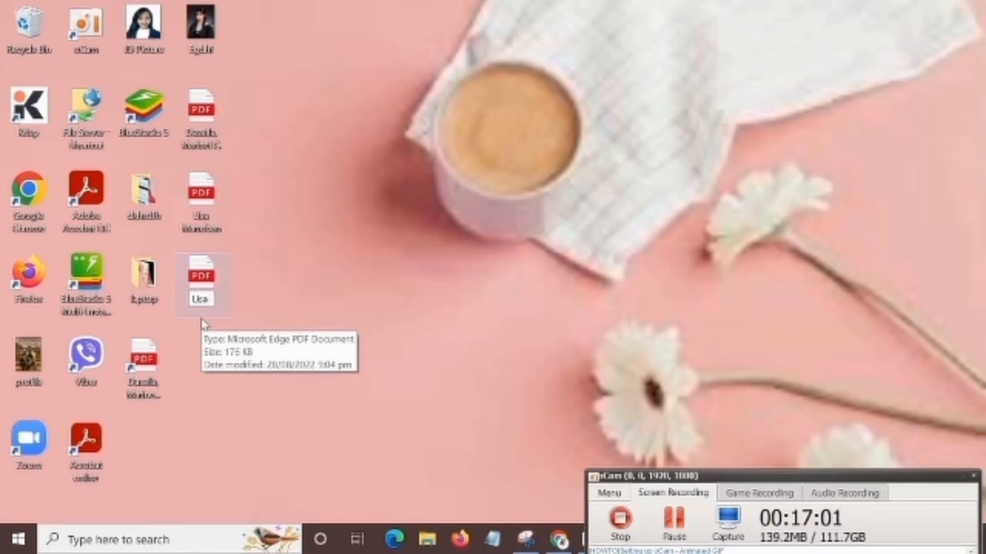
key("BackSpace")
type("ali")
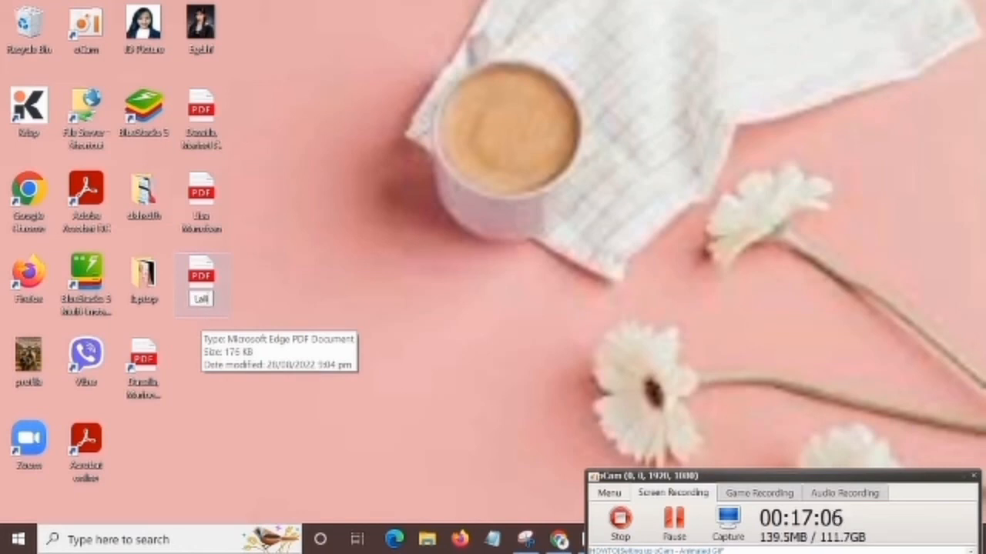
type("sa Manoban")
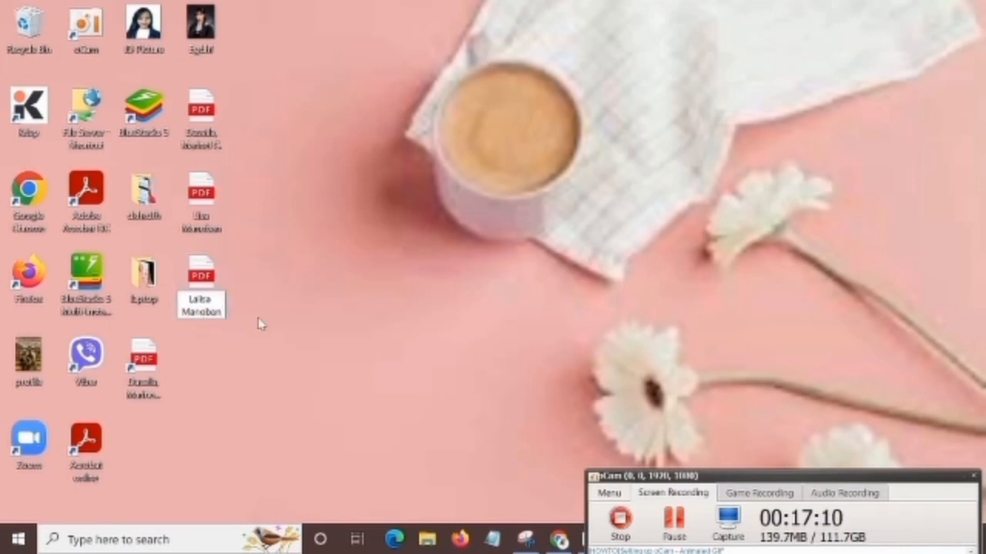
left_click(207, 257)
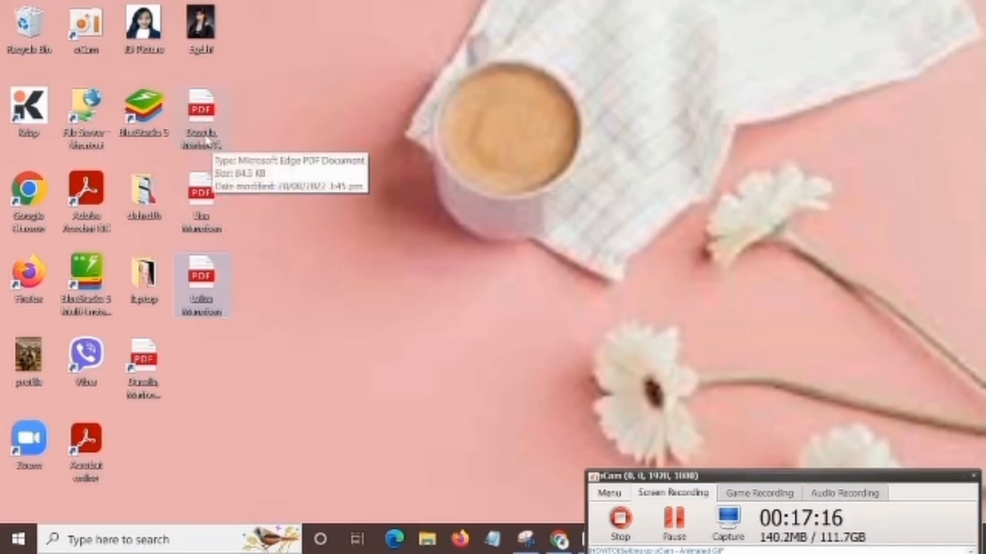
Open the renamed resume PDF in Edge and examine the page from header to work experiences, zooming out to fit it whole.
double_click(205, 306)
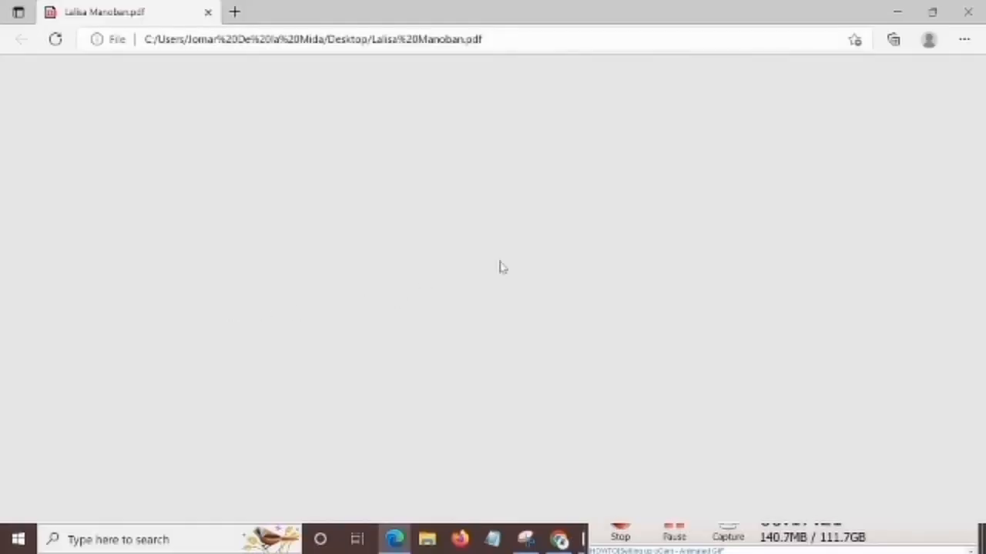
scroll(594, 264, "down", 5)
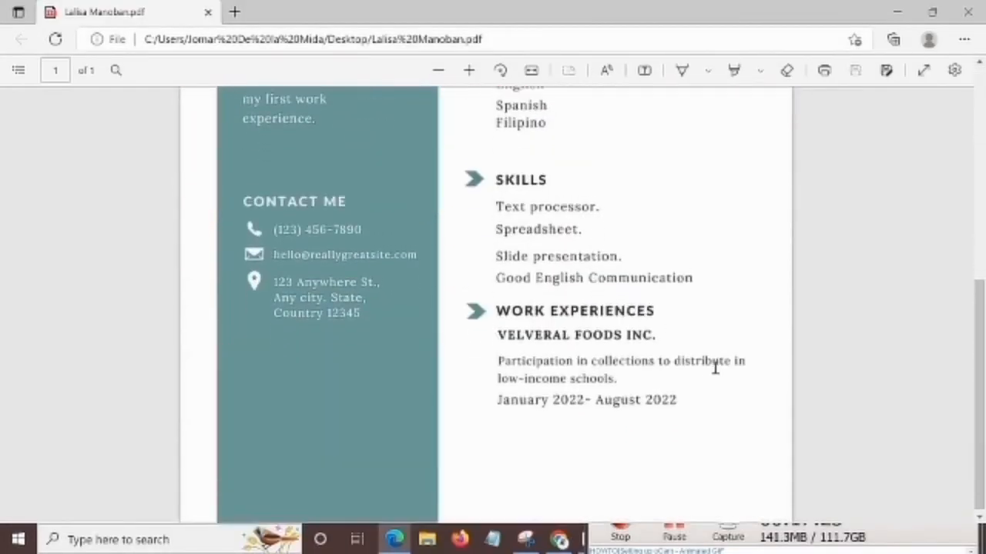
scroll(716, 367, "up", 5)
scroll(716, 362, "down", 2)
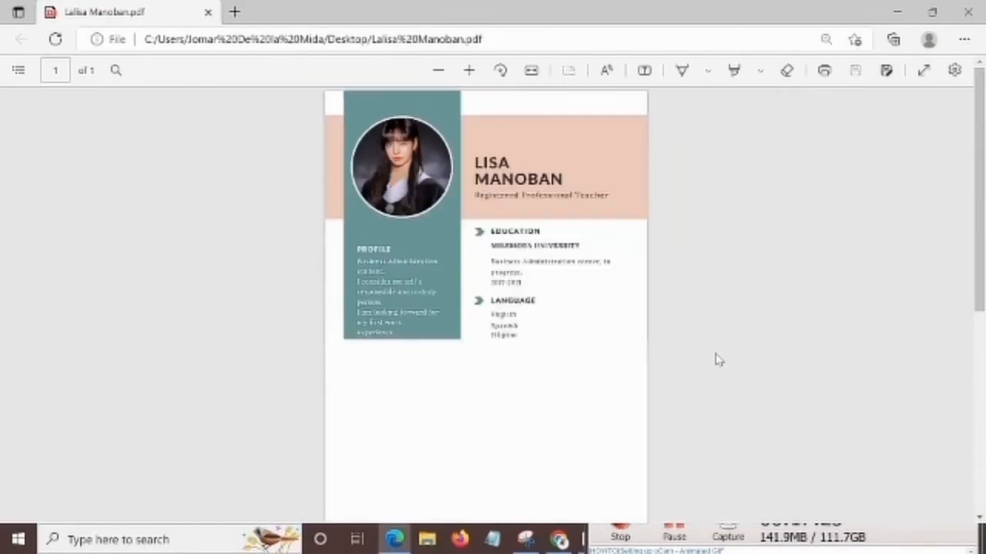
scroll(716, 361, "down", 1)
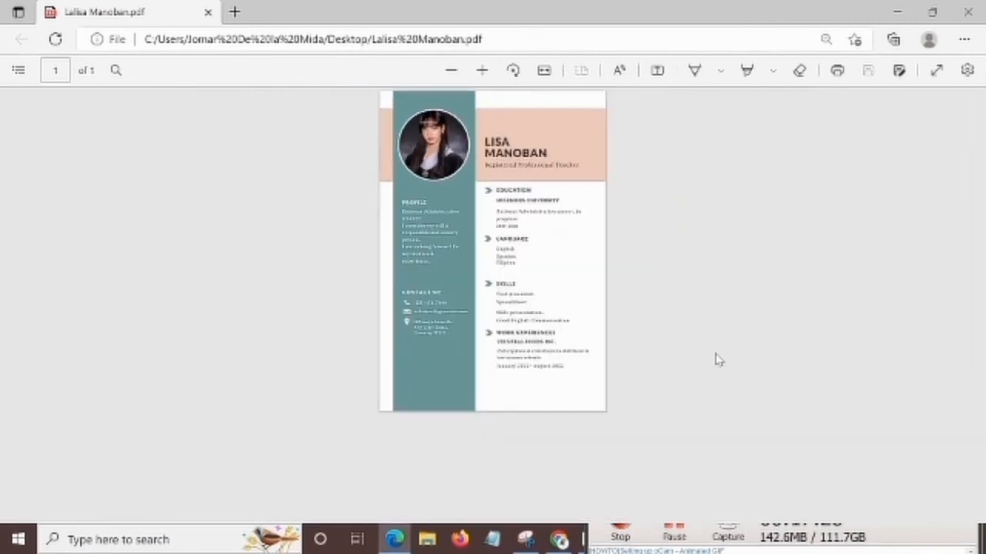